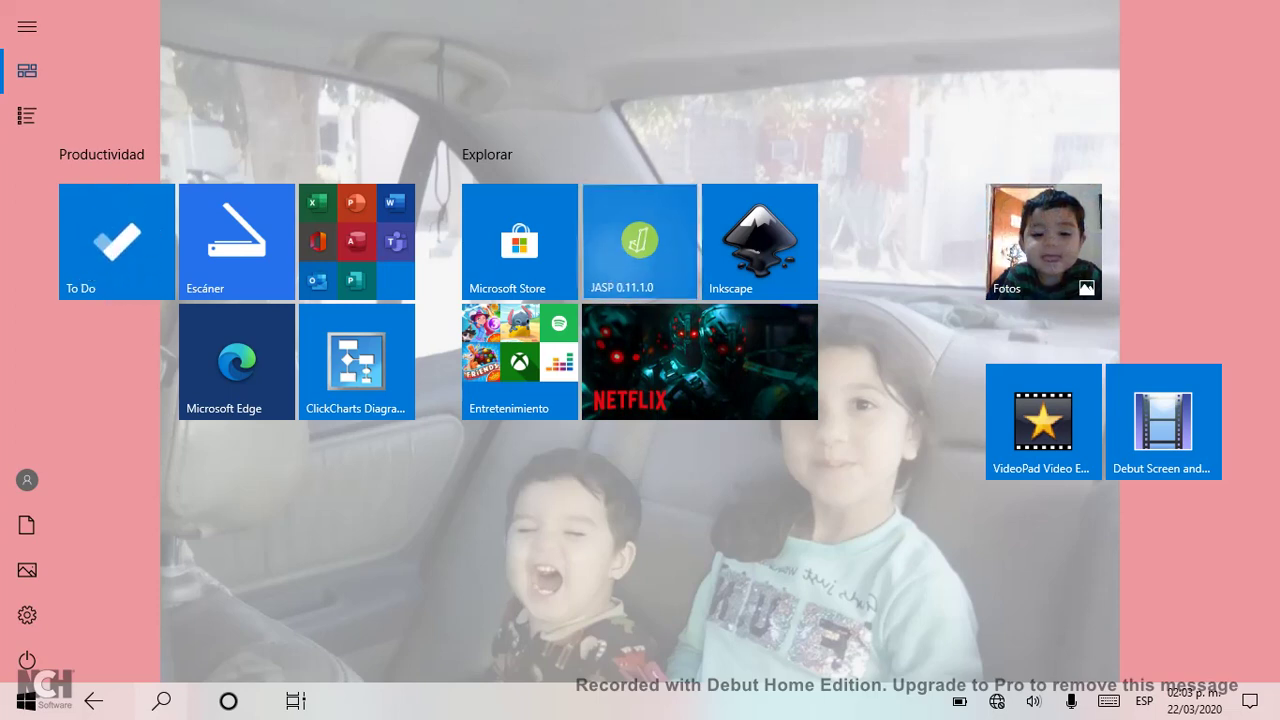
# Start JASP and load the Formulario sin título data file from the computer's Downloads folder
pyautogui.press('super')
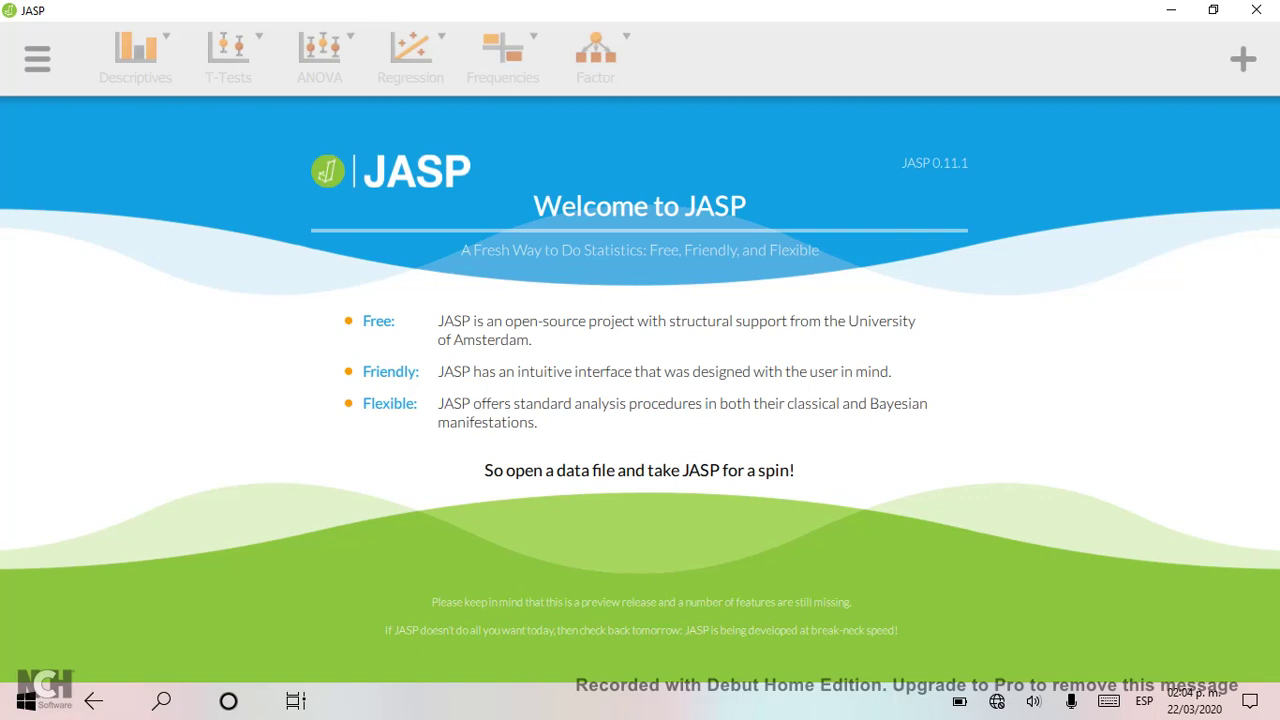
pyautogui.click(37, 58)
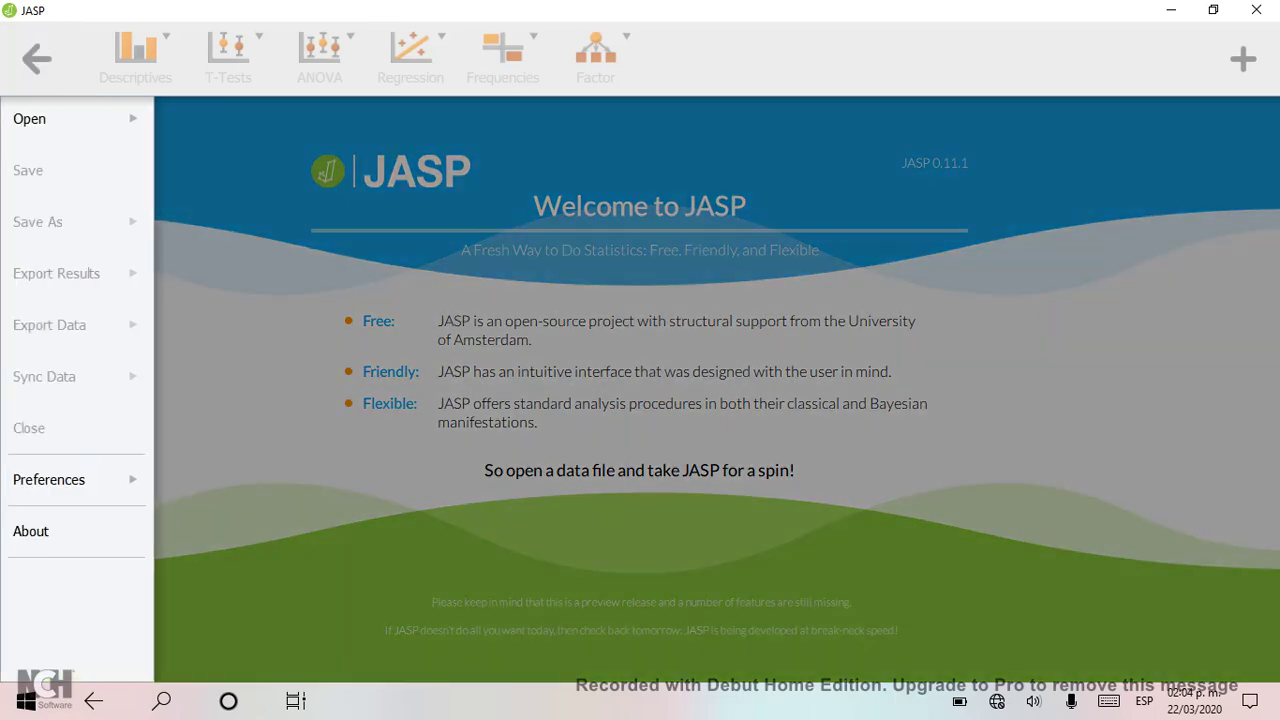
pyautogui.click(62, 118)
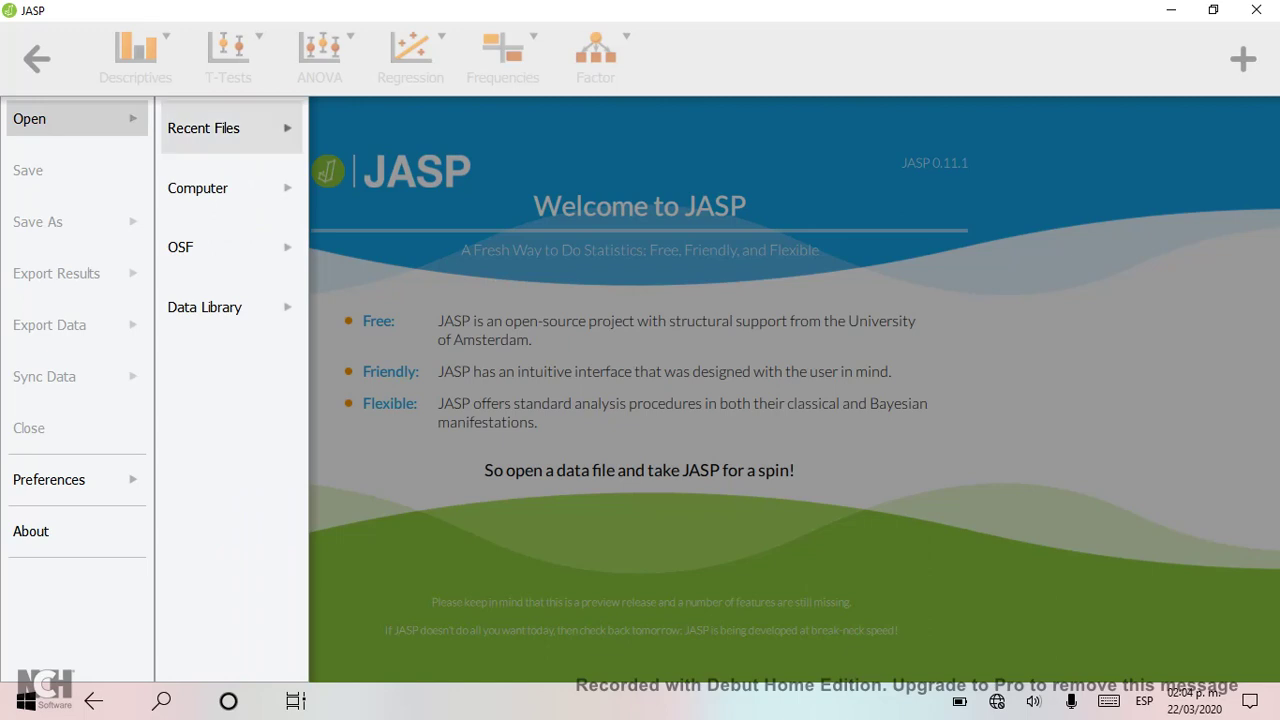
pyautogui.click(203, 128)
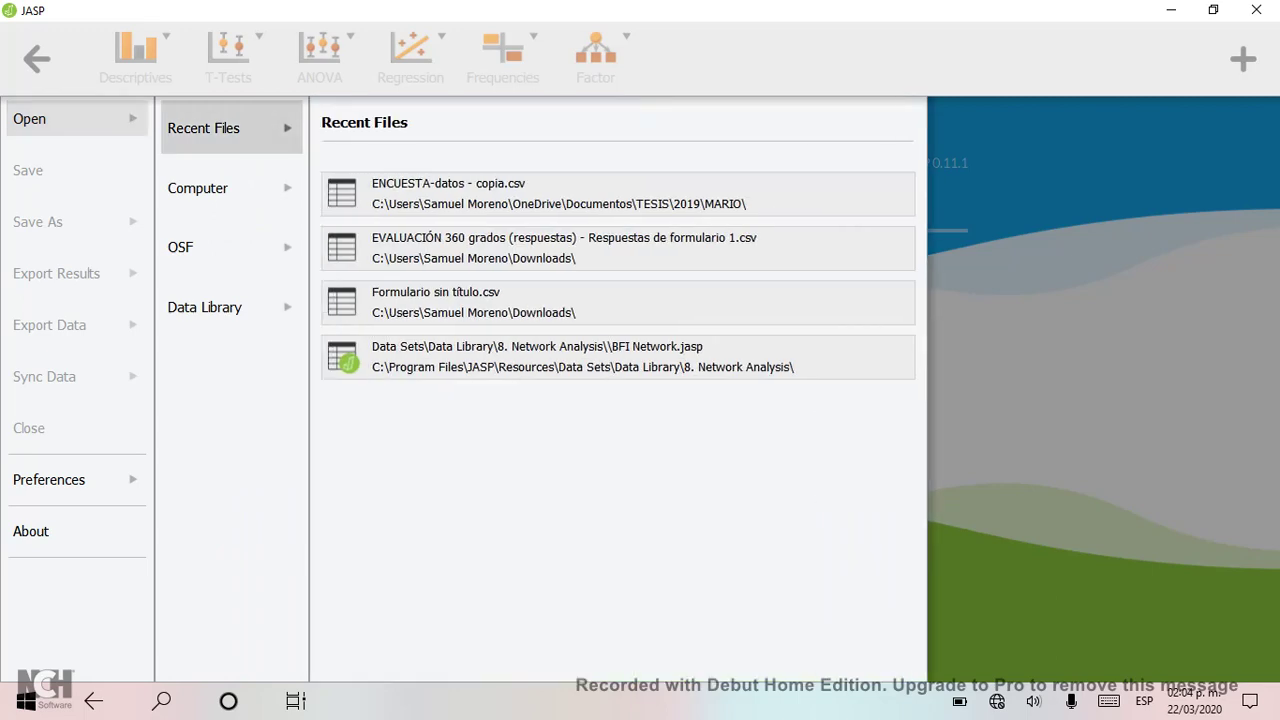
pyautogui.click(198, 188)
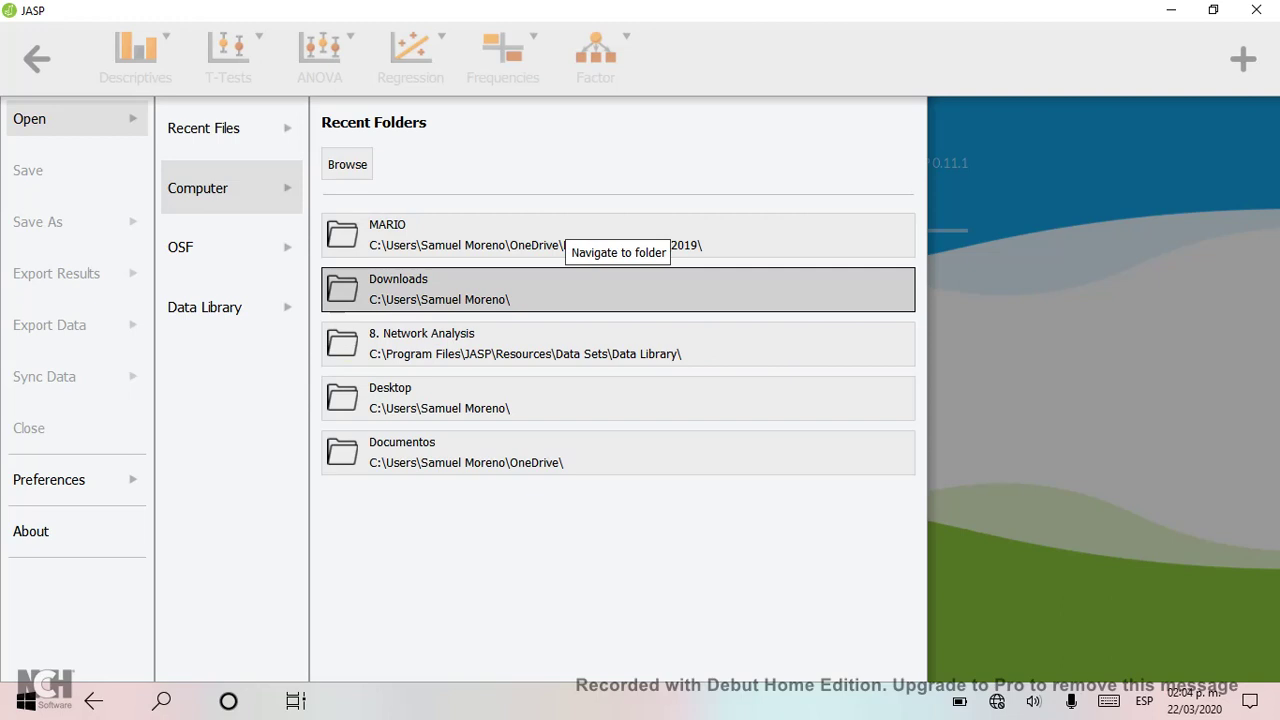
pyautogui.click(600, 289)
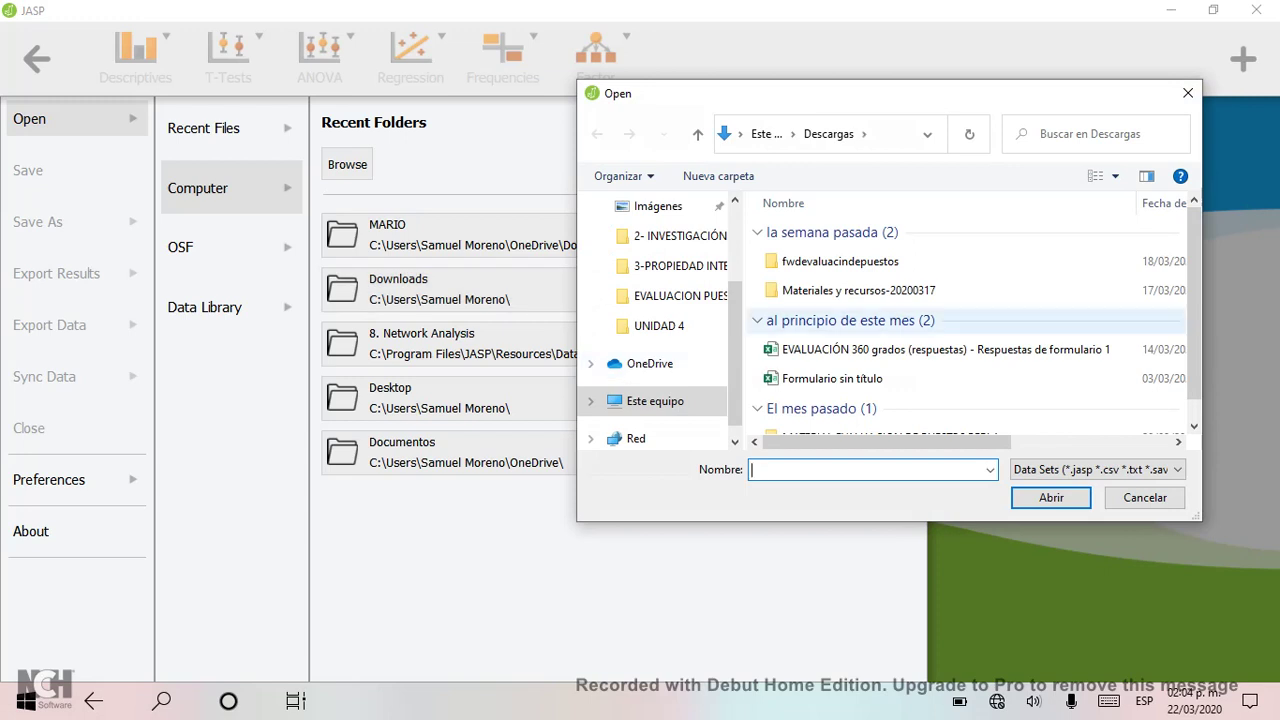
pyautogui.click(832, 378)
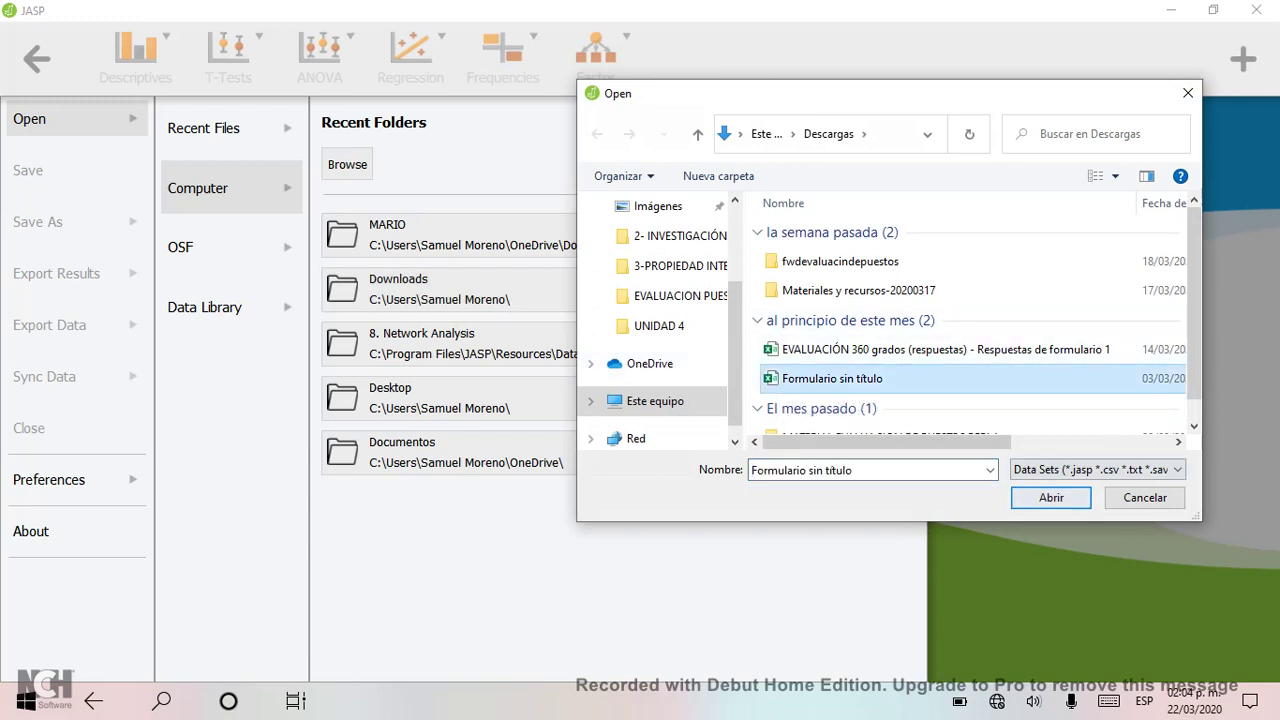
pyautogui.press('Return')
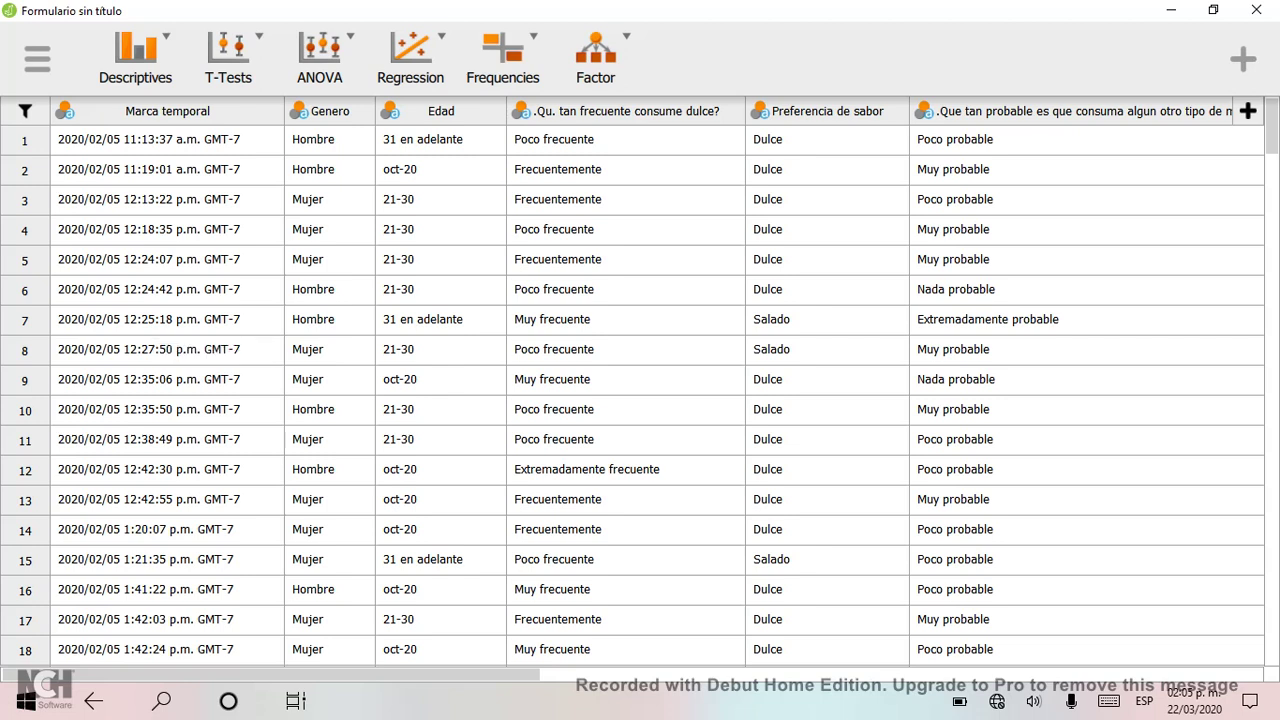
# Sort the Descargas folder by file type and open Formulario sin título in Excel
pyautogui.click(26, 701)
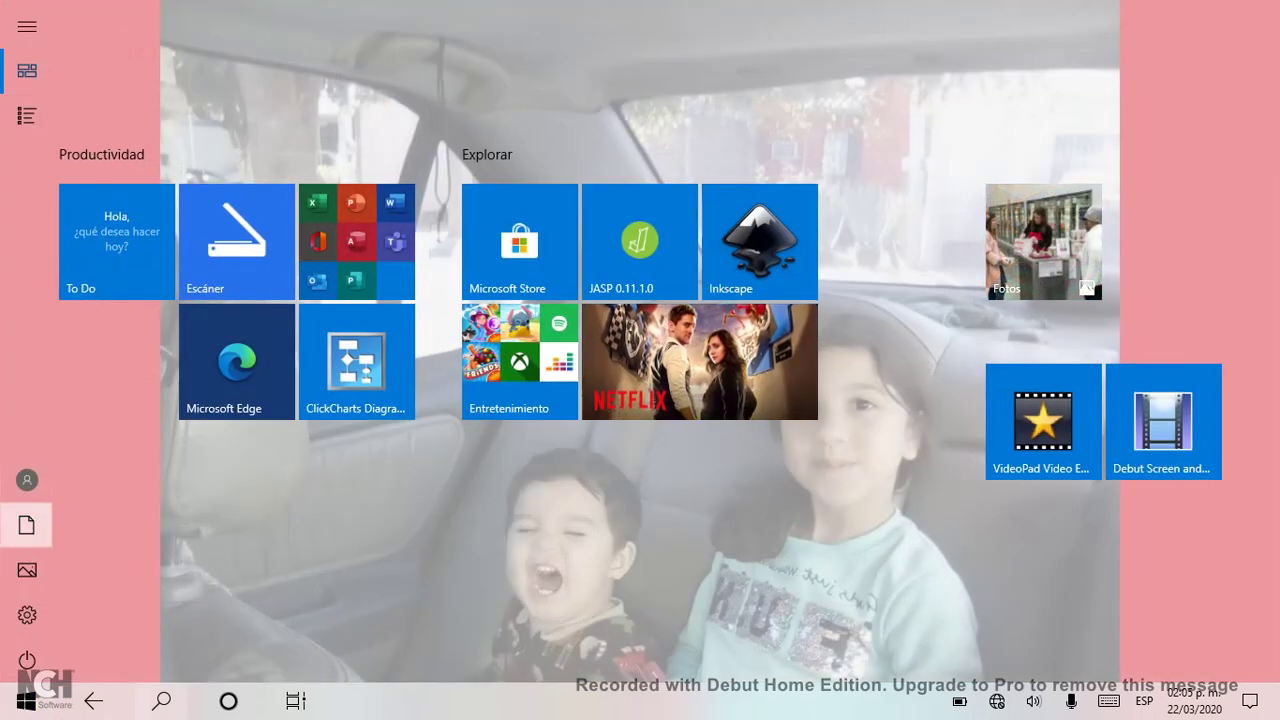
pyautogui.click(27, 525)
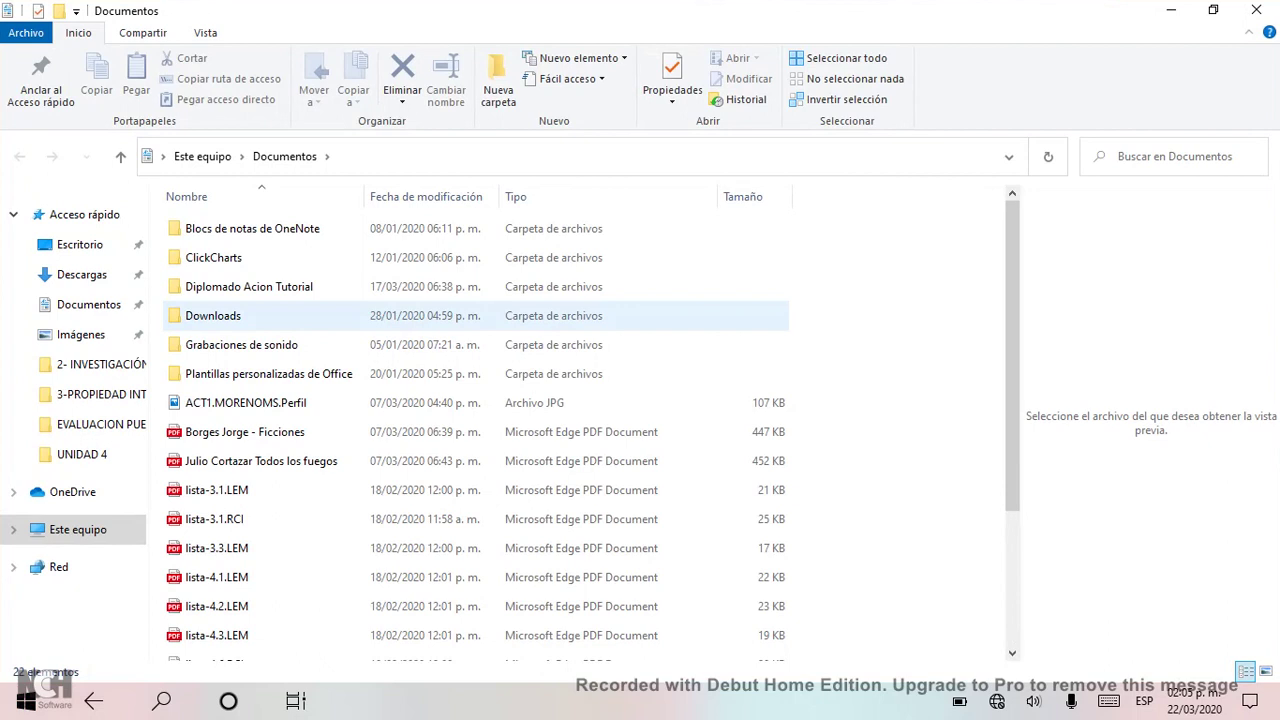
pyautogui.doubleClick(240, 315)
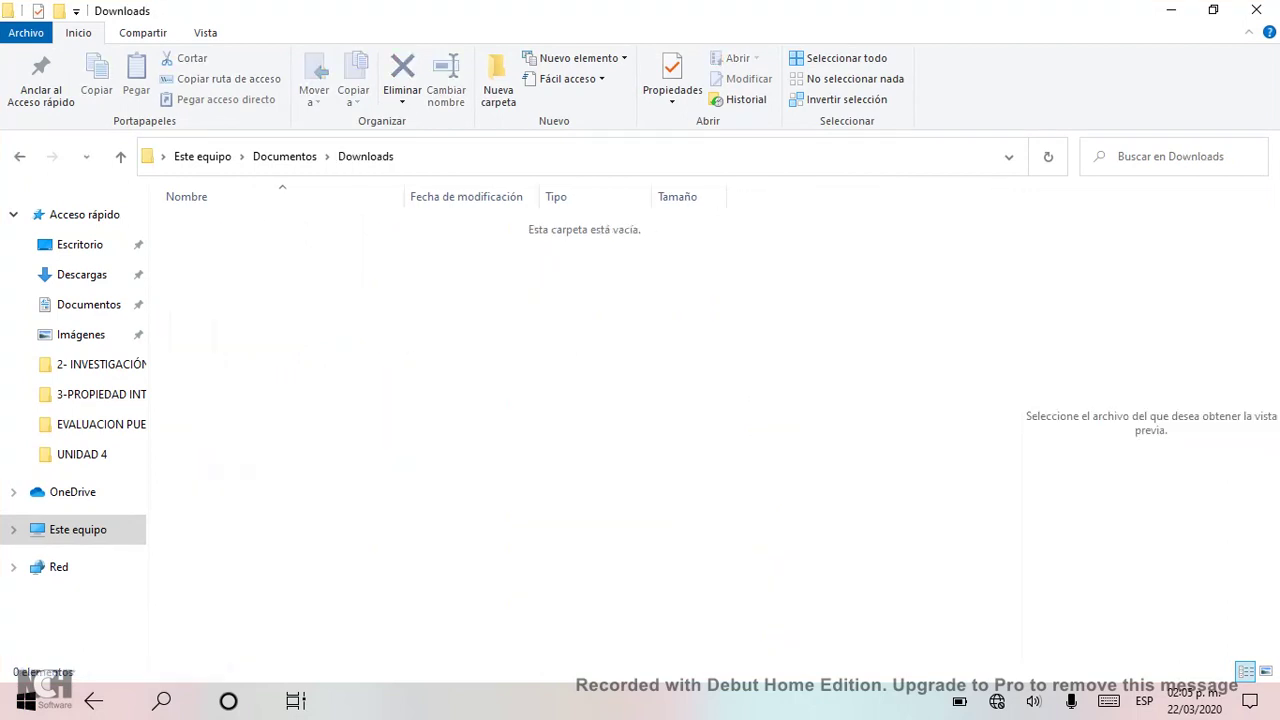
pyautogui.click(82, 274)
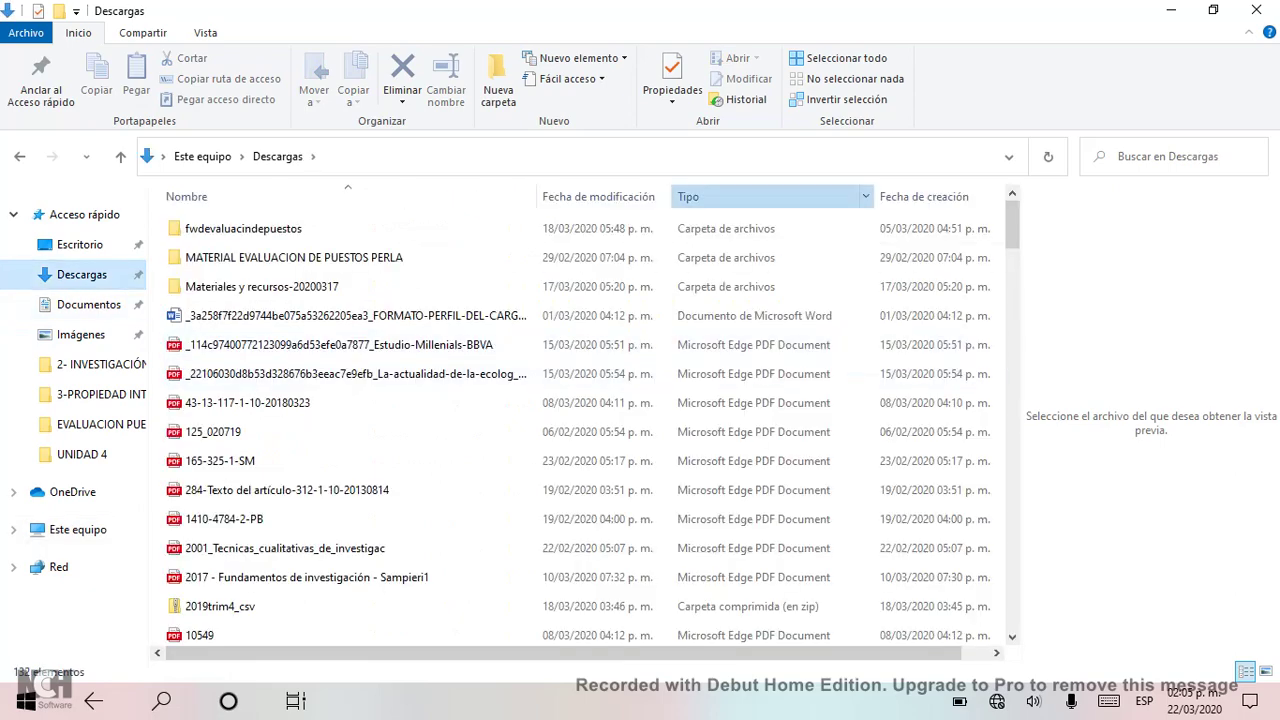
pyautogui.click(720, 196)
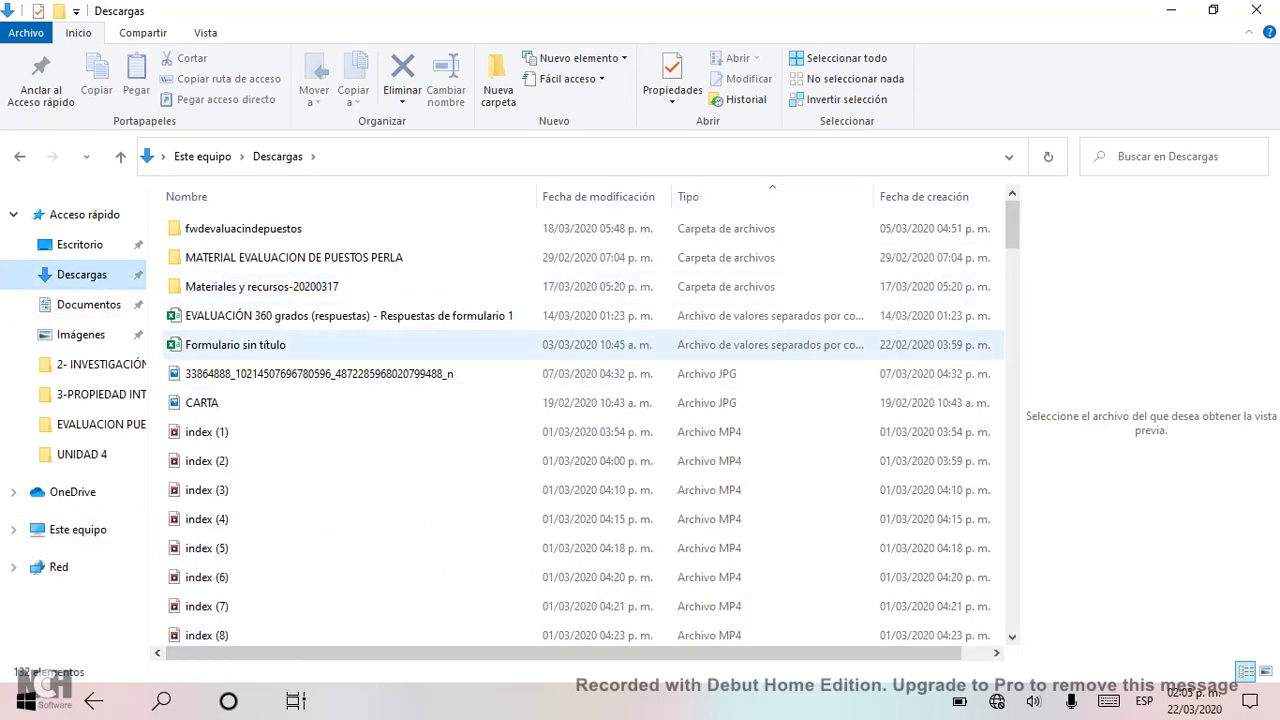
pyautogui.click(236, 345)
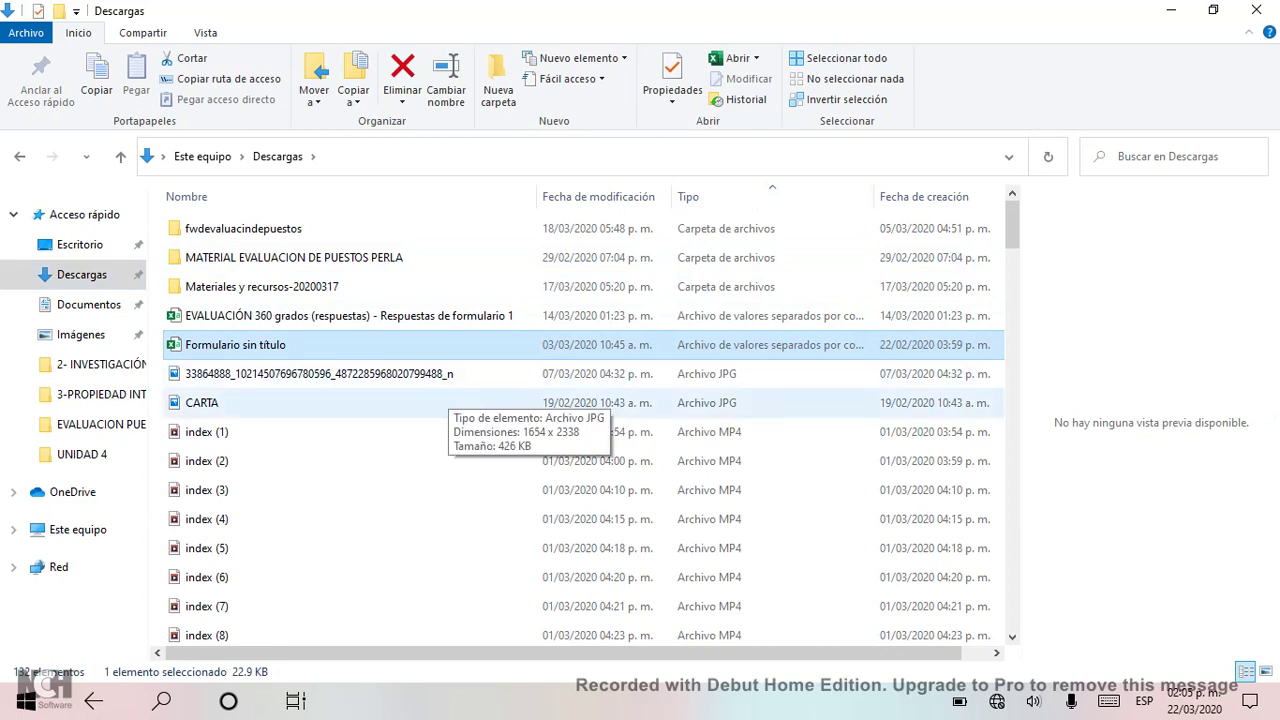
pyautogui.press('Return')
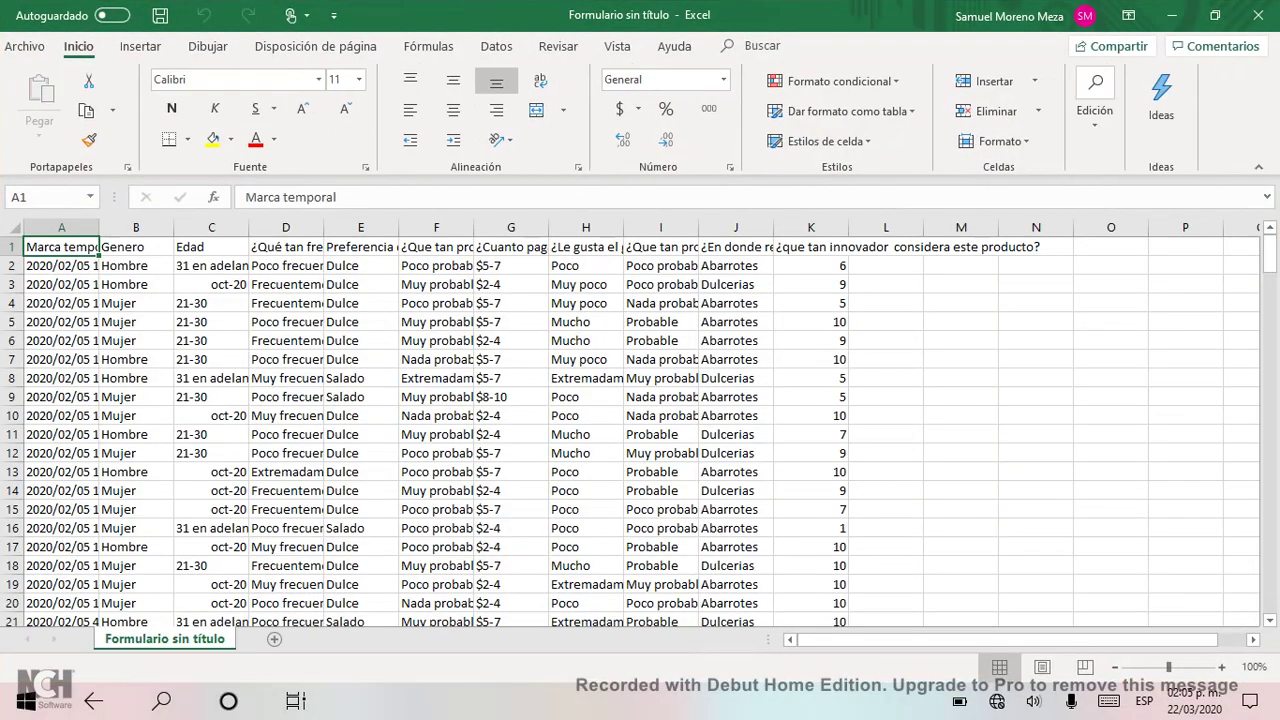
# Widen columns A and D of the survey sheet and close the workbook
pyautogui.moveTo(99, 228); pyautogui.dragTo(168, 228)
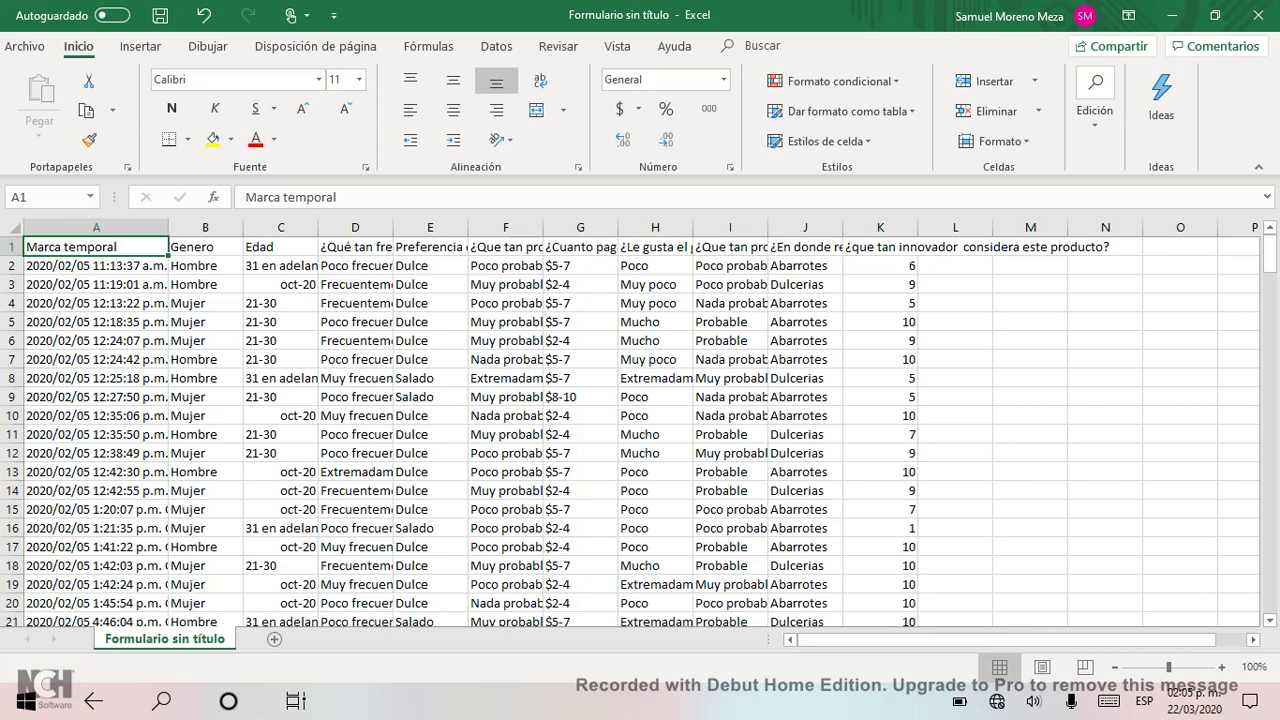
pyautogui.moveTo(392, 228); pyautogui.dragTo(434, 228)
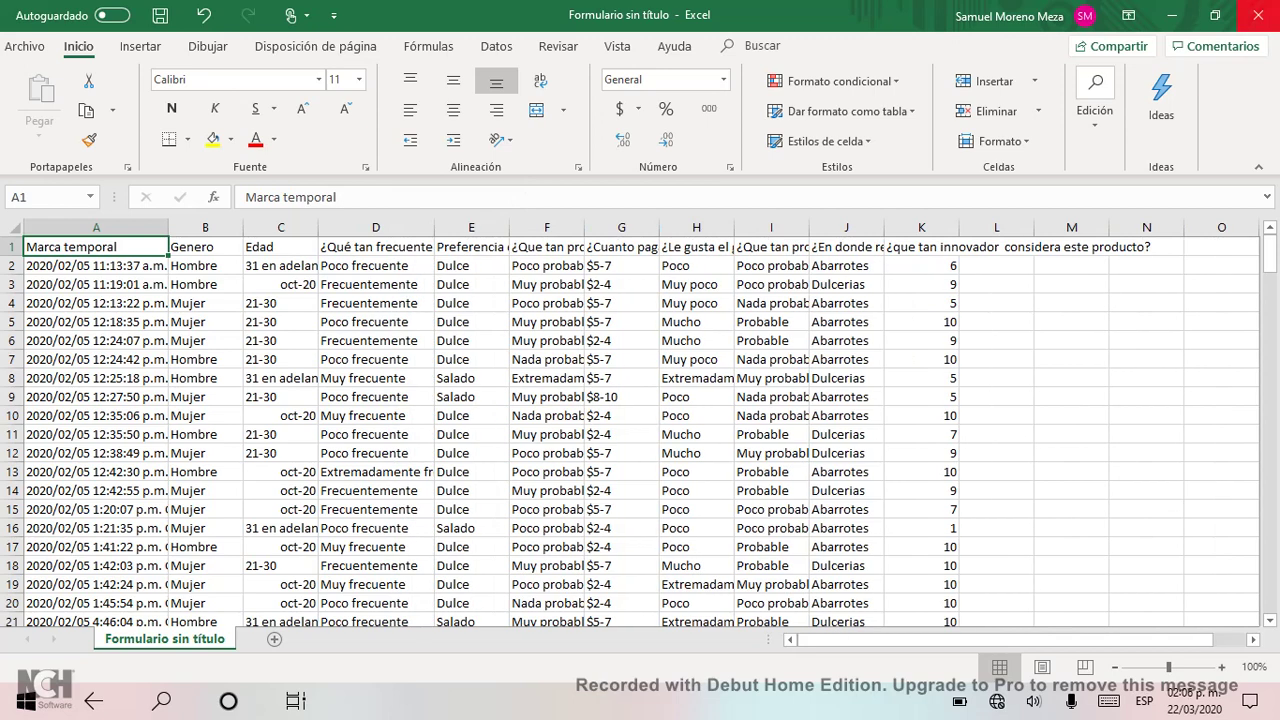
pyautogui.click(1257, 15)
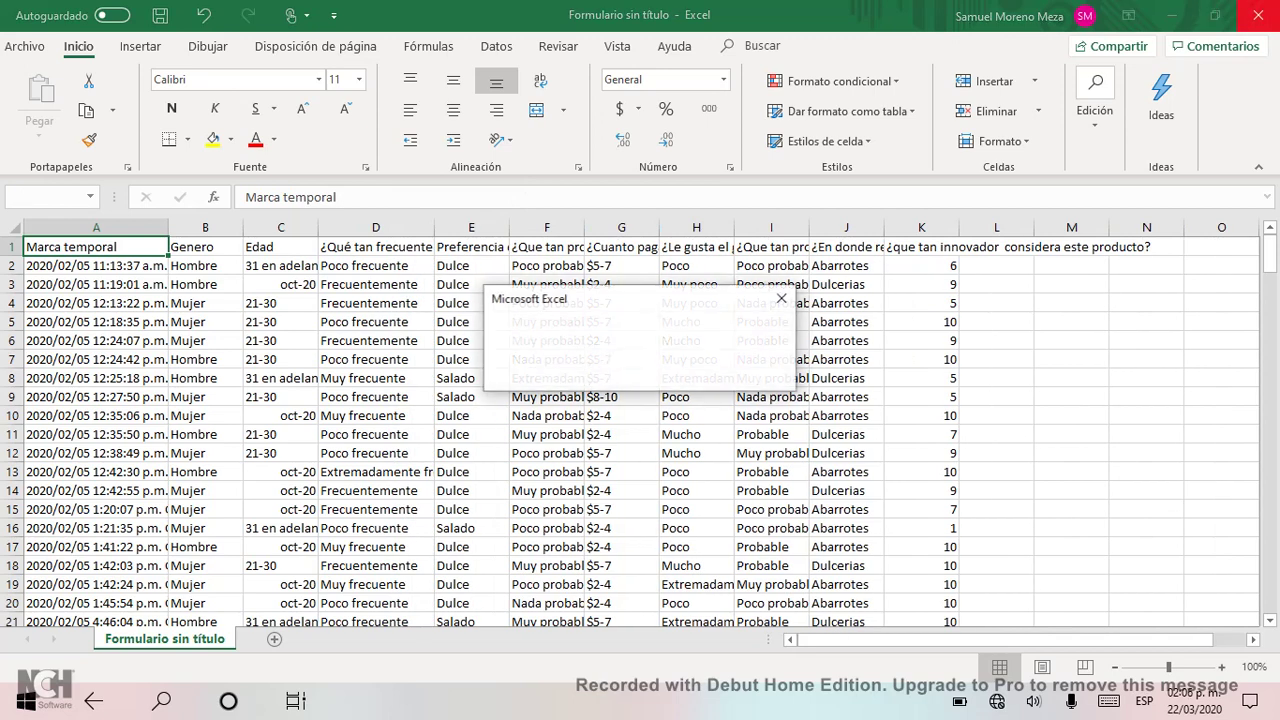
pyautogui.click(639, 373)
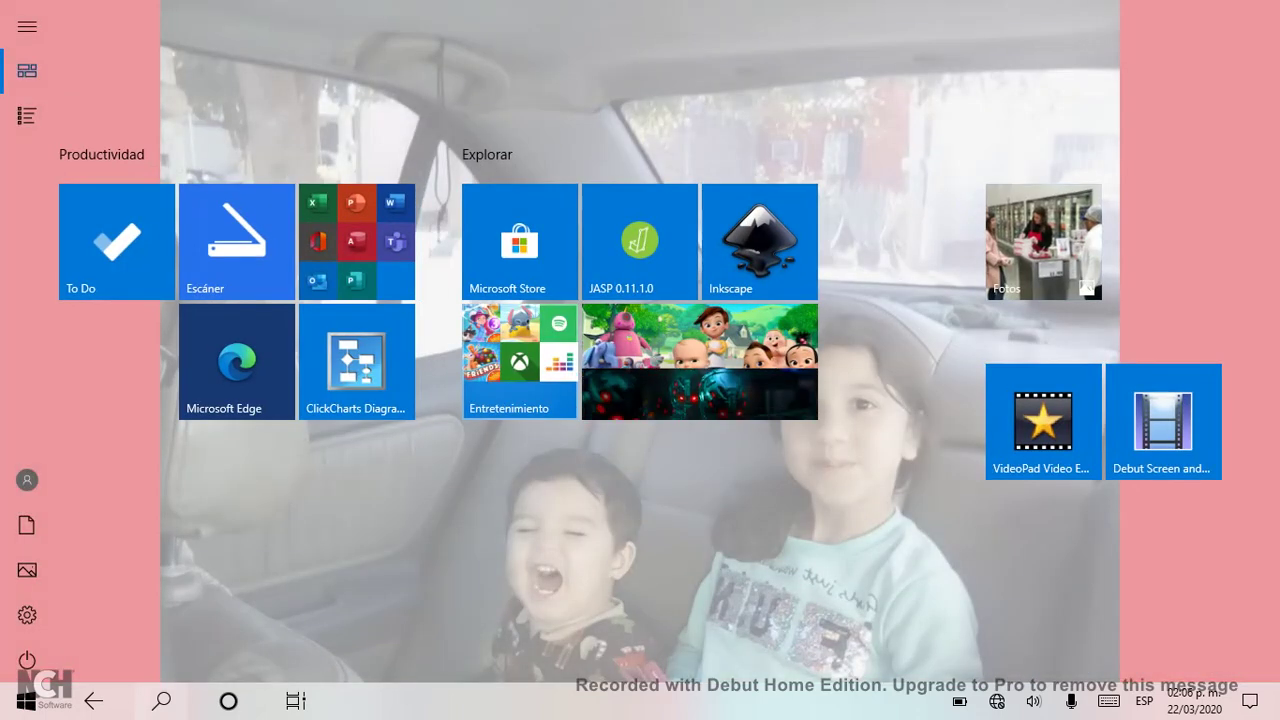
# Switch to the survey workbook in Excel and inspect the Edad entry in cell C3
pyautogui.hotkey('alt', 'Tab')
pyautogui.press('Tab')
pyautogui.press('Tab')
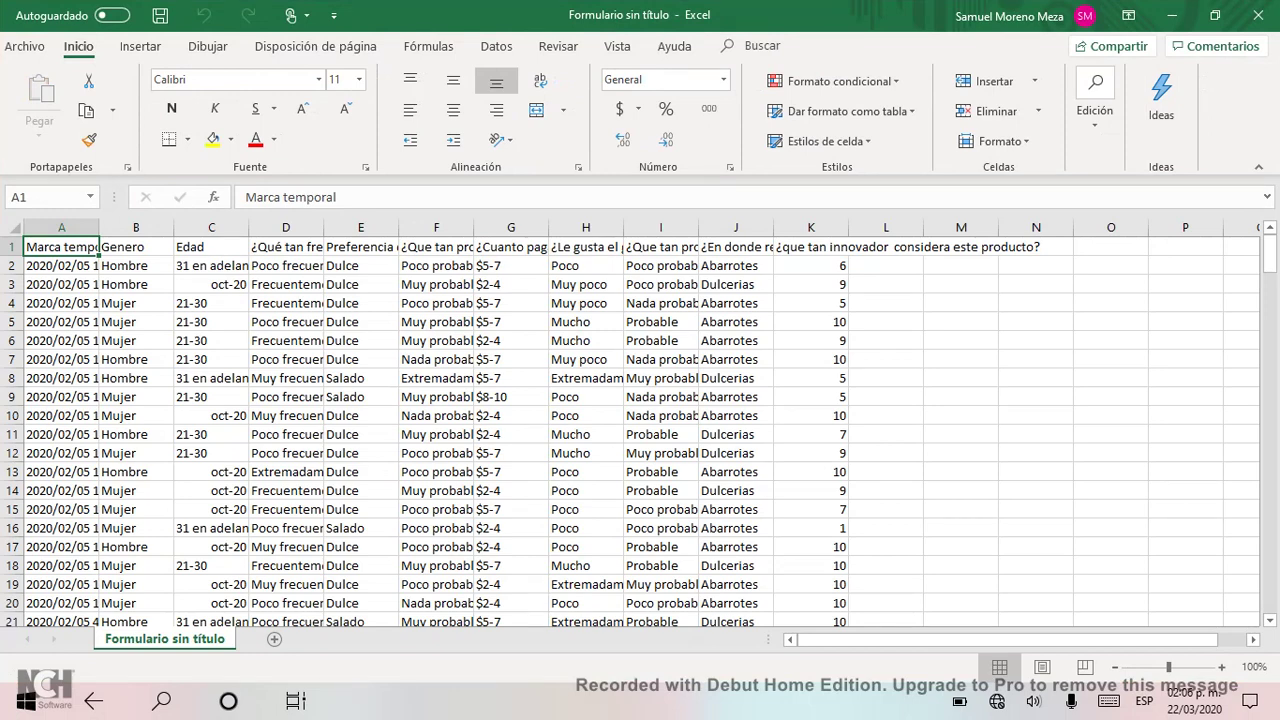
pyautogui.click(211, 284)
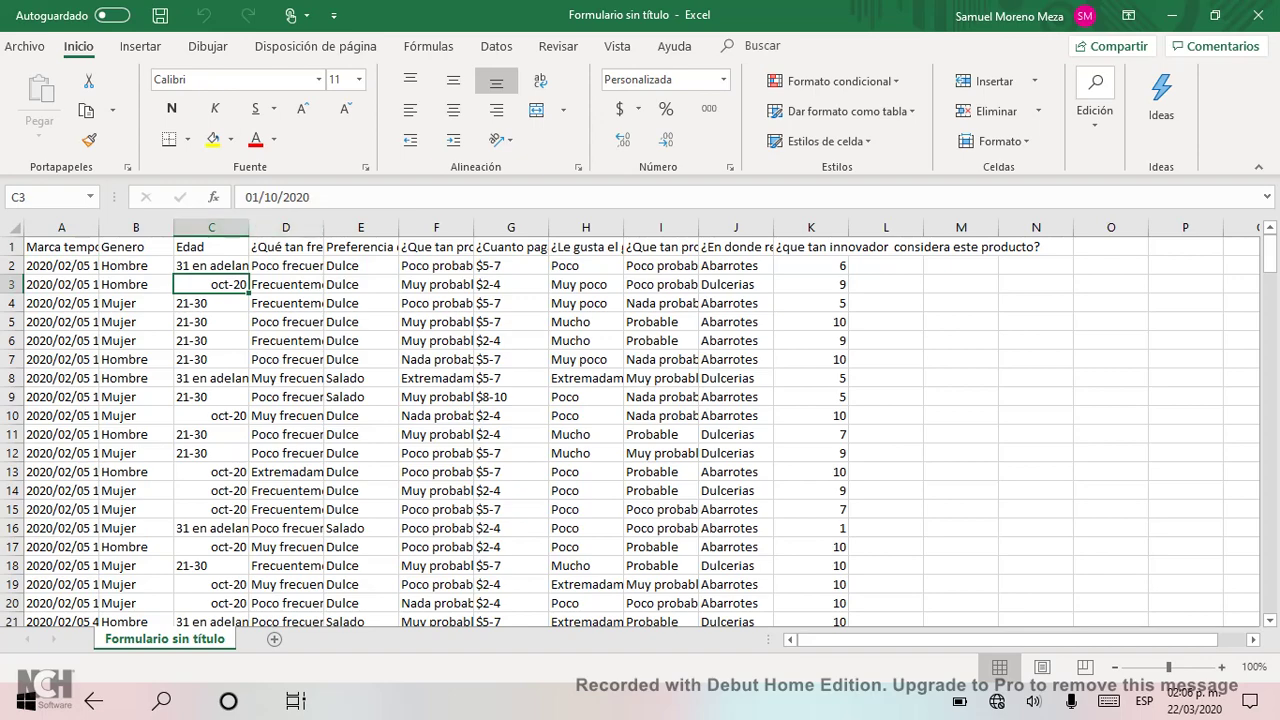
# Switch to JASP and change the Edad label for the value oct-20 to 10-20
pyautogui.hotkey('alt', 'Tab')
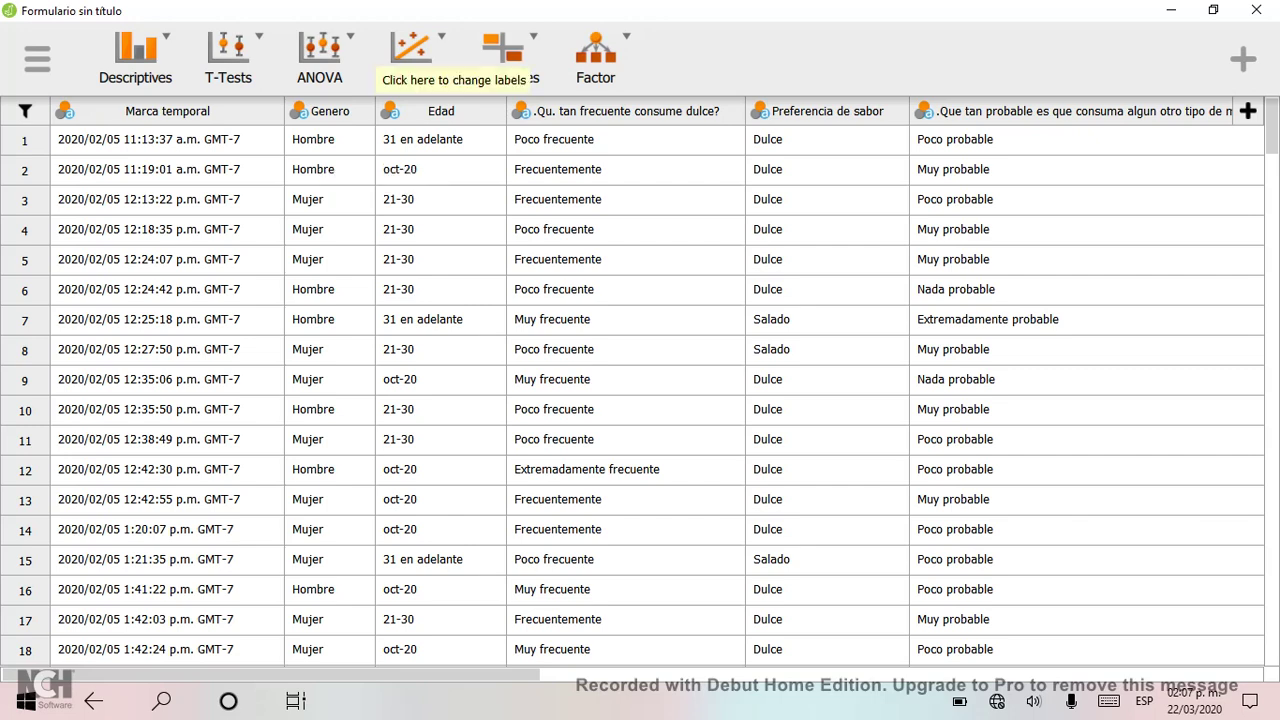
pyautogui.click(389, 111)
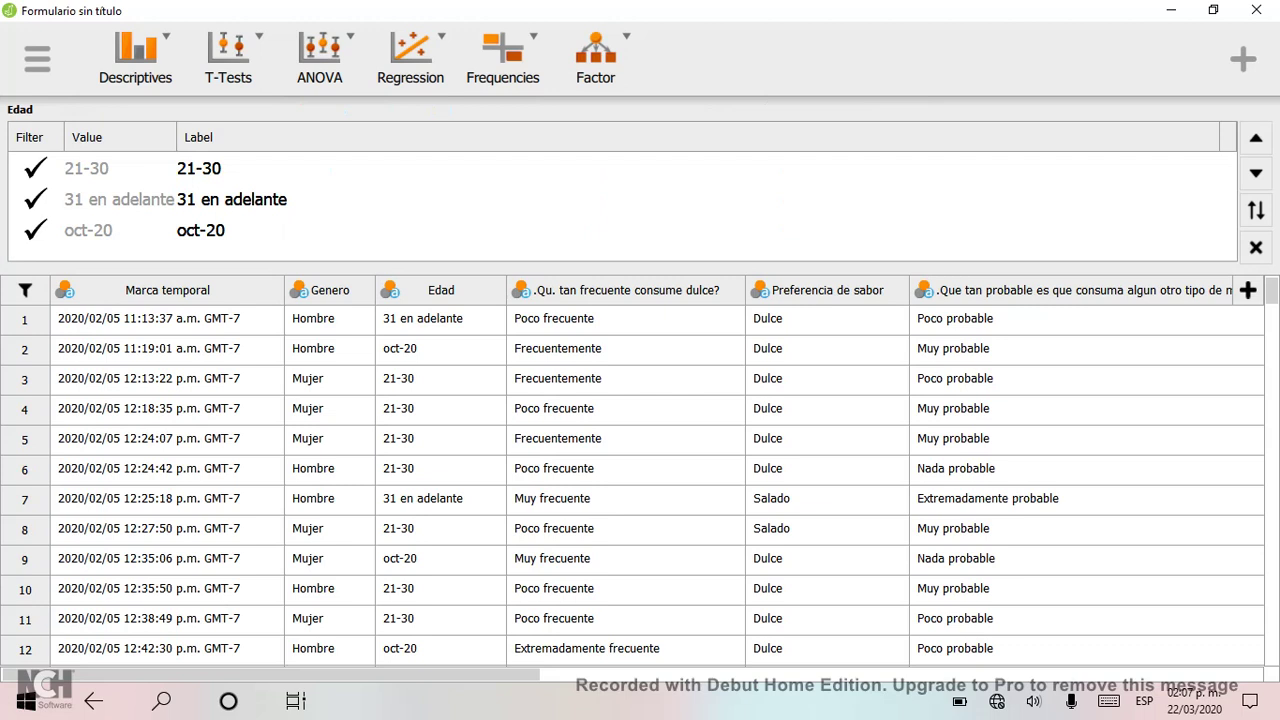
pyautogui.click(201, 230)
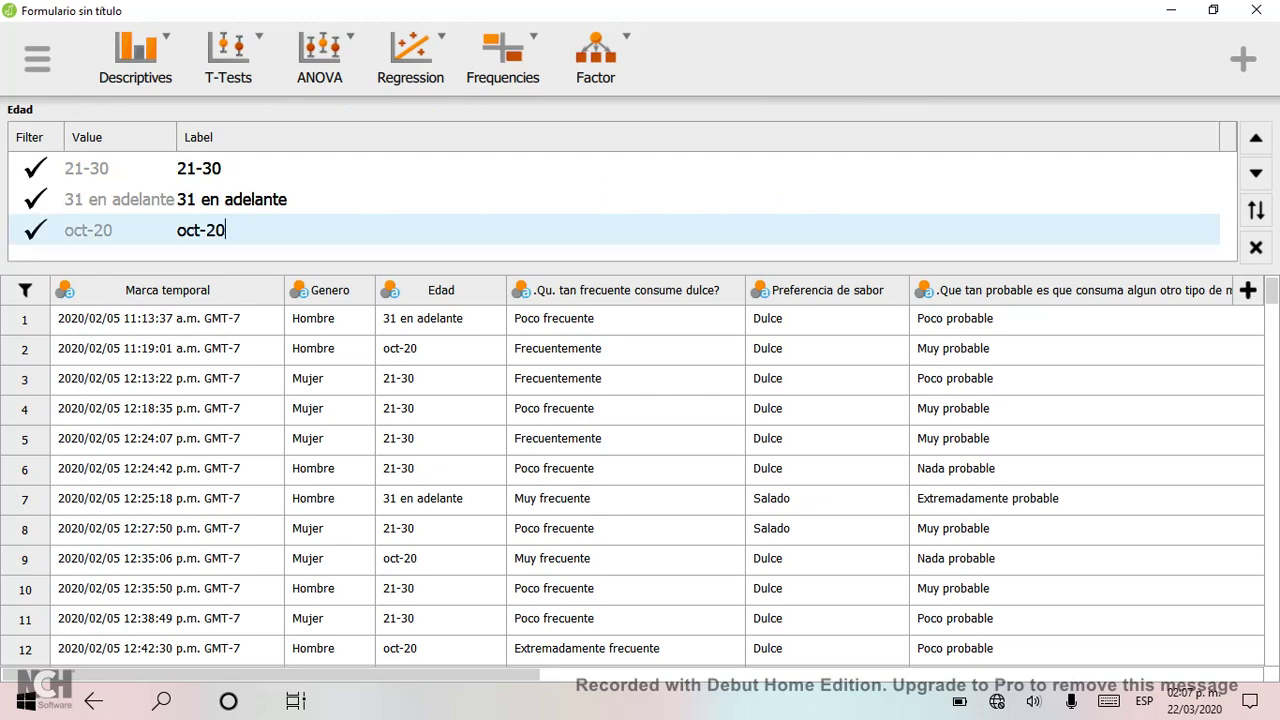
pyautogui.press('Left')
pyautogui.press('BackSpace')
pyautogui.press('BackSpace')
pyautogui.press('BackSpace')
pyautogui.write('10')
pyautogui.press('Return')
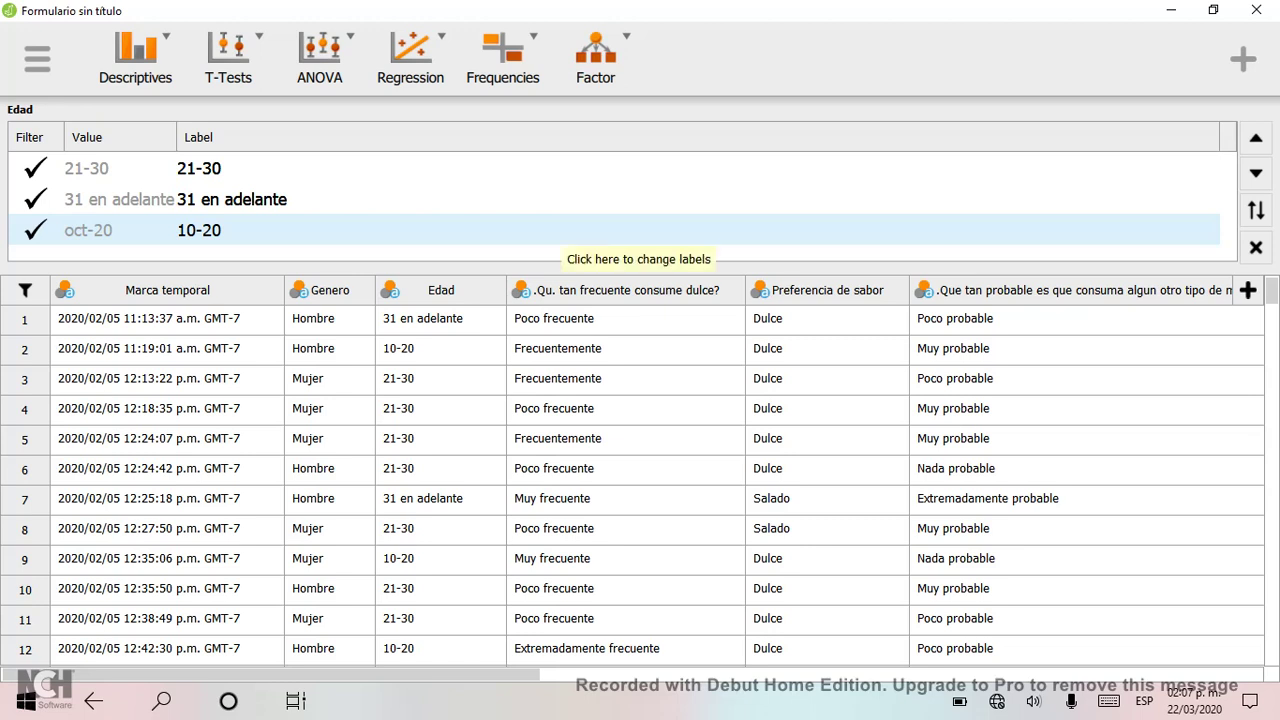
# Switch to Excel and inspect the question header in G1 and the answer in F8
pyautogui.click(625, 290)
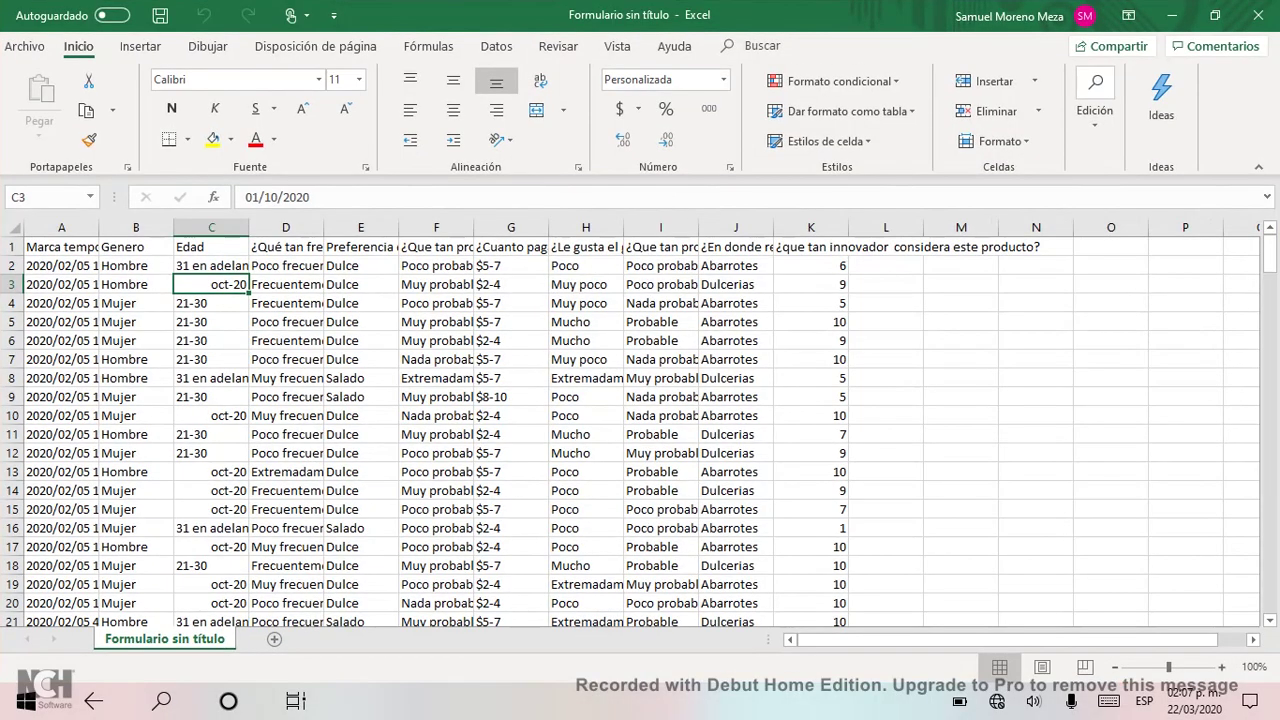
pyautogui.click(511, 246)
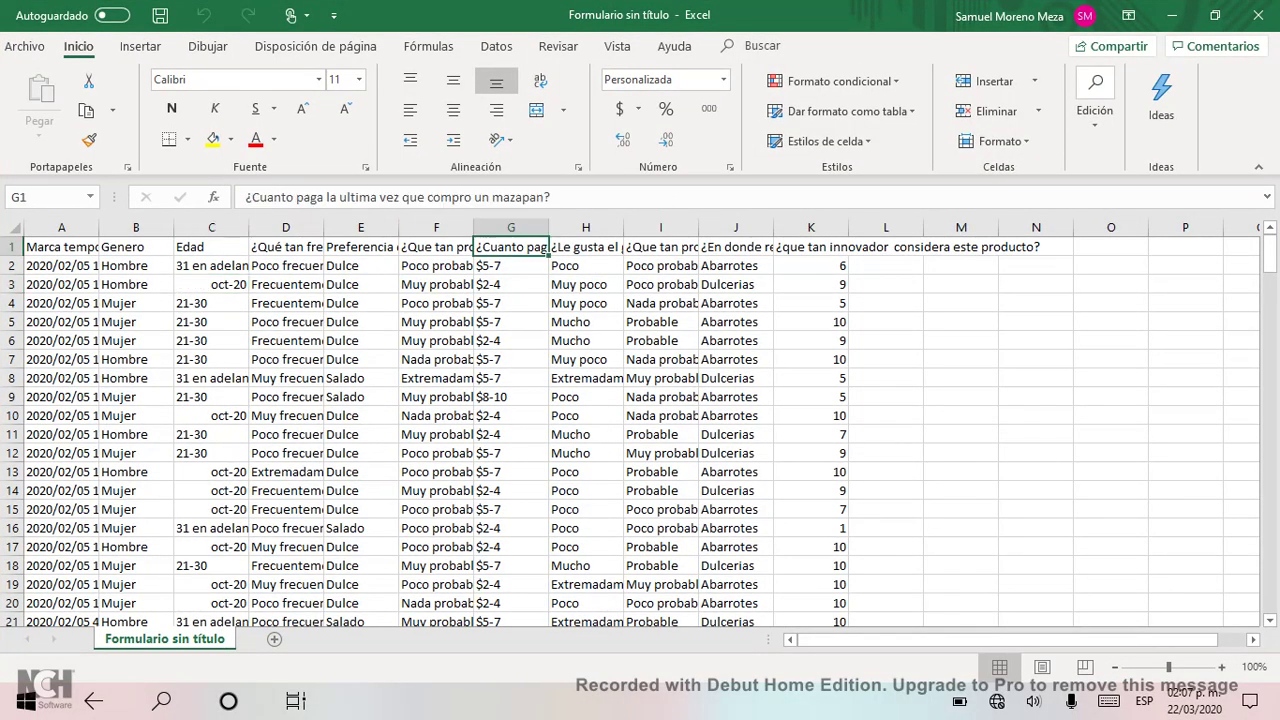
pyautogui.click(436, 378)
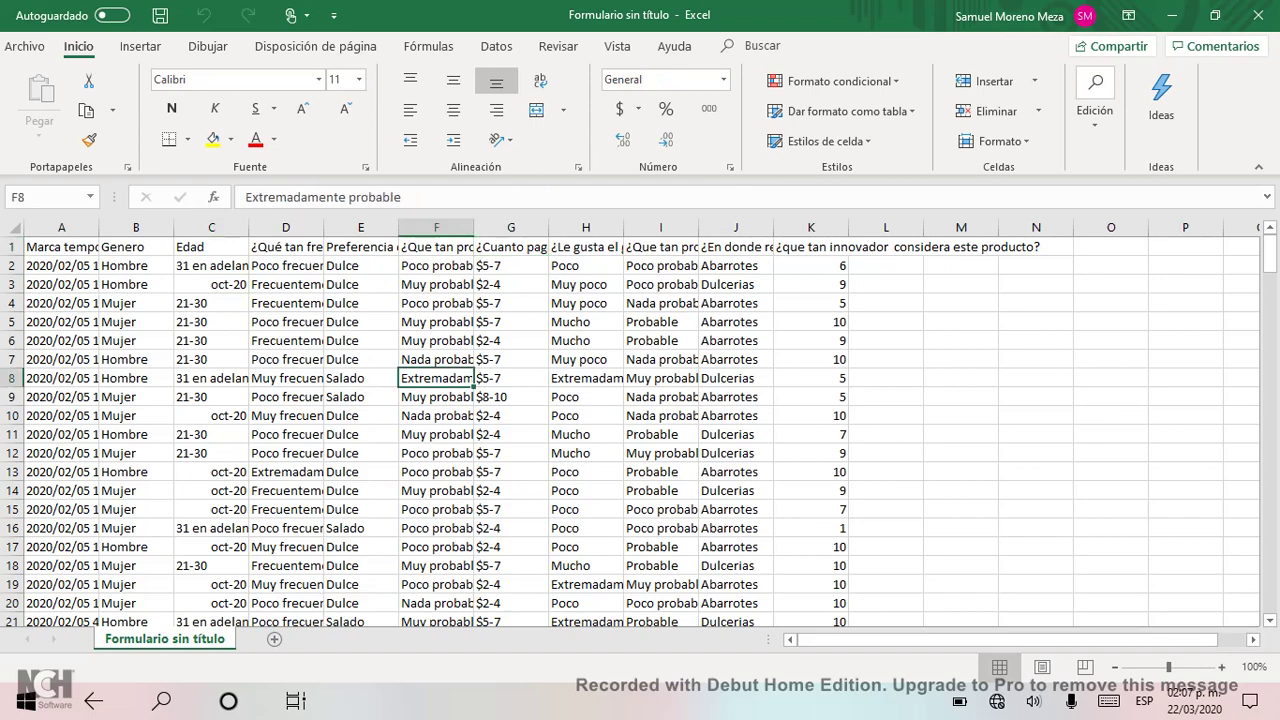
pyautogui.click(1172, 15)
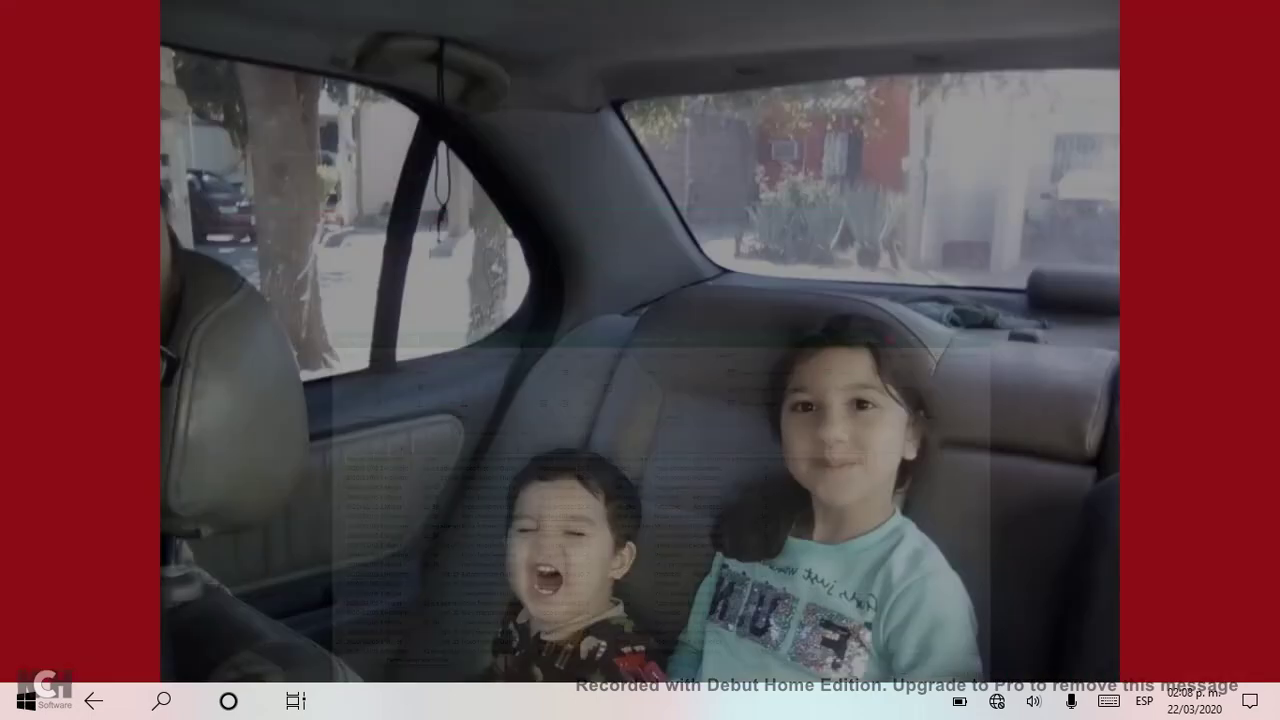
pyautogui.hotkey('alt', 'Tab')
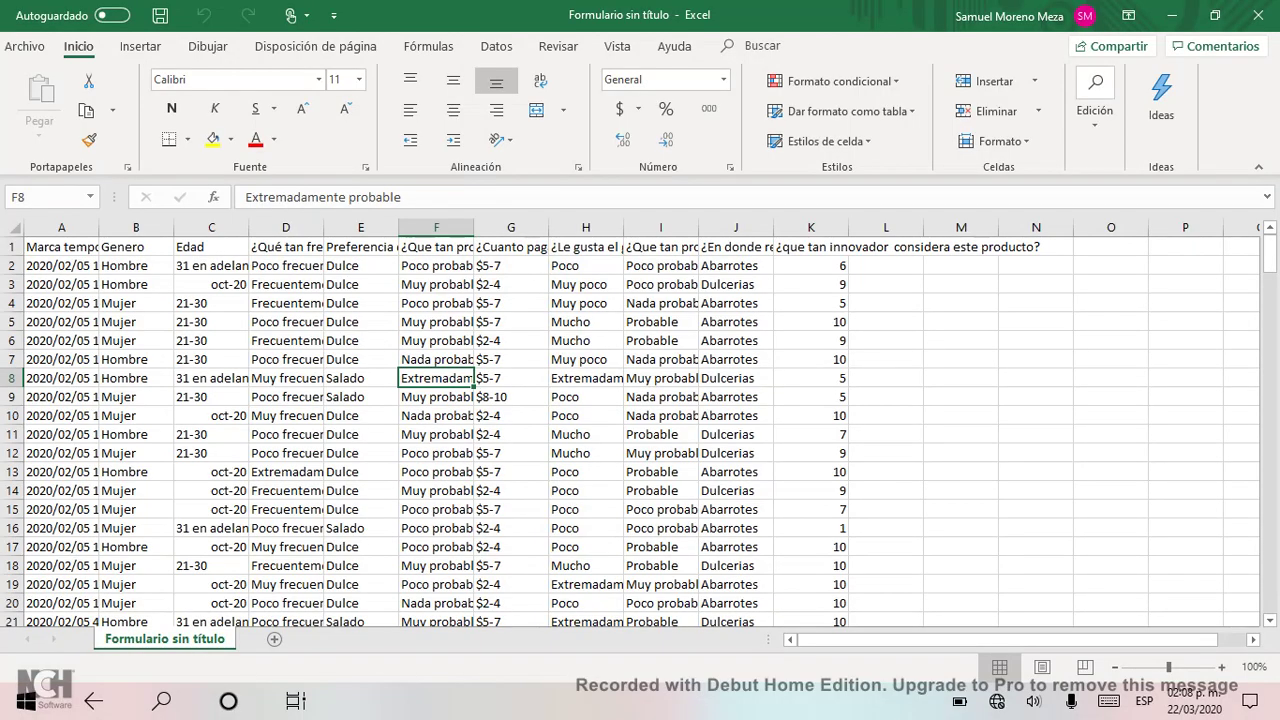
# Replace the question in header cell D1 with the short column name Frecuancia
pyautogui.click(286, 247)
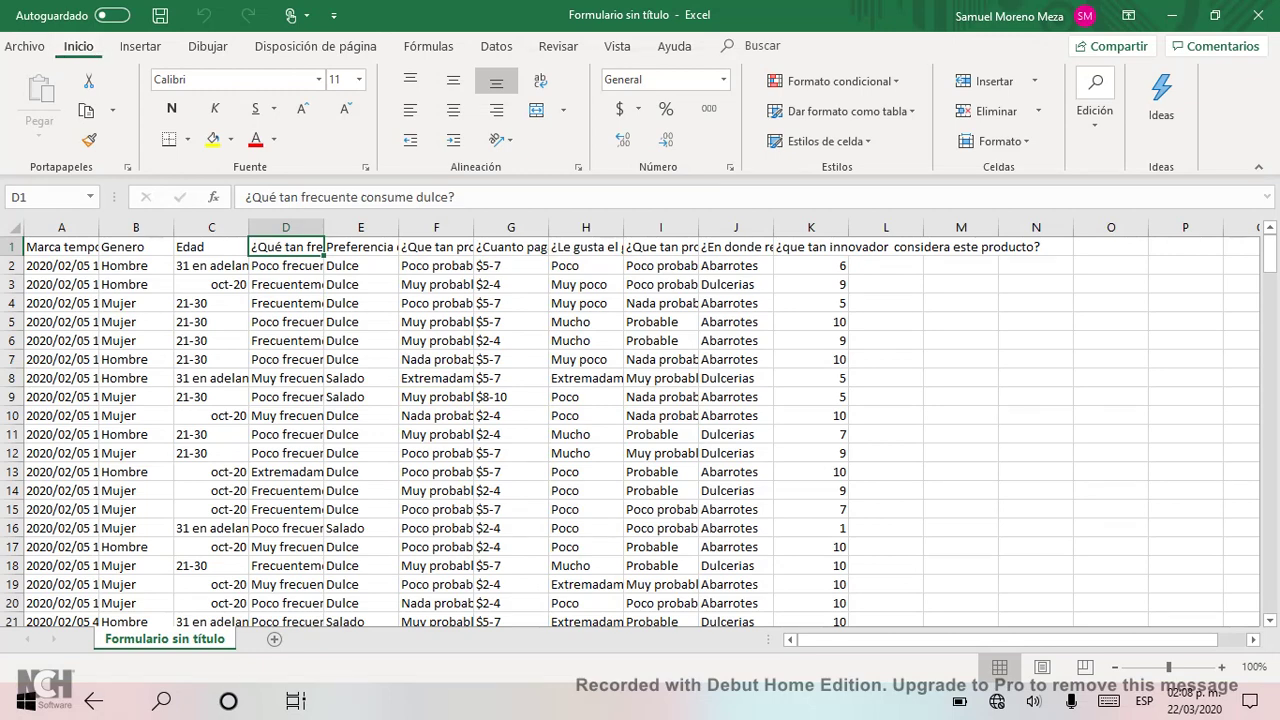
pyautogui.hotkey('alt', "'")
pyautogui.press('Escape')
pyautogui.write('f')
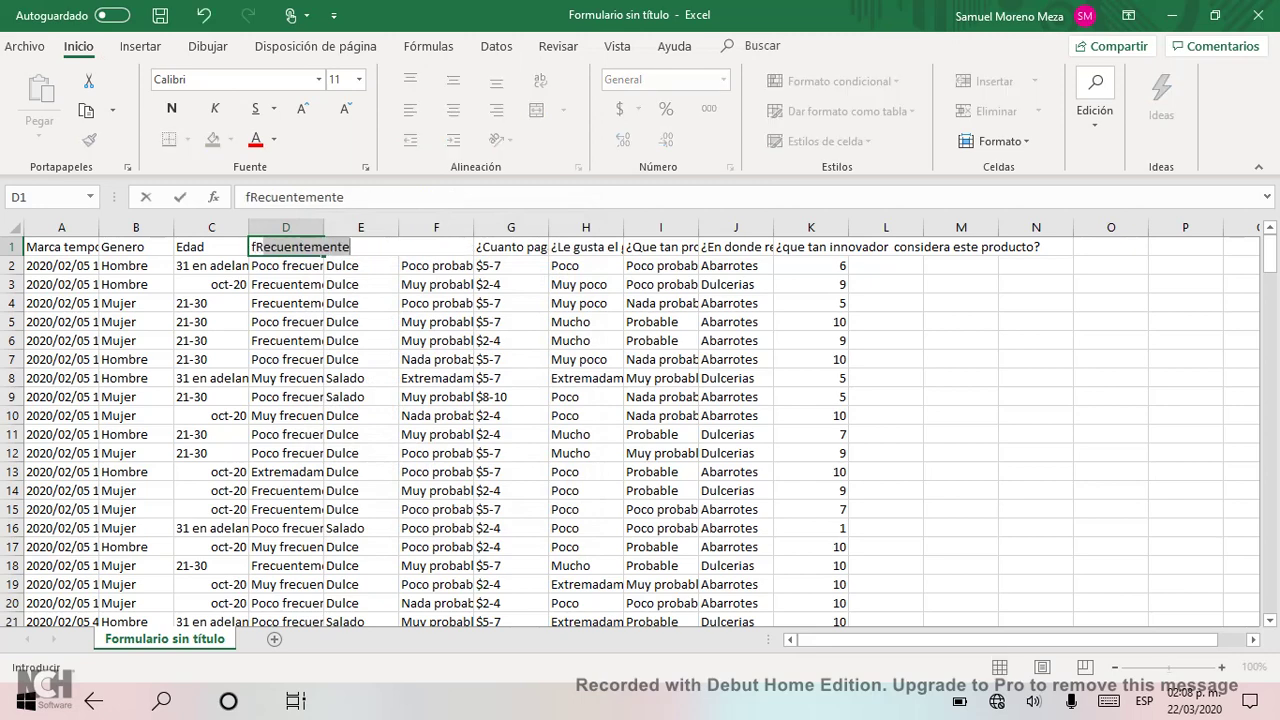
pyautogui.press('BackSpace')
pyautogui.press('BackSpace')
pyautogui.write('Fre')
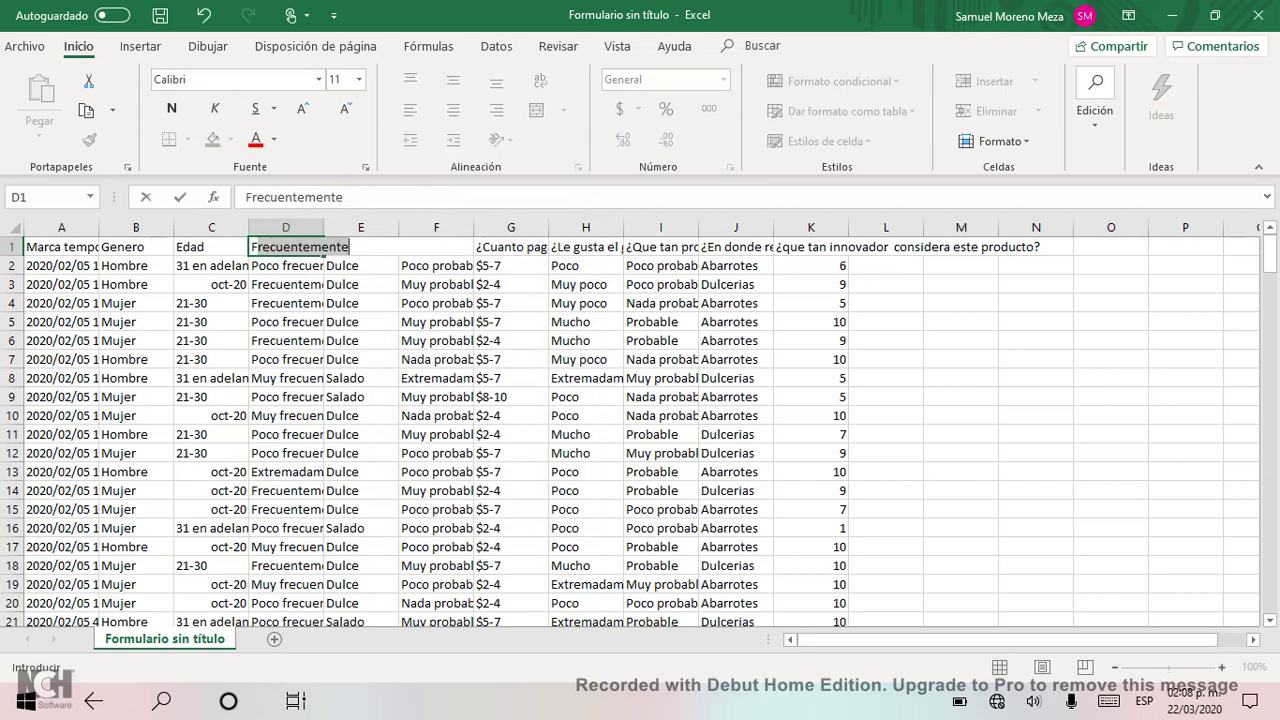
pyautogui.write('cuancia')
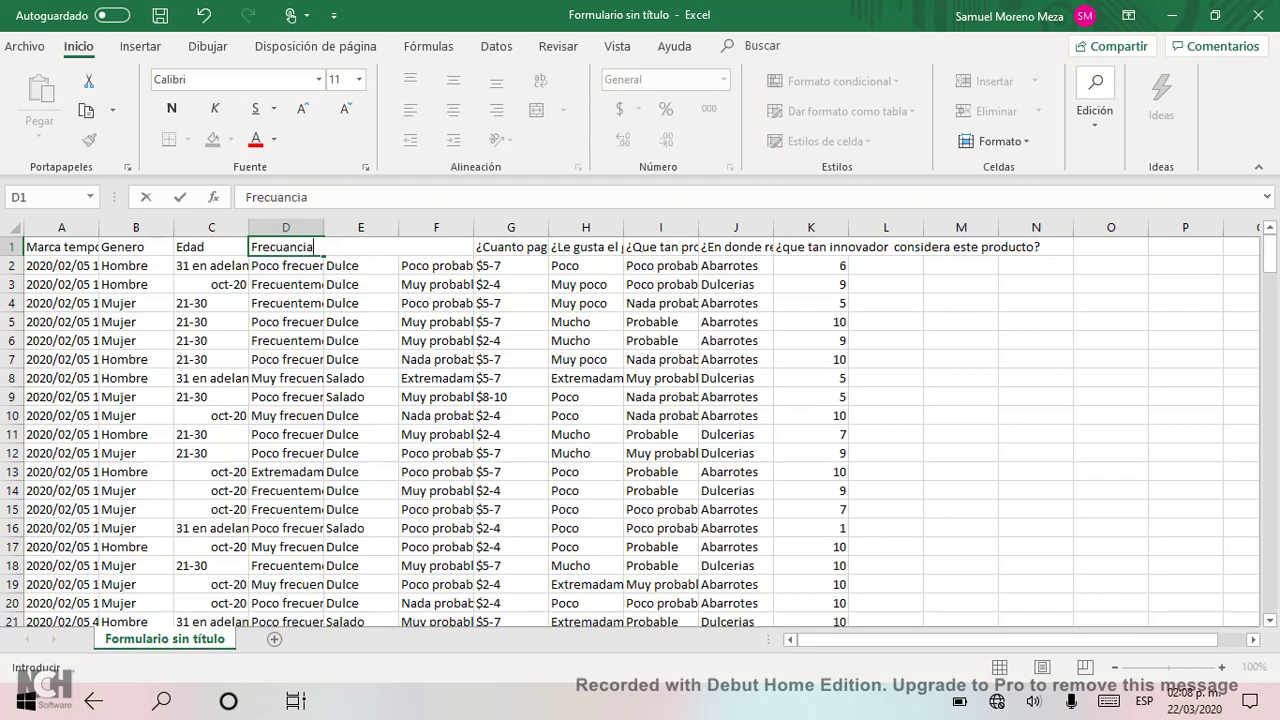
pyautogui.press('Tab')
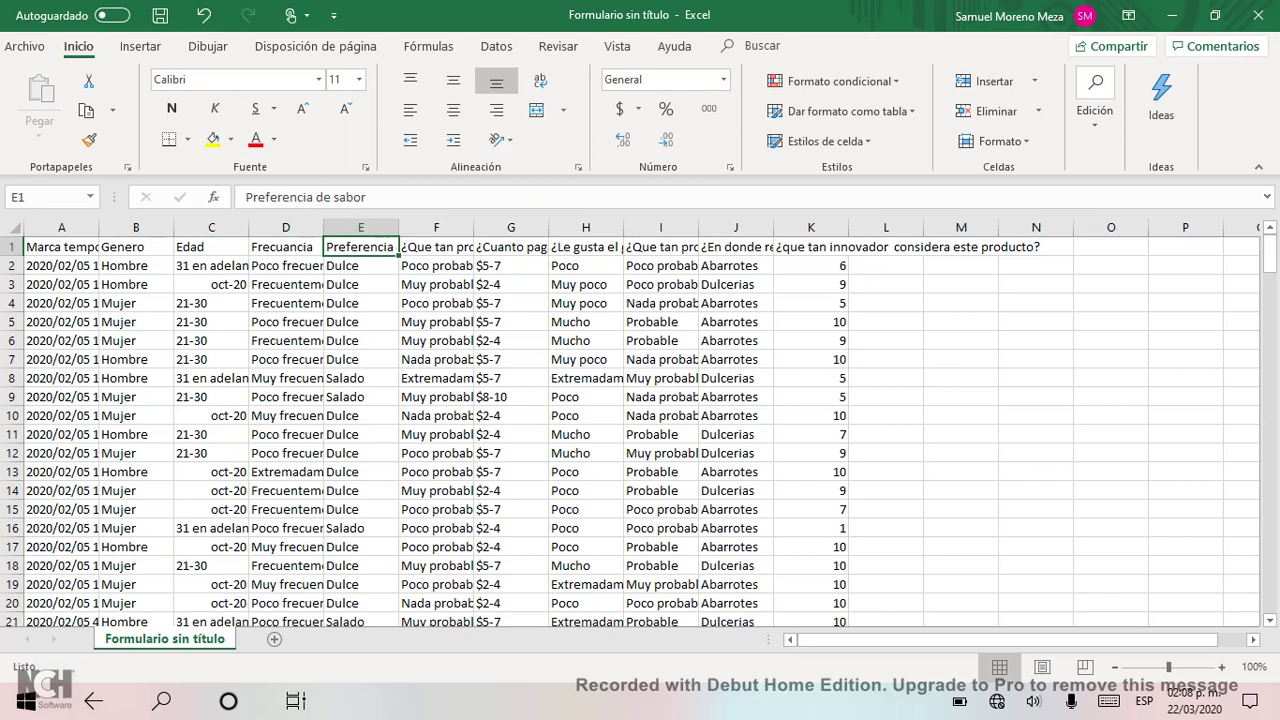
# Replace header cell E1 with Preferencia.sabor and widen column E to fit the name
pyautogui.write('Pre')
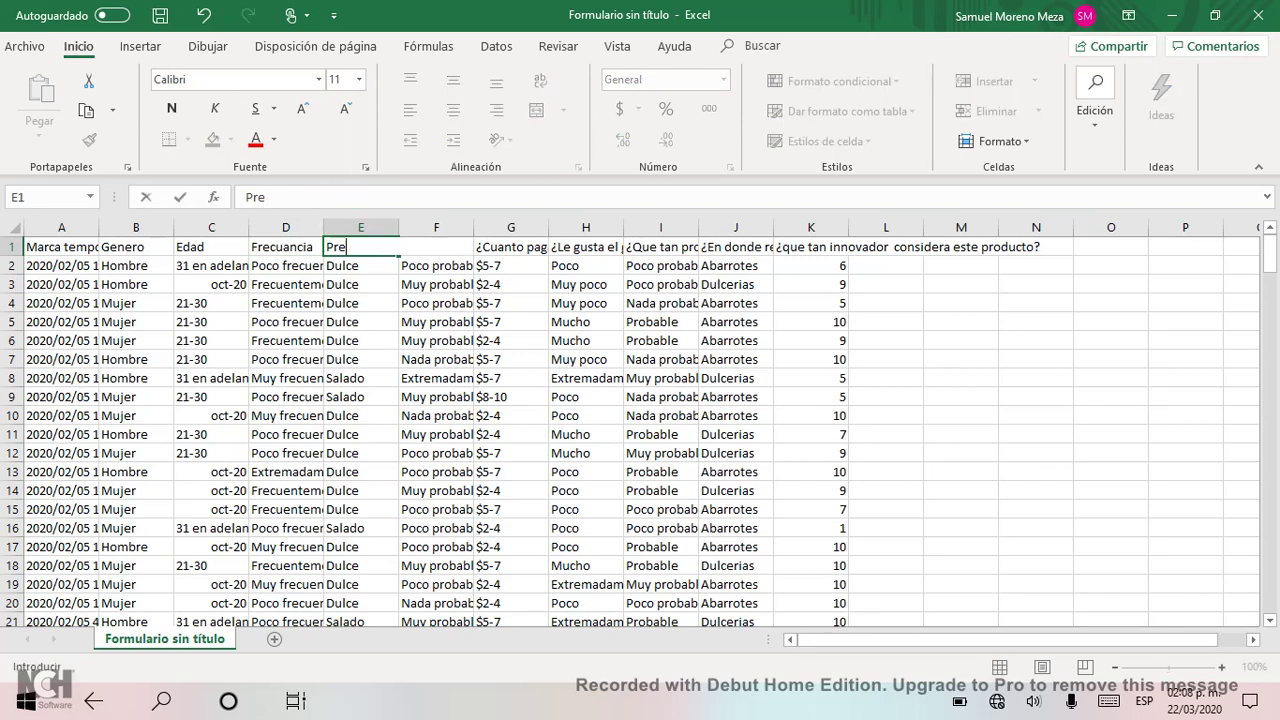
pyautogui.write('ferencia.sabor')
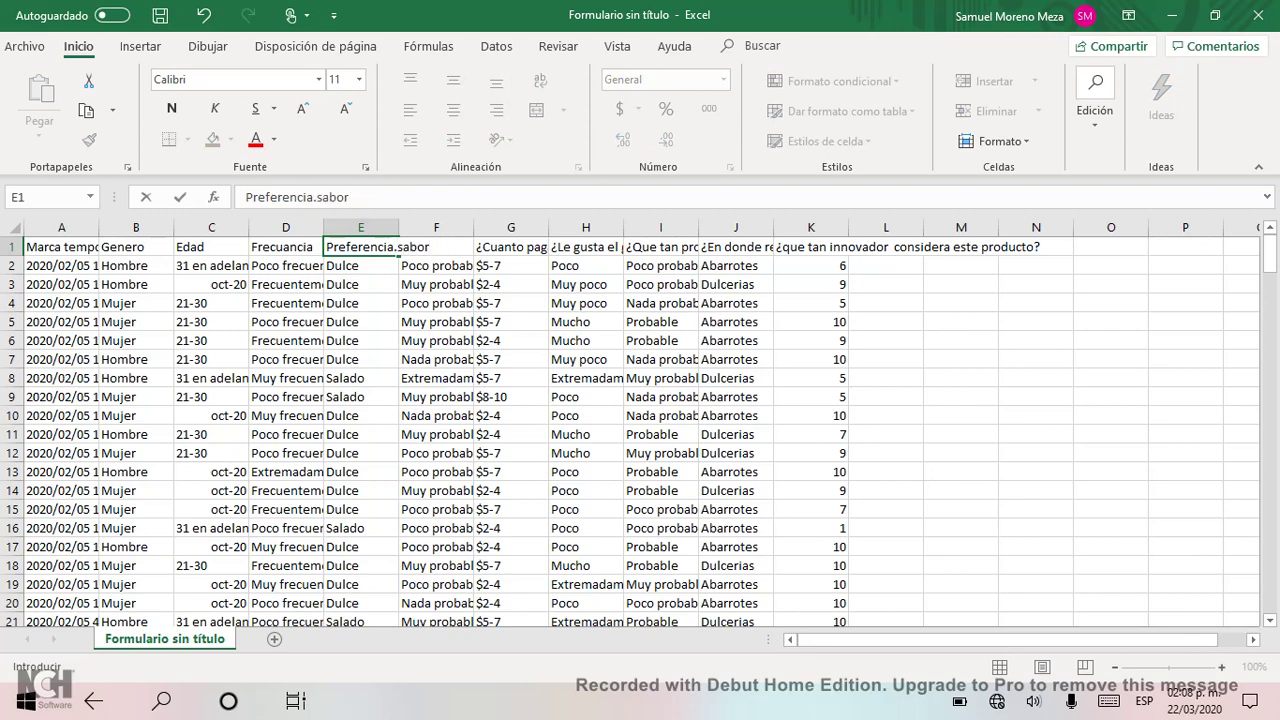
pyautogui.press('Return')
pyautogui.moveTo(398, 227); pyautogui.dragTo(434, 227)
# Examine the full question texts in header cells F1, G1 and H1
pyautogui.click(472, 246)
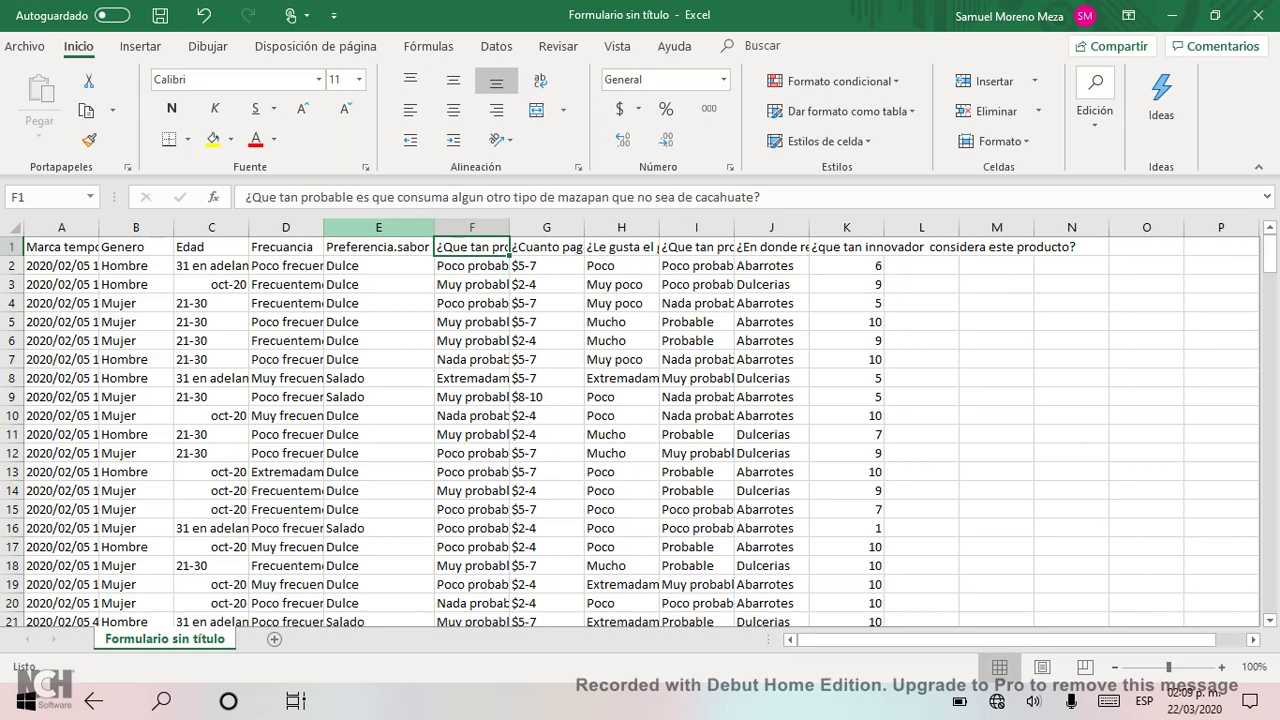
pyautogui.press('Right')
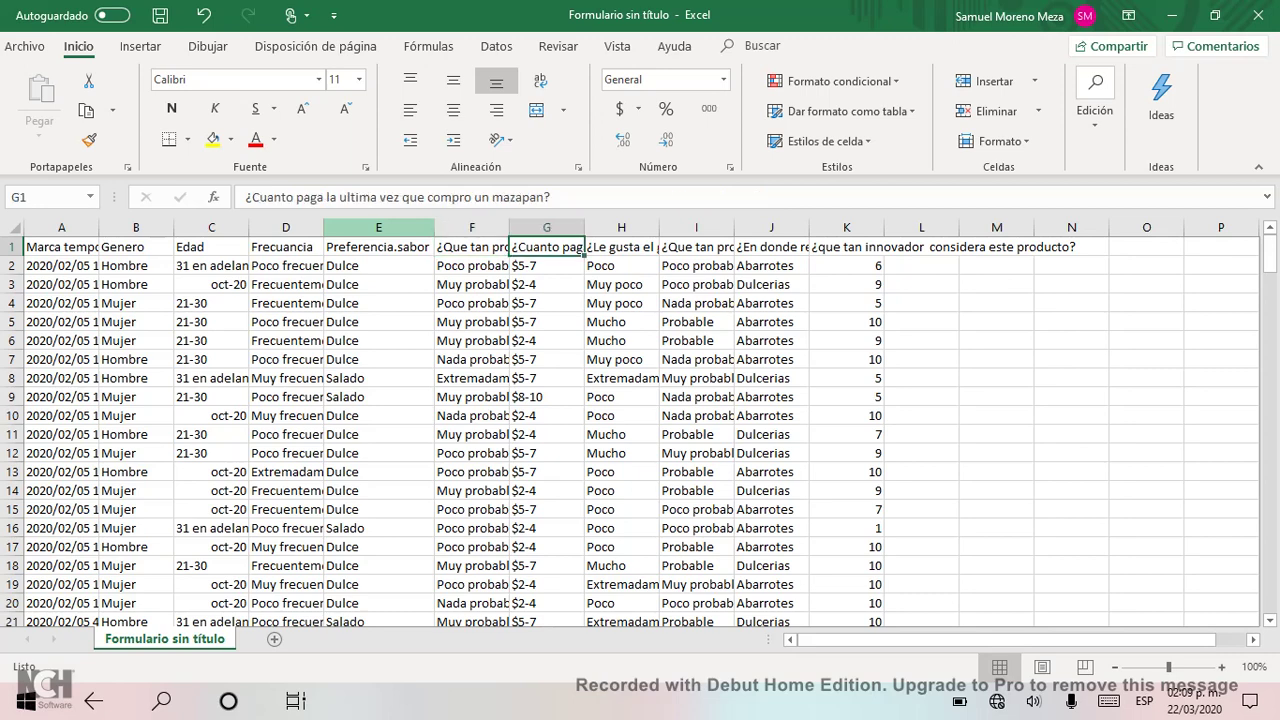
pyautogui.press('Right')
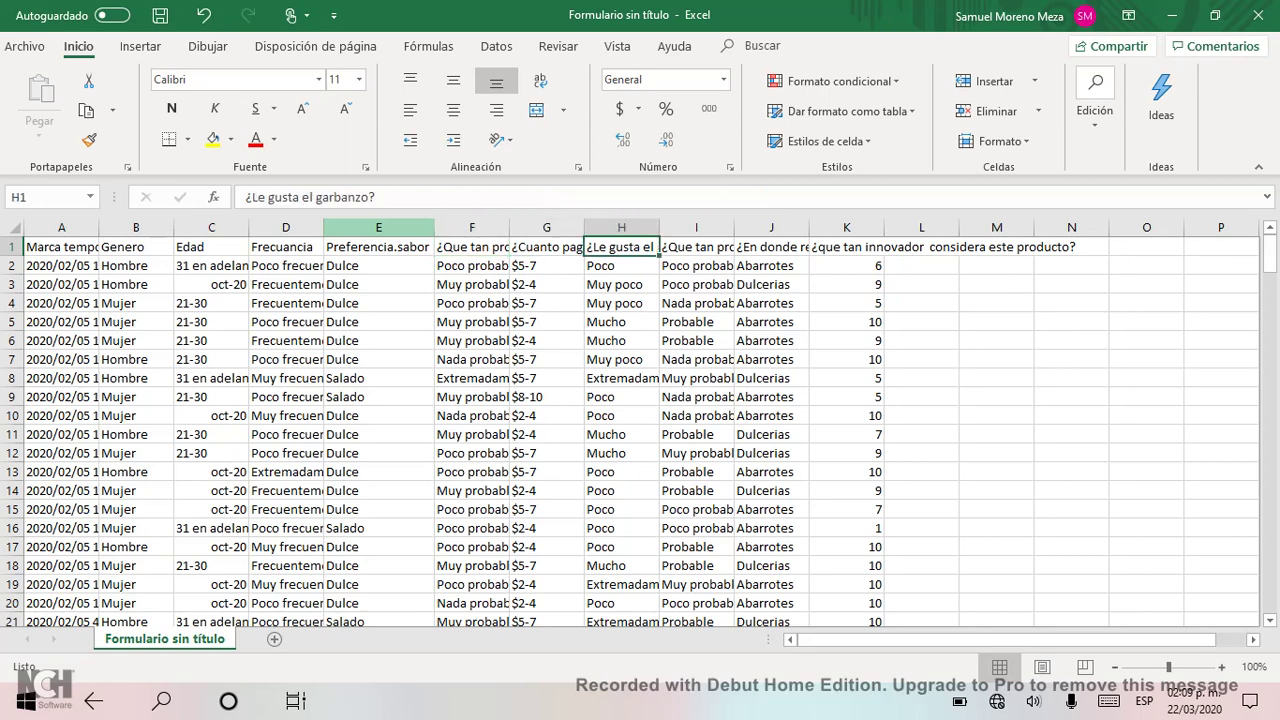
pyautogui.press('Left')
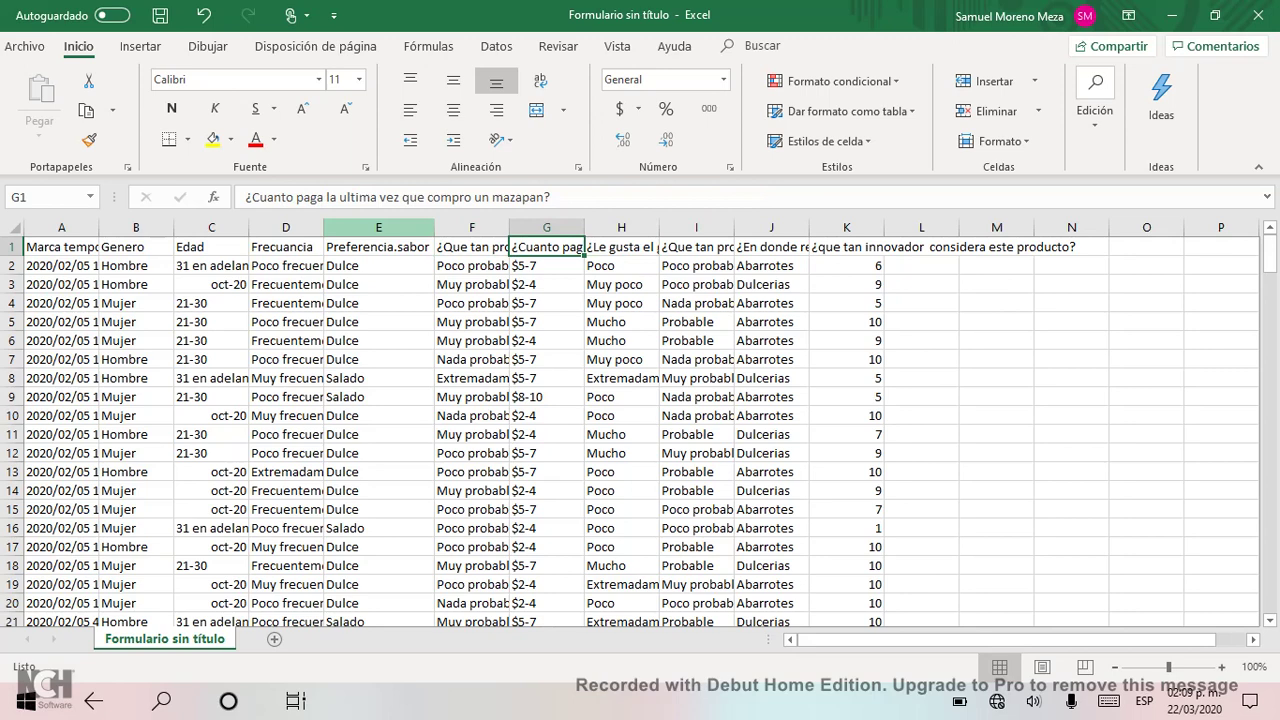
pyautogui.press('Left')
pyautogui.press('Right')
pyautogui.press('Right')
pyautogui.press('Left')
pyautogui.press('Left')
pyautogui.press('Right')
pyautogui.press('Right')
pyautogui.press('Left')
pyautogui.press('Left')
pyautogui.press('Right')
# Replace the question in header cell G1 with the short column name Precio
pyautogui.write('Precio')
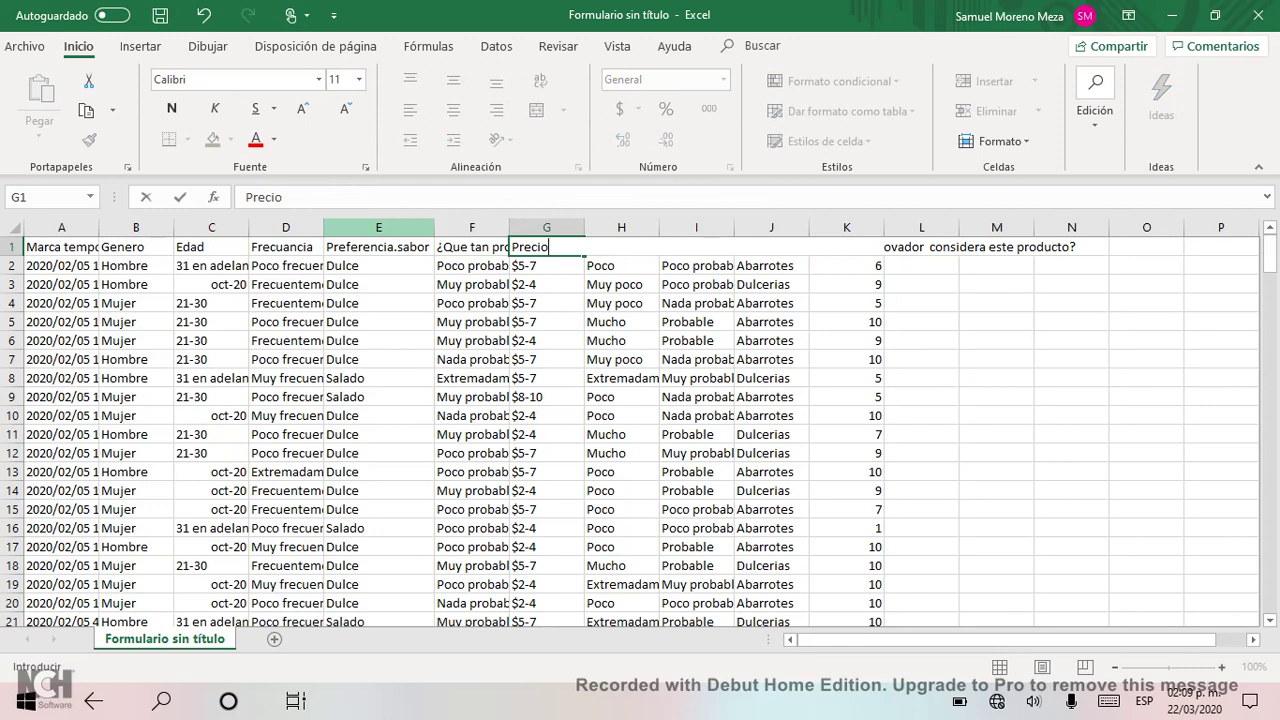
pyautogui.write('.mercad')
pyautogui.press('BackSpace')
pyautogui.press('BackSpace')
pyautogui.press('BackSpace')
pyautogui.press('BackSpace')
pyautogui.press('BackSpace')
pyautogui.press('BackSpace')
pyautogui.press('BackSpace')
pyautogui.press('Return')
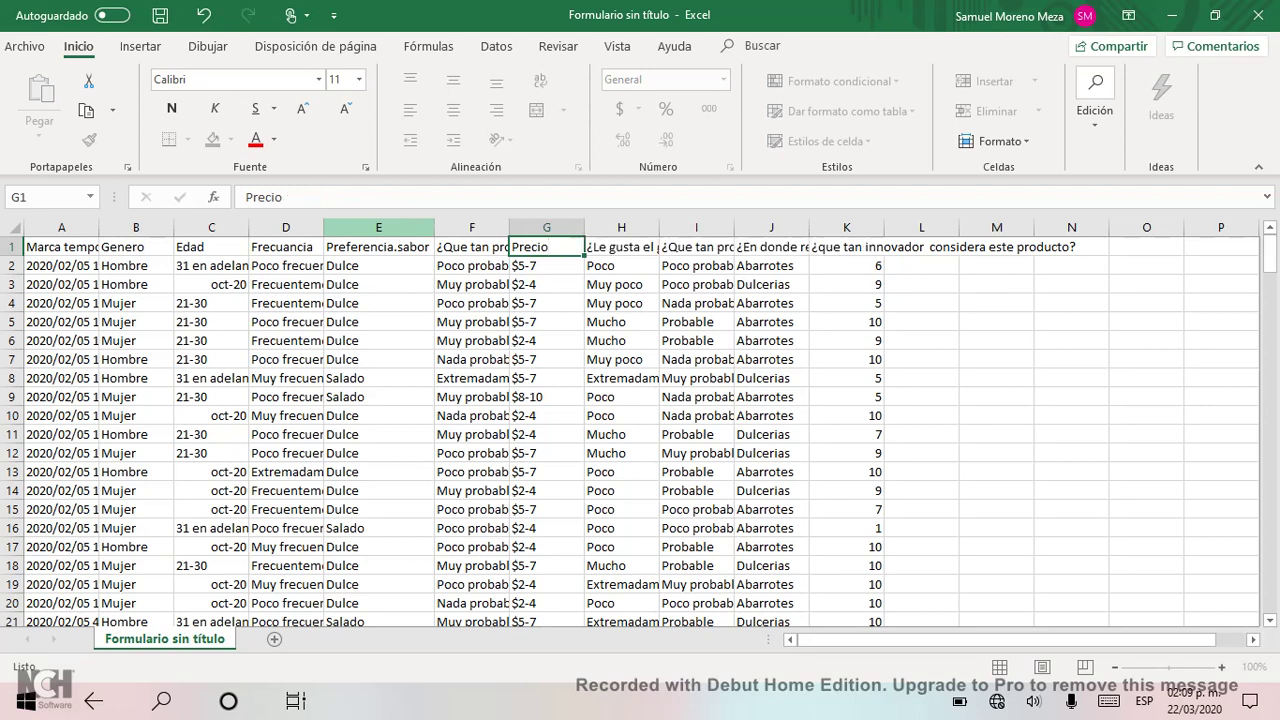
# Save the survey workbook with its shortened column headers
pyautogui.press('Up')
pyautogui.press('Right')
pyautogui.press('Right')
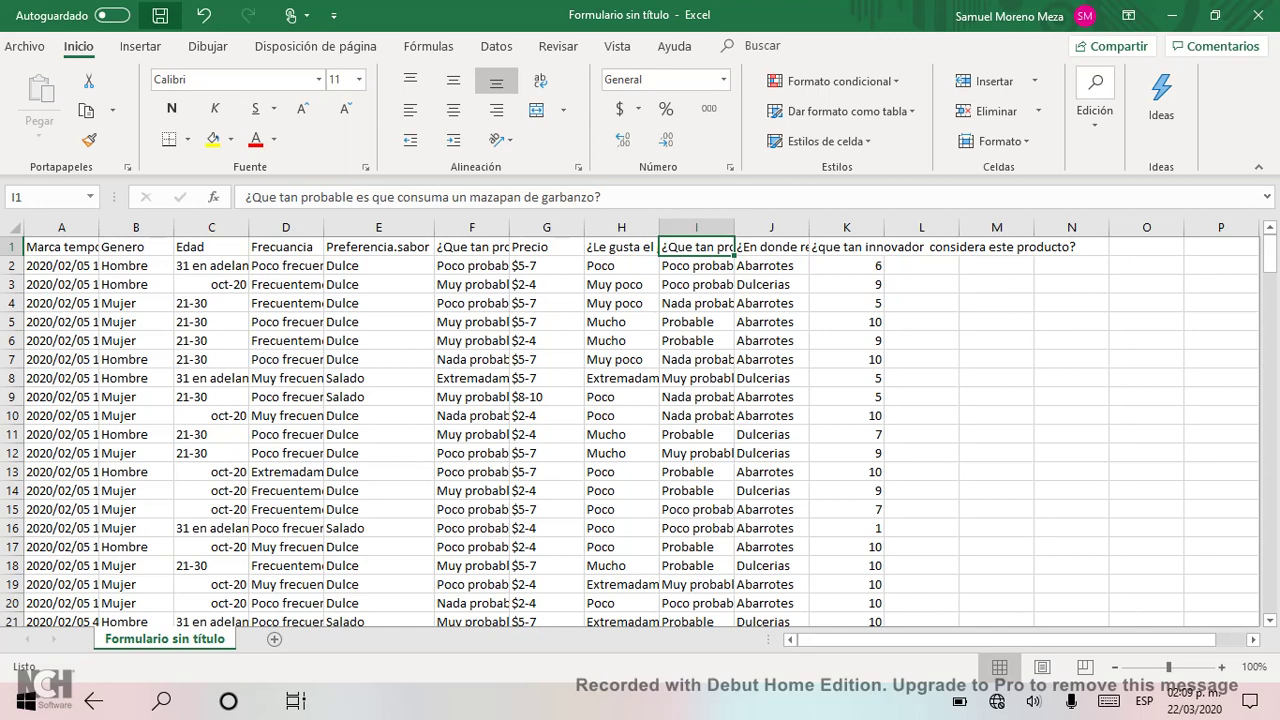
pyautogui.click(160, 15)
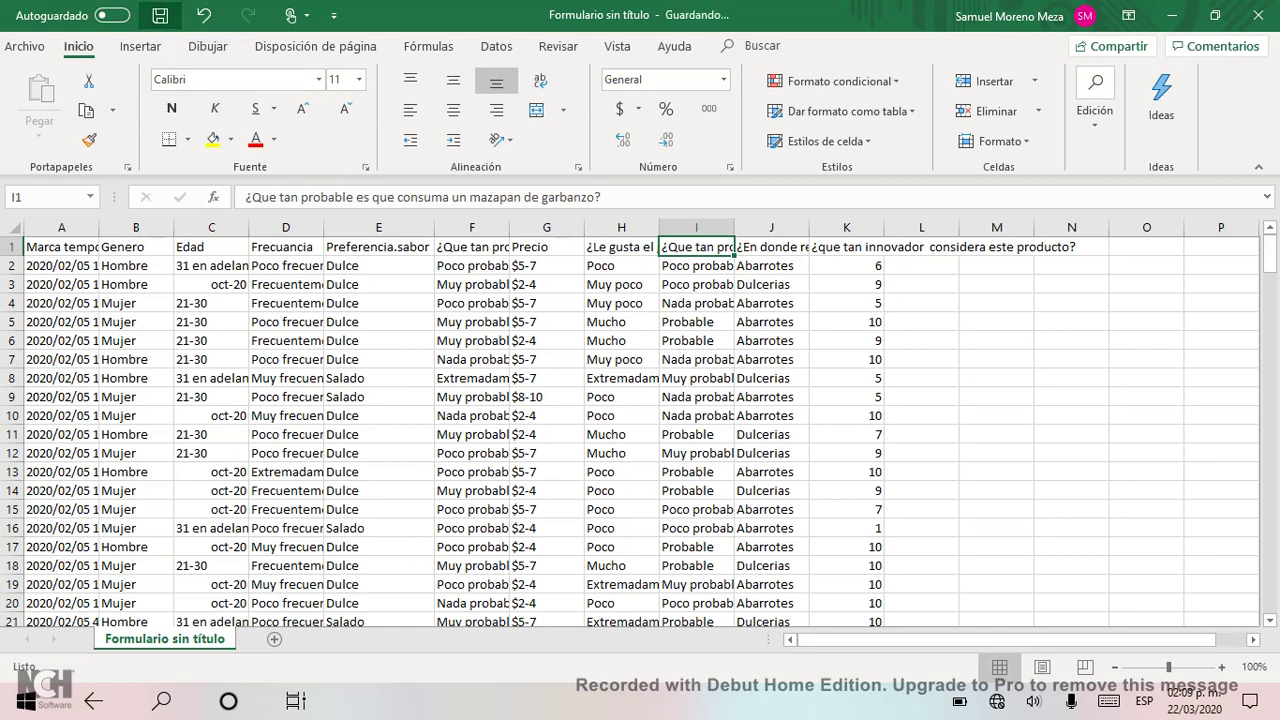
# Switch to JASP, start a Descriptive Statistics analysis and briefly check the data table
pyautogui.hotkey('alt', 'Tab')
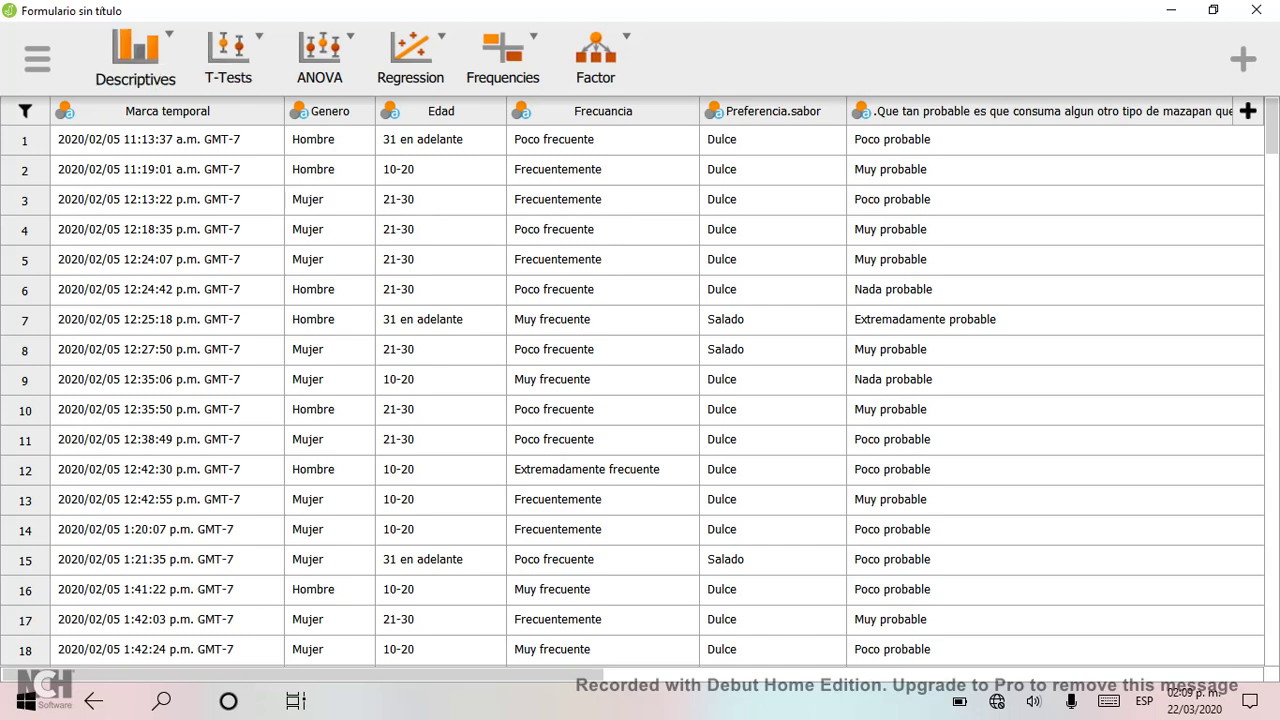
pyautogui.click(135, 60)
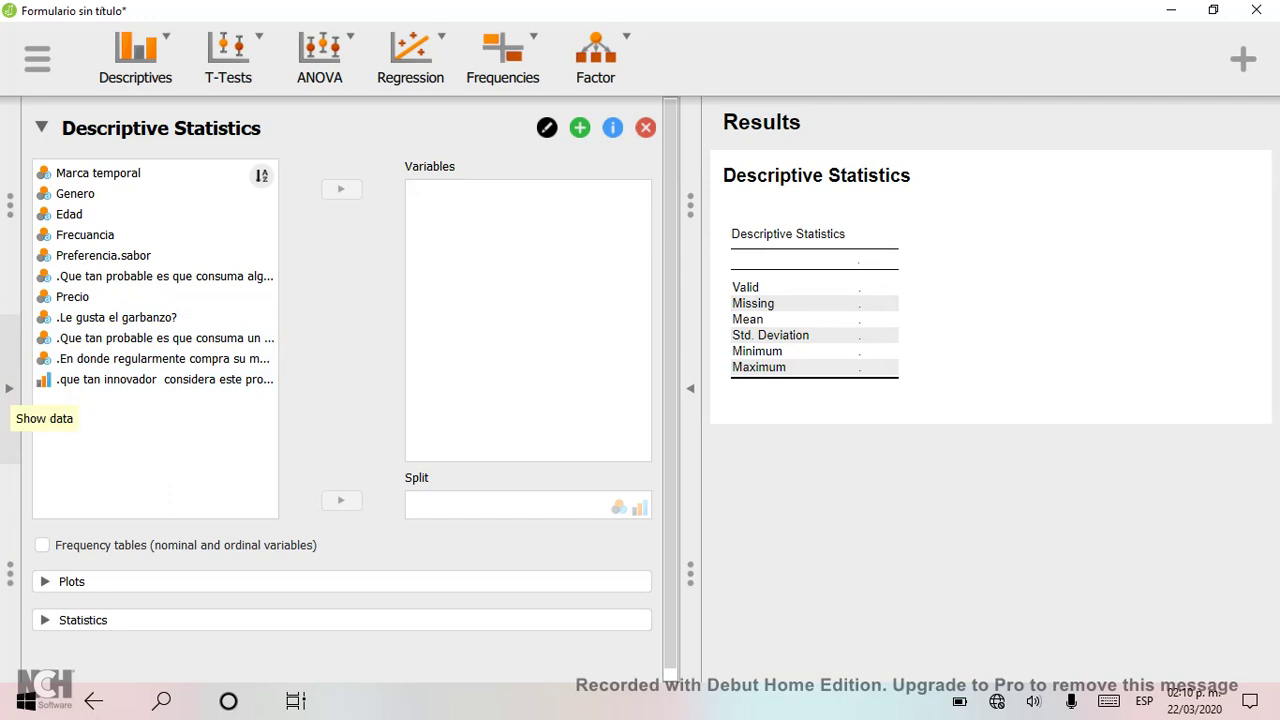
pyautogui.click(9, 388)
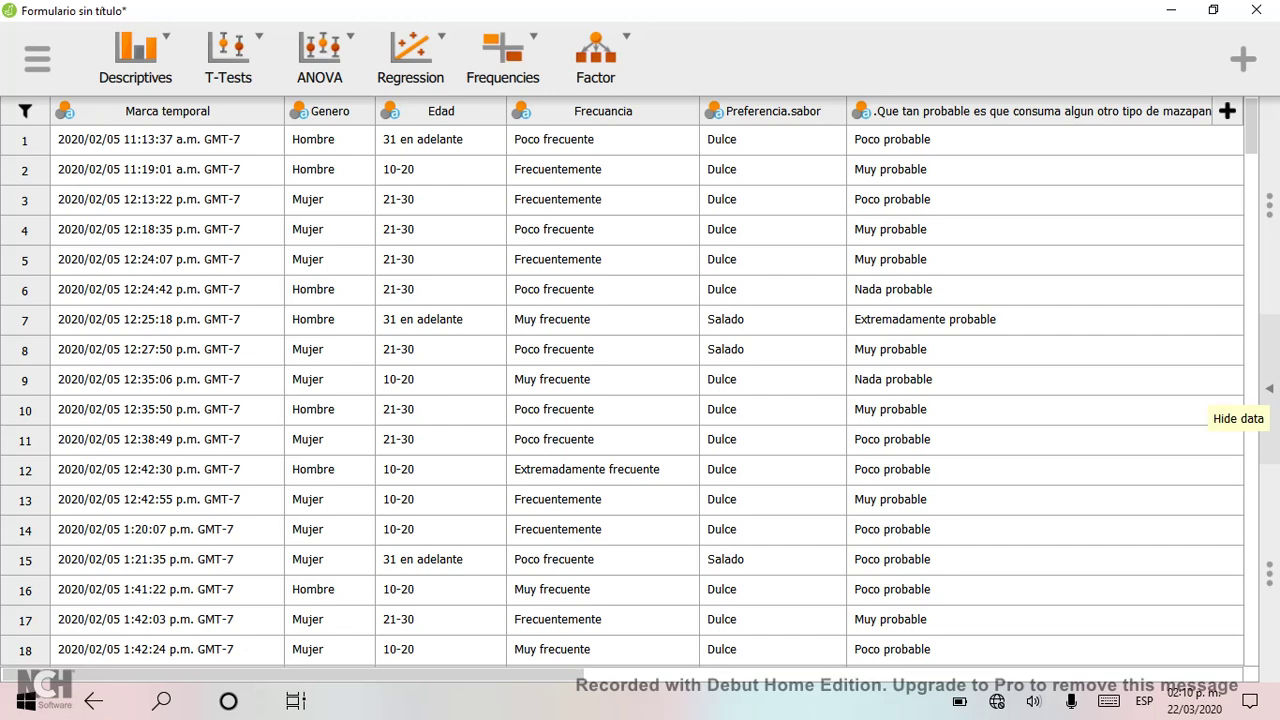
pyautogui.click(1268, 388)
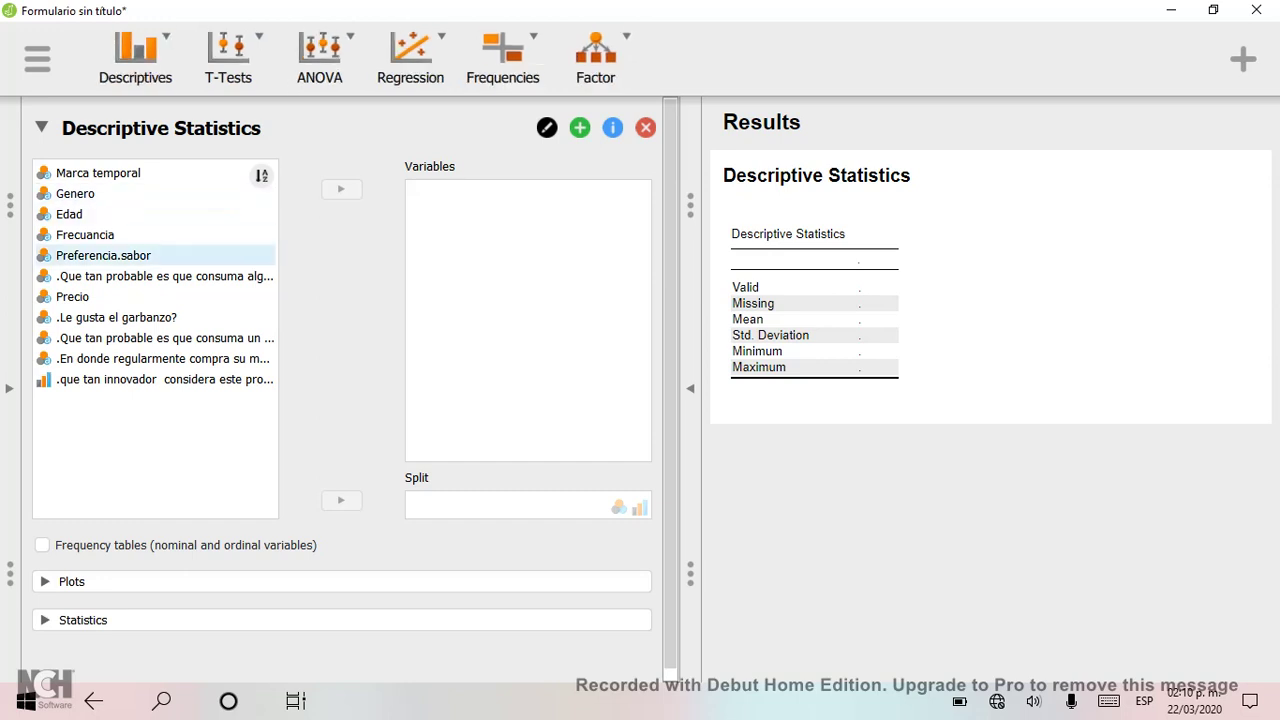
# Add Frecuancia to the variables of the Descriptive Statistics analysis
pyautogui.click(100, 214)
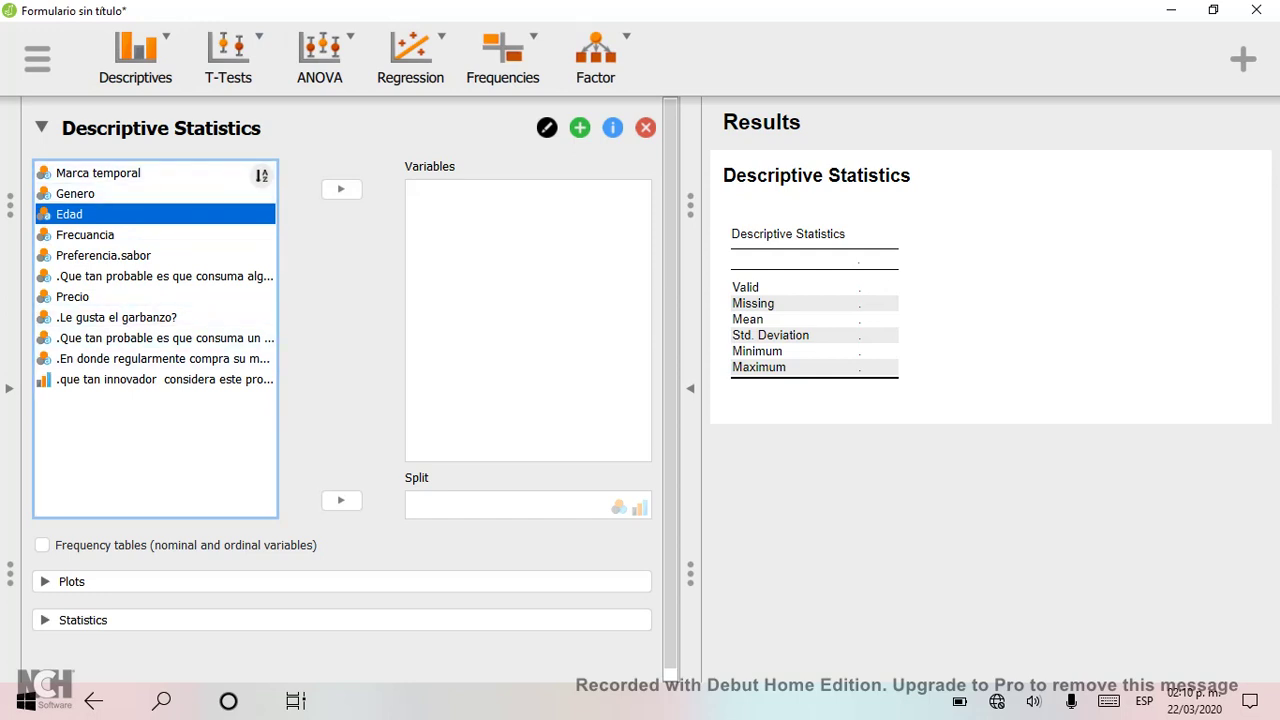
pyautogui.click(100, 173)
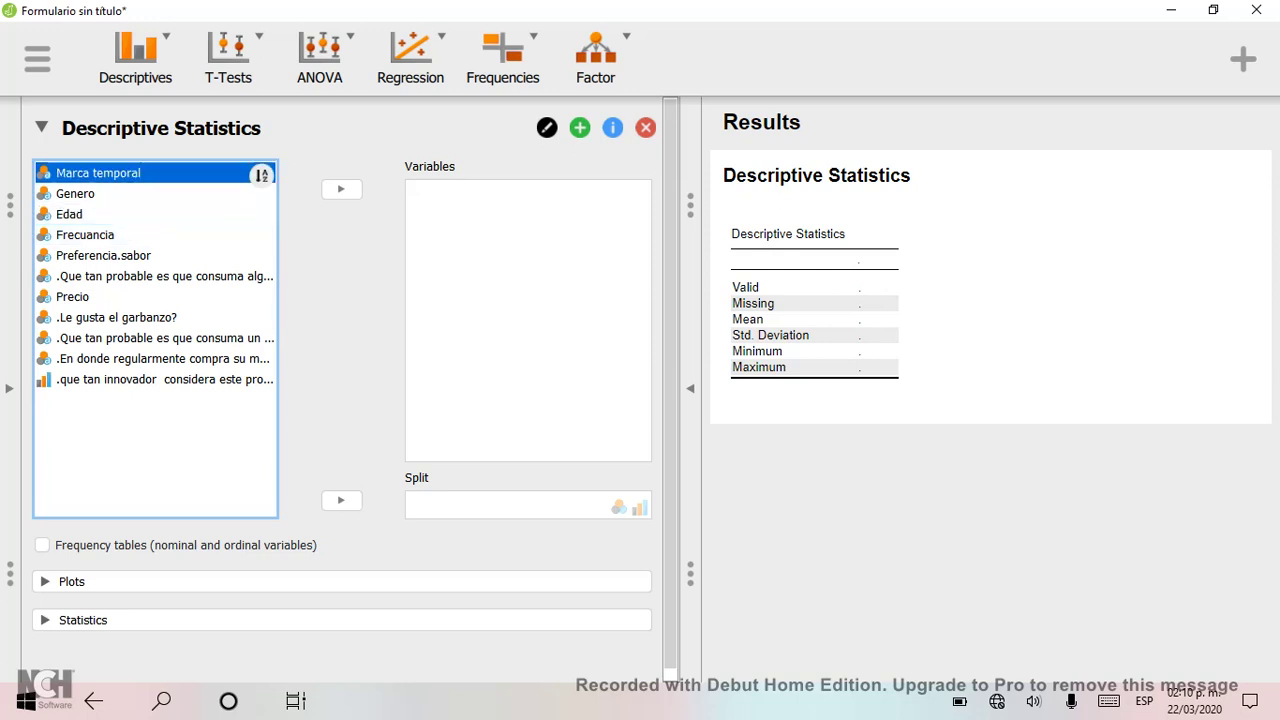
pyautogui.click(90, 193)
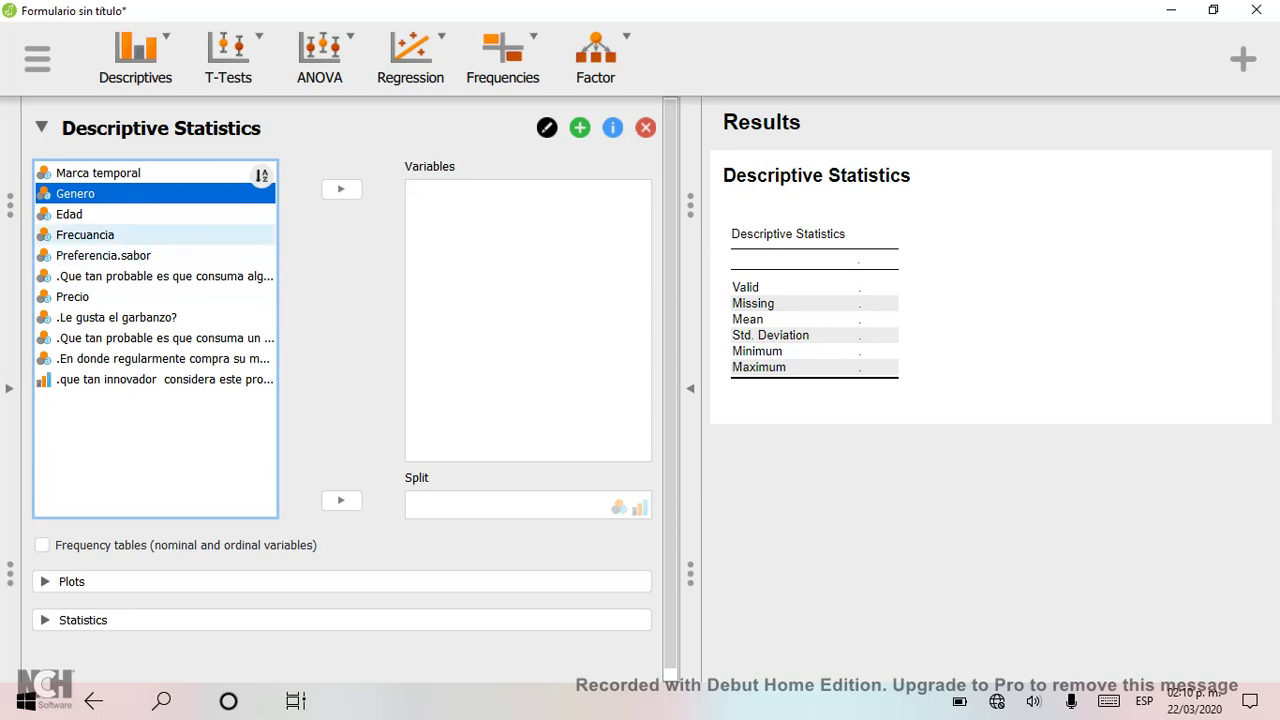
pyautogui.click(85, 234)
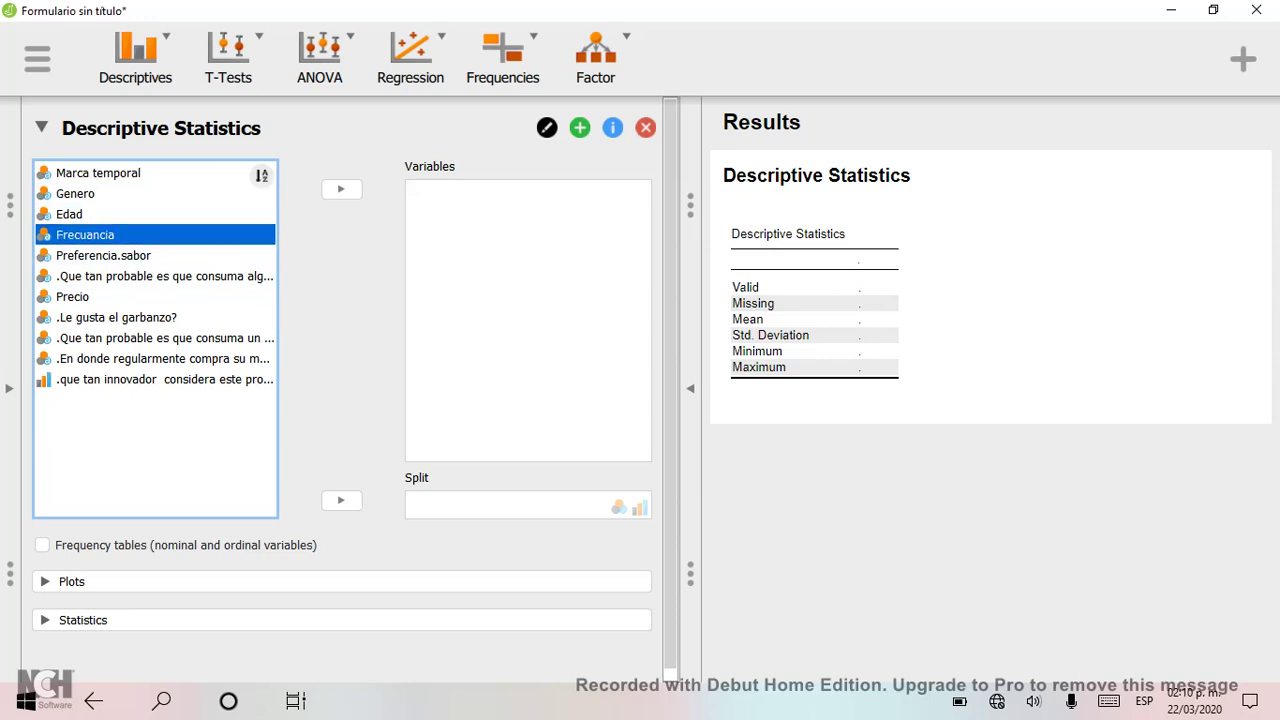
pyautogui.click(341, 189)
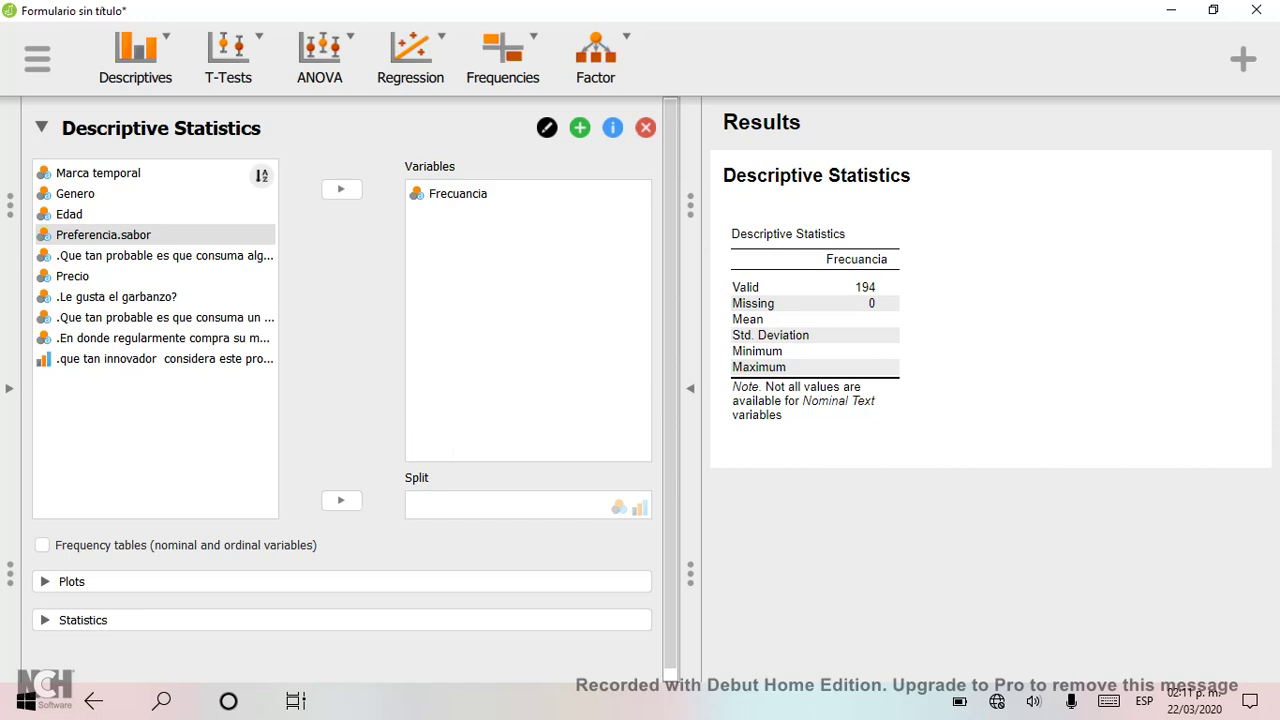
# Turn on frequency tables for nominal and ordinal variables and review all columns of the Frecuancia table
pyautogui.click(41, 545)
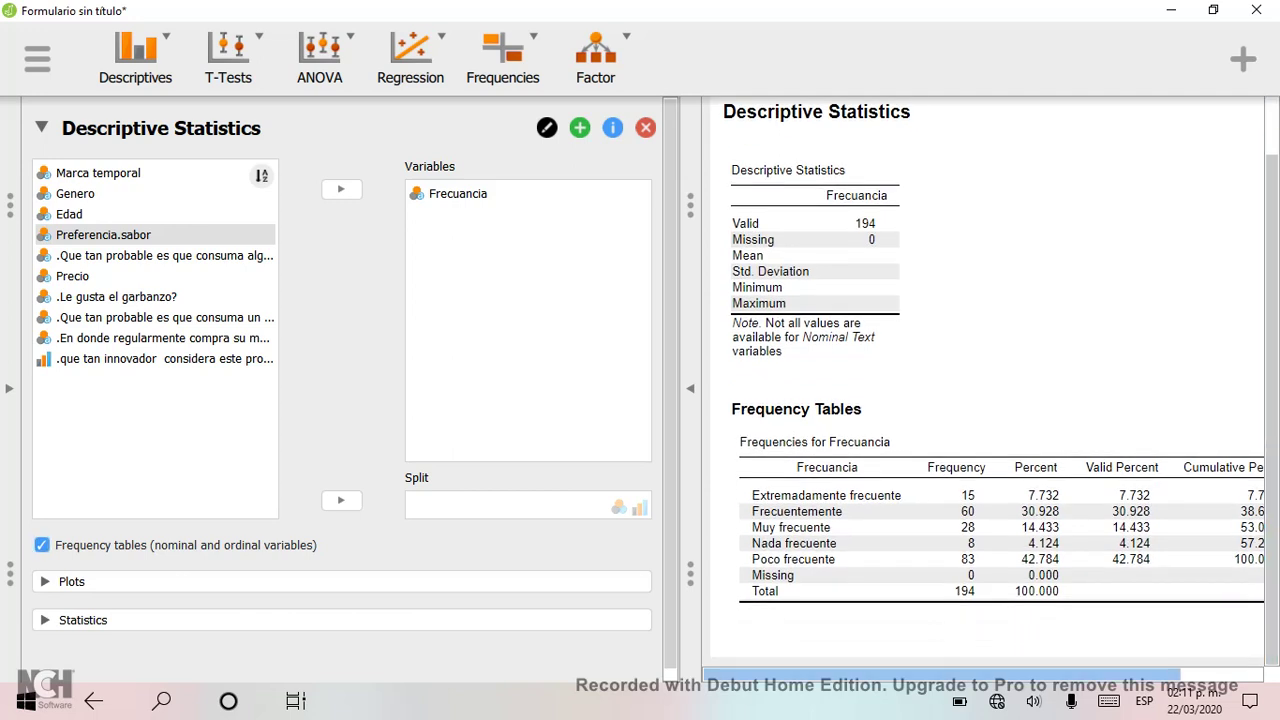
pyautogui.hscroll(2, 985, 390)
pyautogui.hscroll(-2, 985, 390)
pyautogui.moveTo(942, 674); pyautogui.dragTo(953, 674)
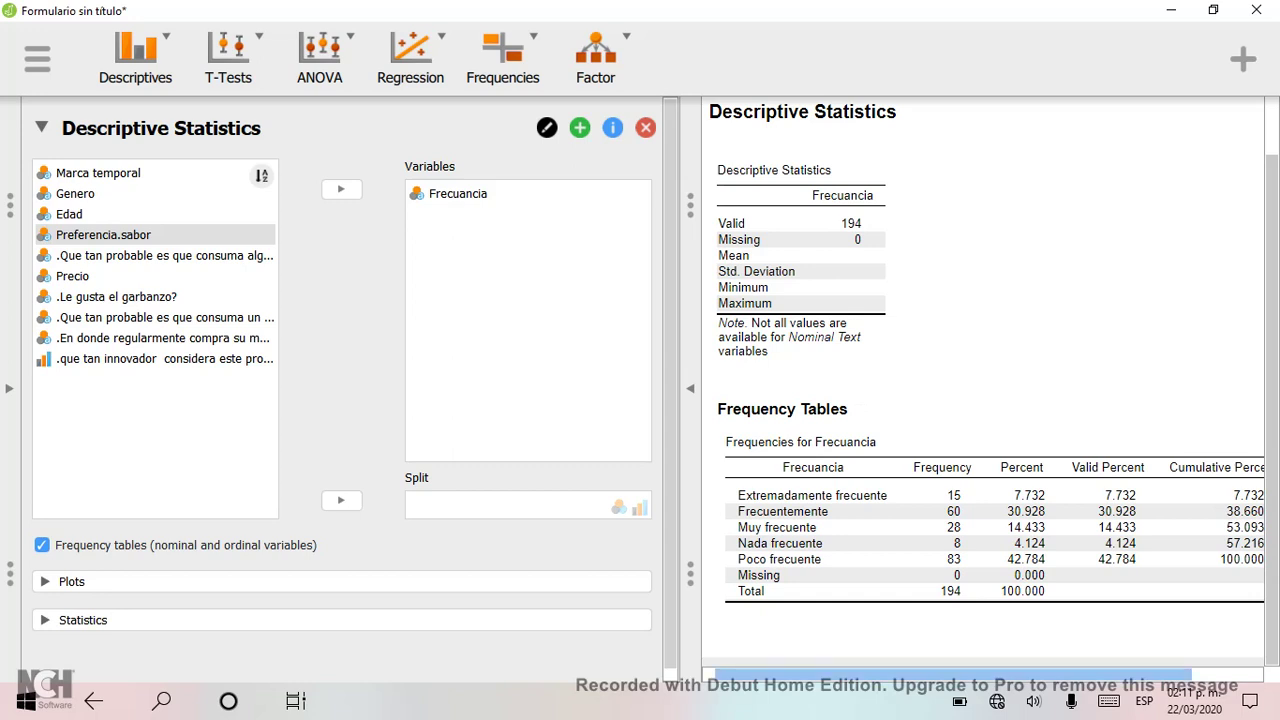
pyautogui.hscroll(2, 982, 390)
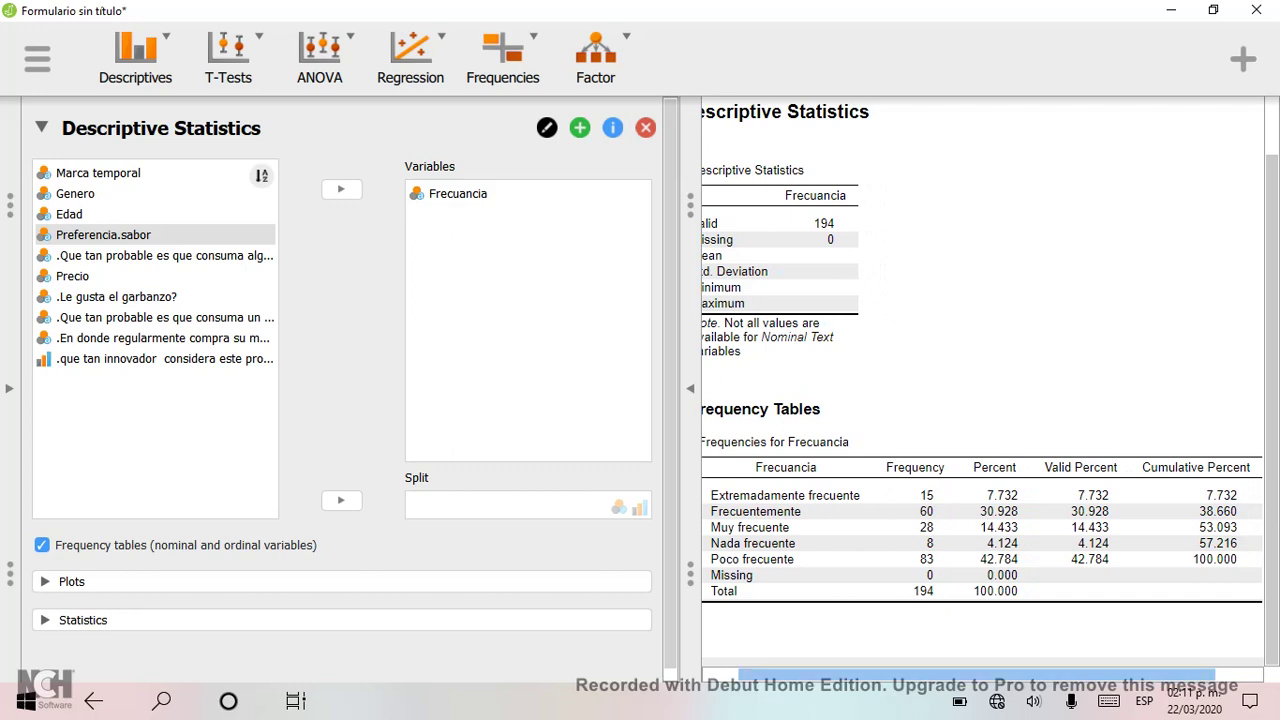
pyautogui.hscroll(-3, 976, 675)
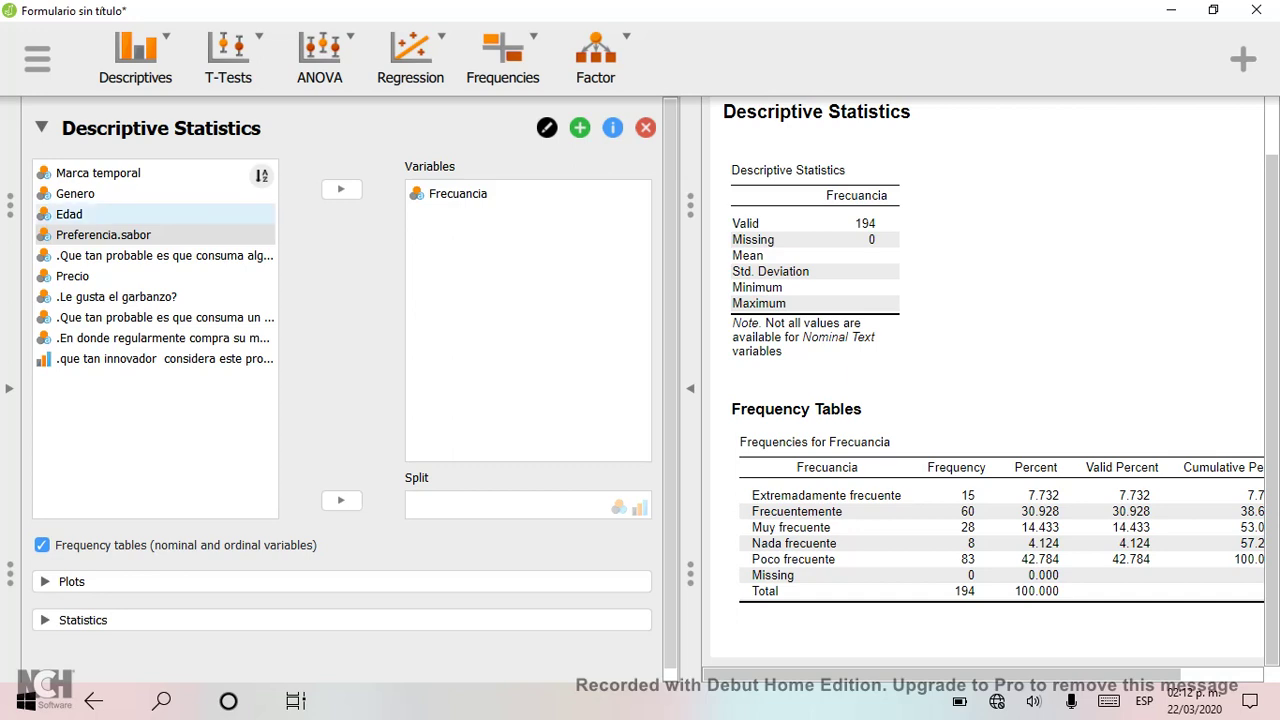
# Split the descriptive analysis of Frecuancia by Edad
pyautogui.click(69, 214)
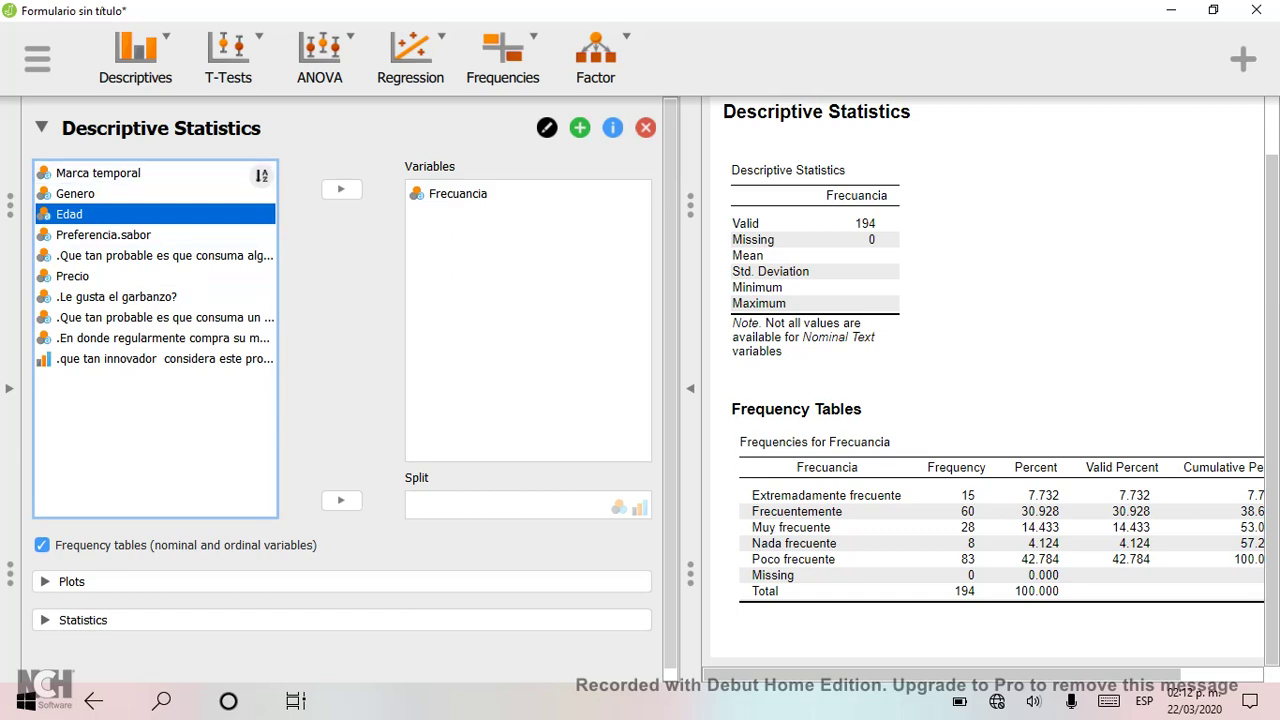
pyautogui.click(341, 500)
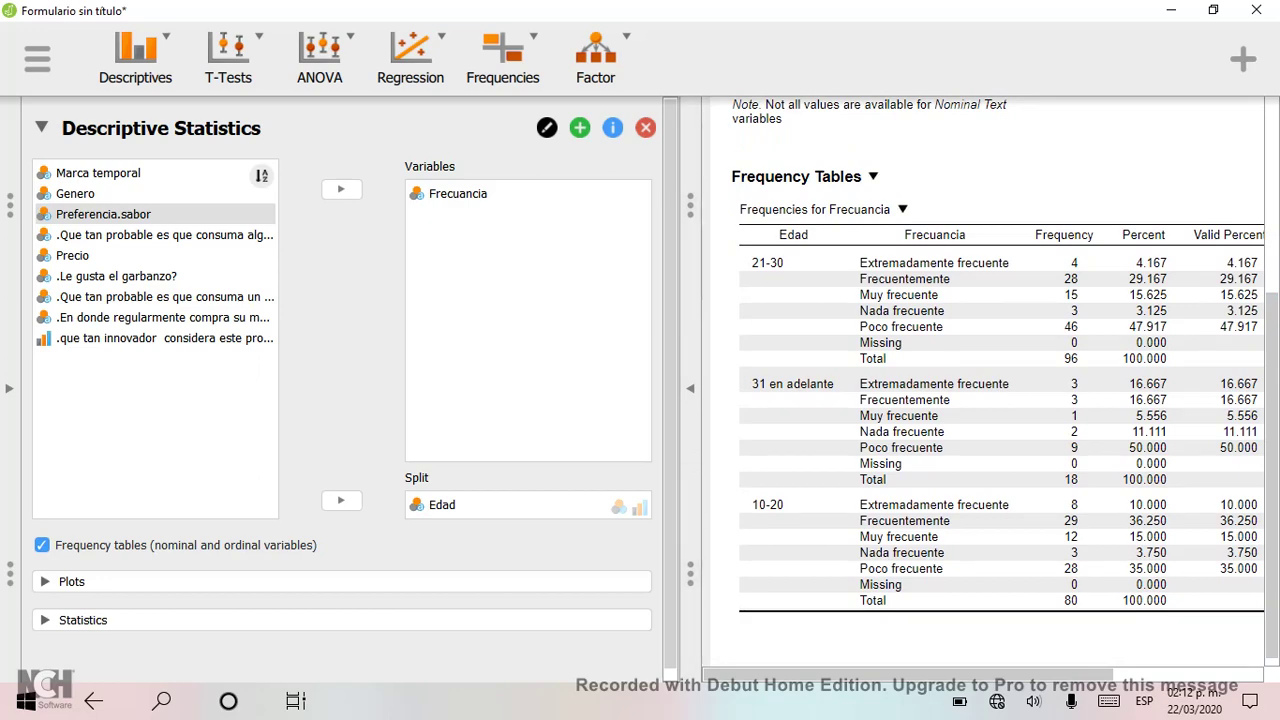
pyautogui.scroll(1, 1000, 380)
pyautogui.scroll(-1, 1000, 380)
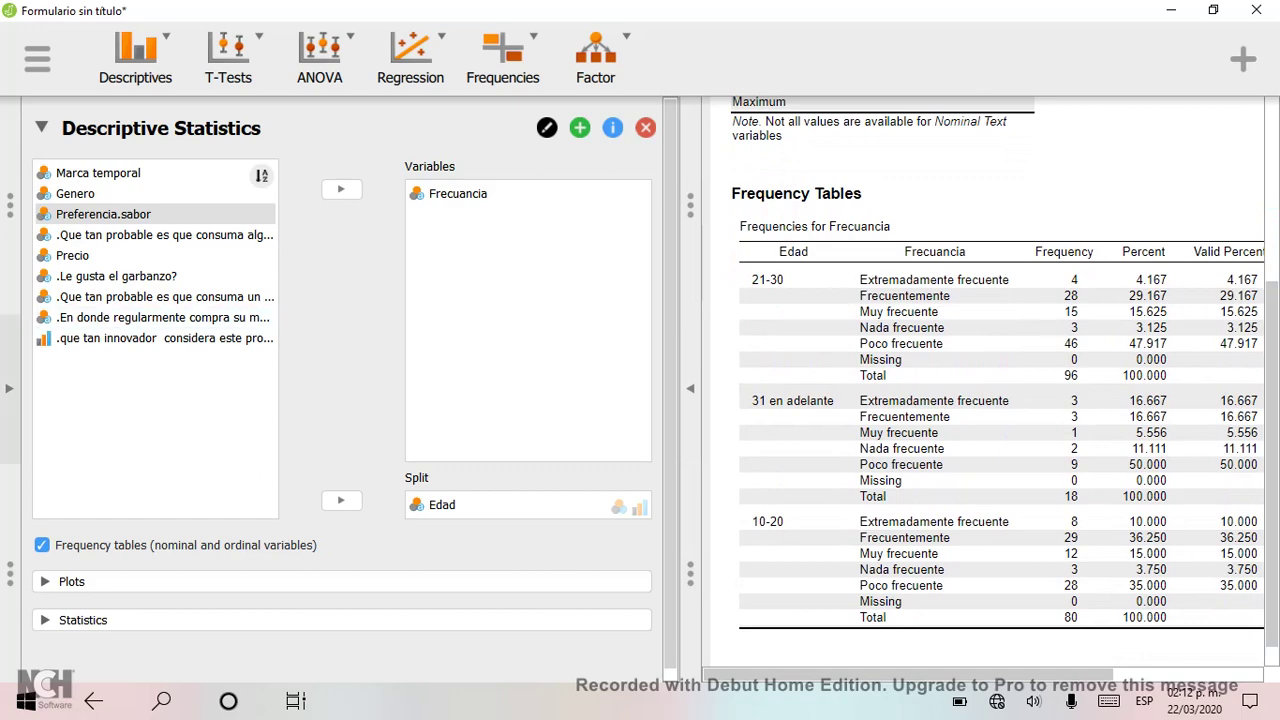
# Reorder the Edad labels in the data table so that 10-20 comes first, before 21-30
pyautogui.click(9, 388)
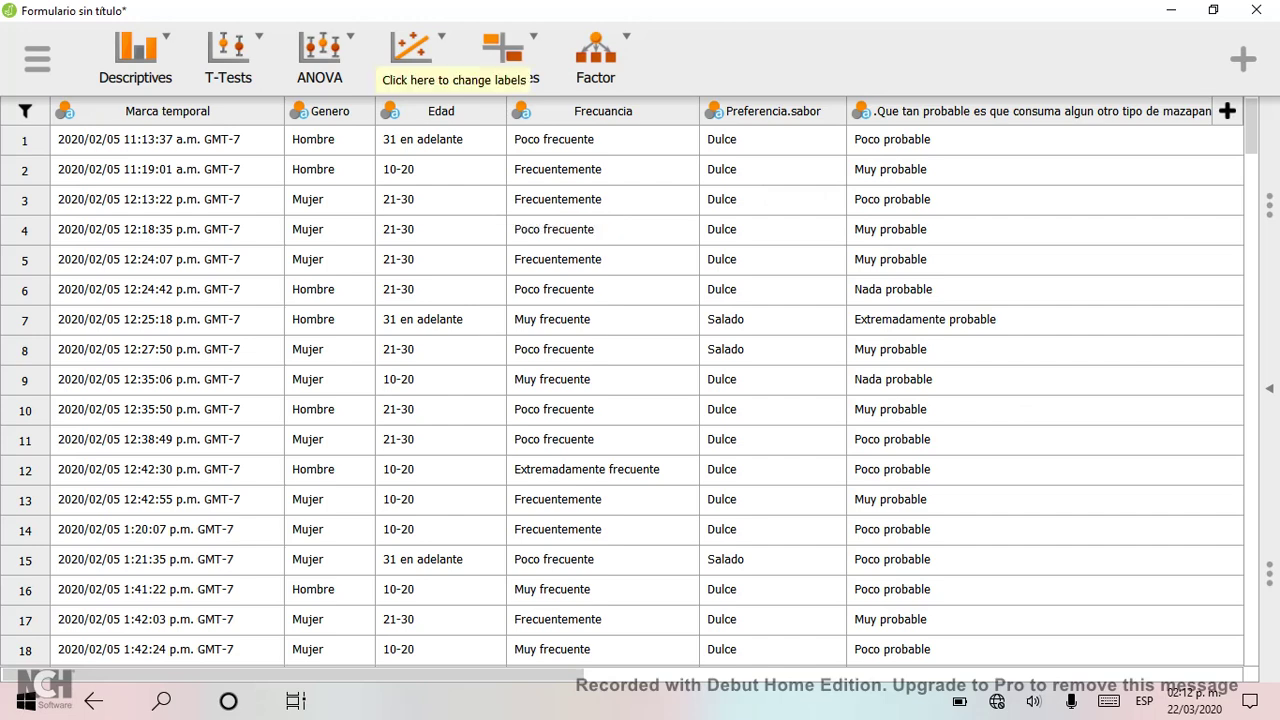
pyautogui.click(390, 112)
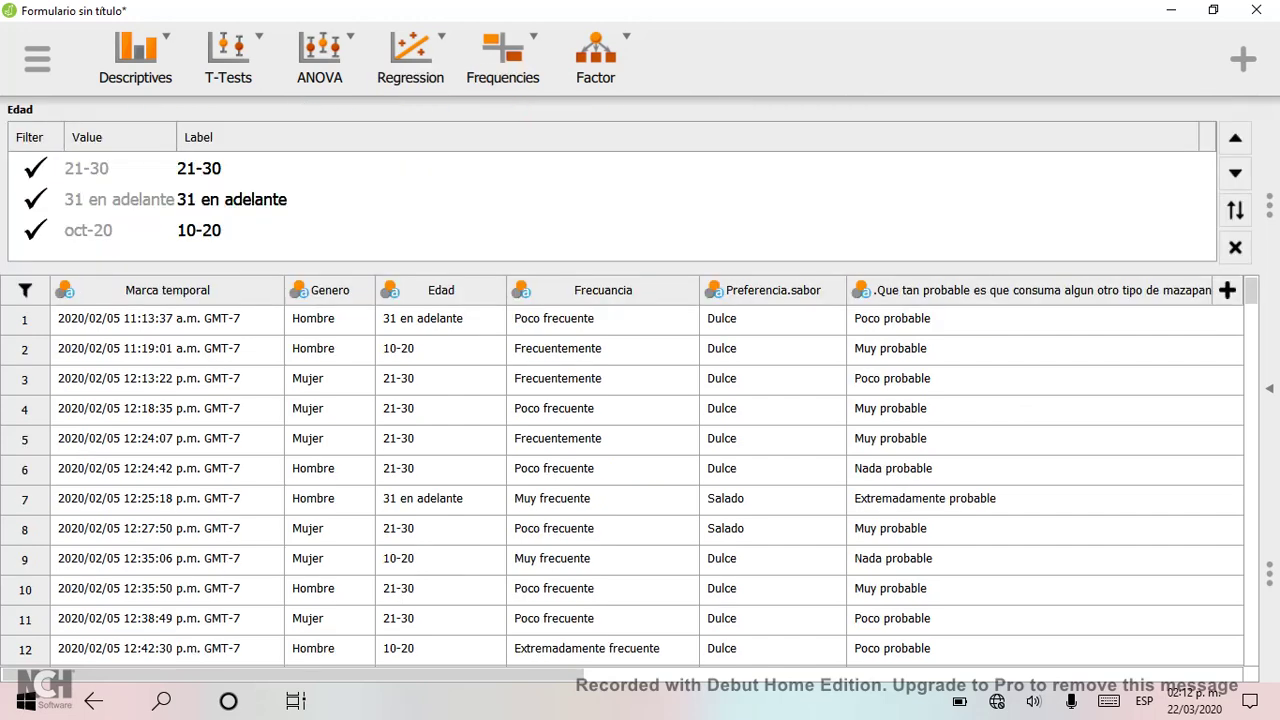
pyautogui.click(222, 230)
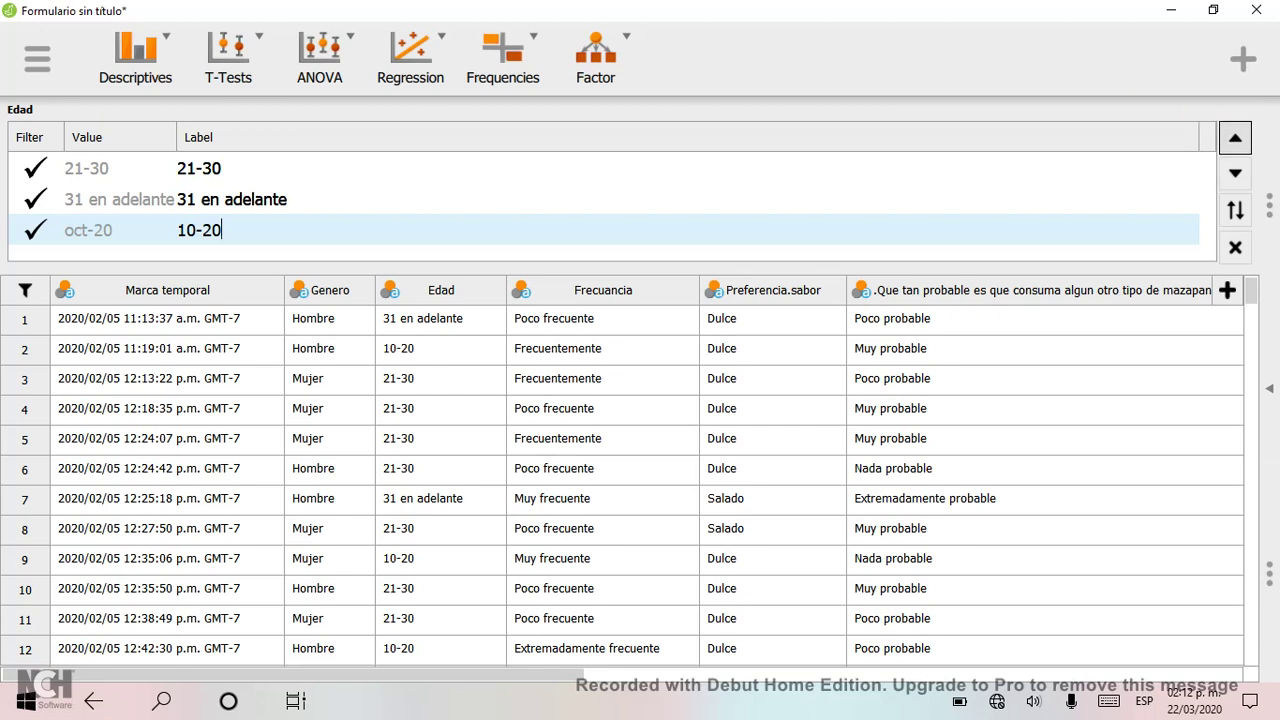
pyautogui.click(1235, 137)
pyautogui.click(1235, 137)
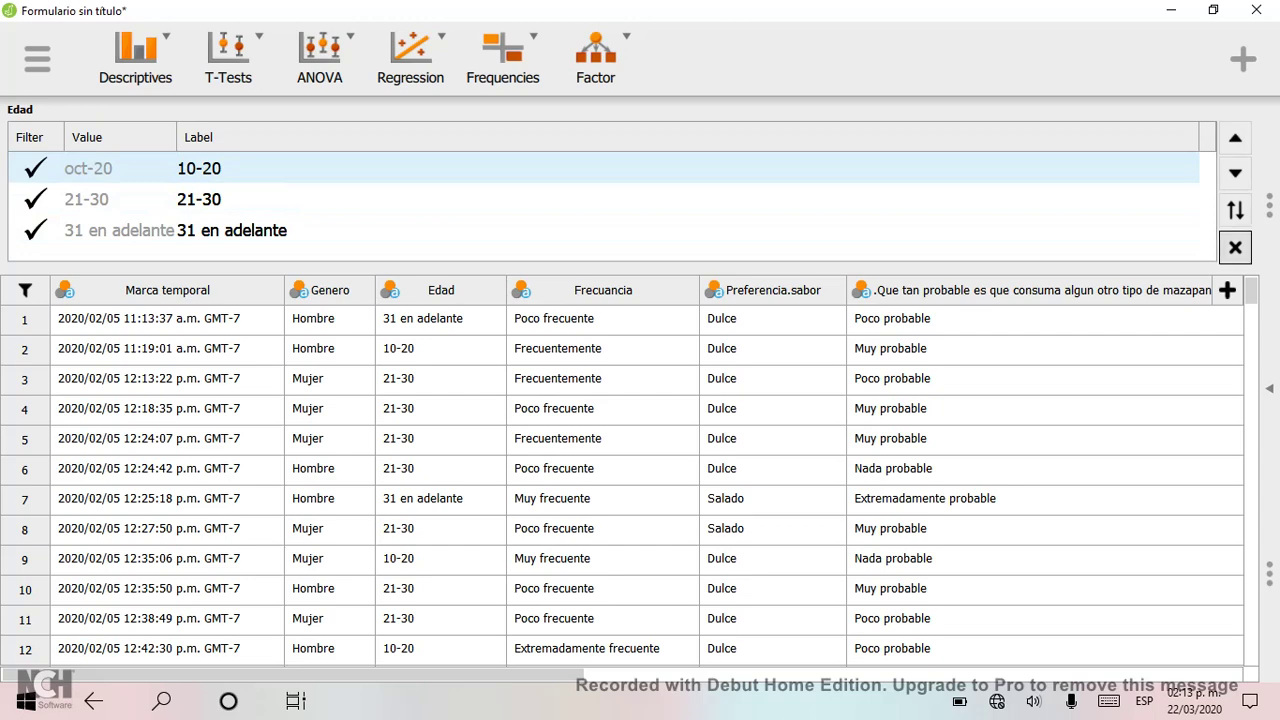
pyautogui.click(1235, 247)
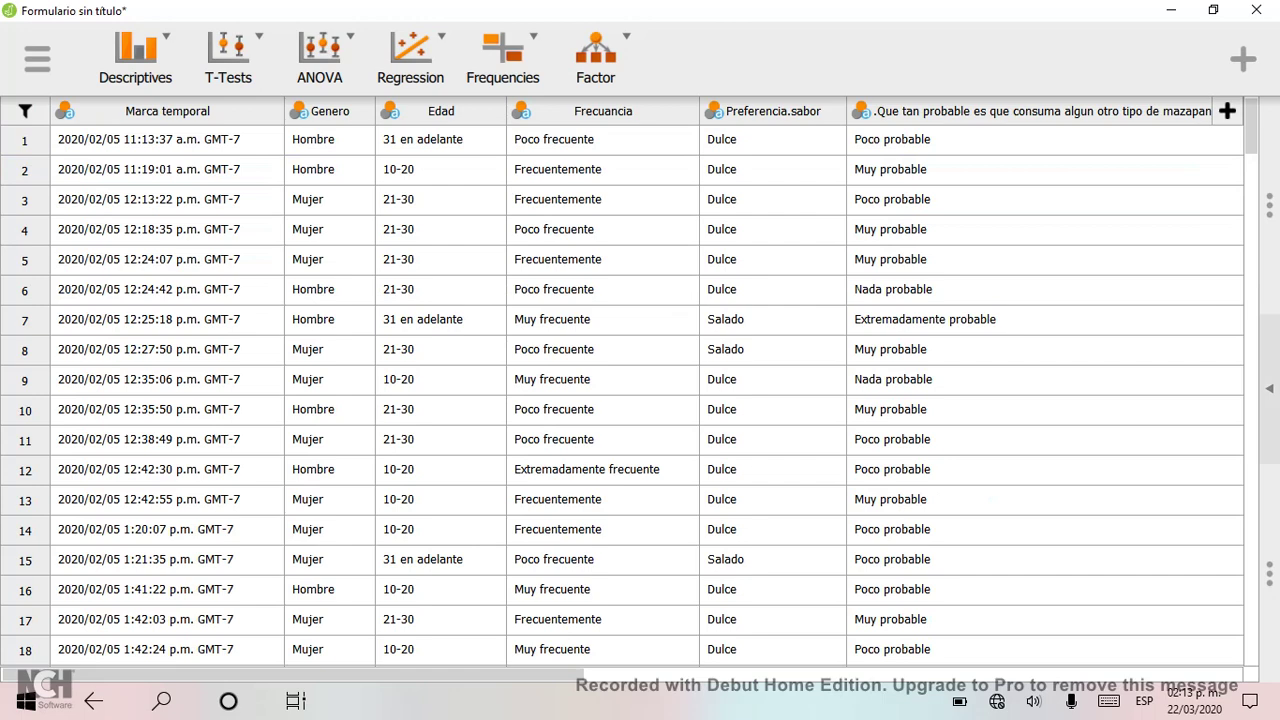
# Return to the descriptive analysis and examine the Frecuancia frequency table for each Edad group
pyautogui.click(1269, 388)
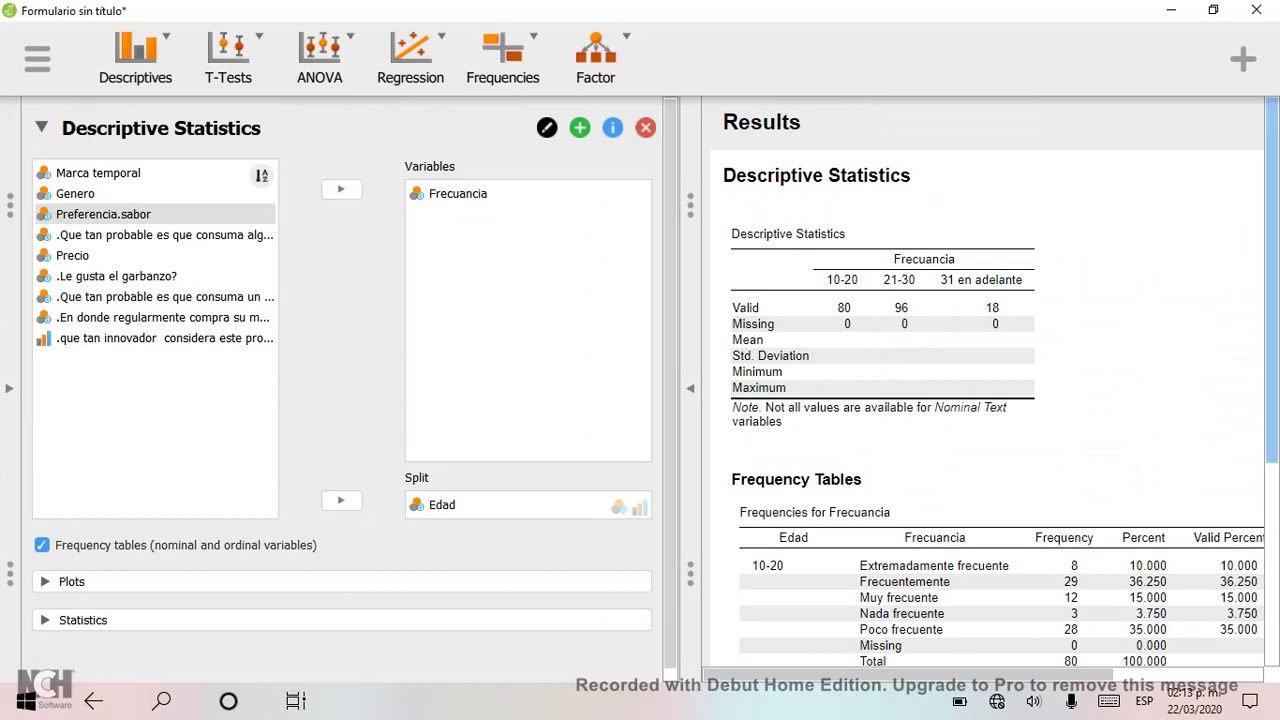
pyautogui.scroll(-3, 985, 400)
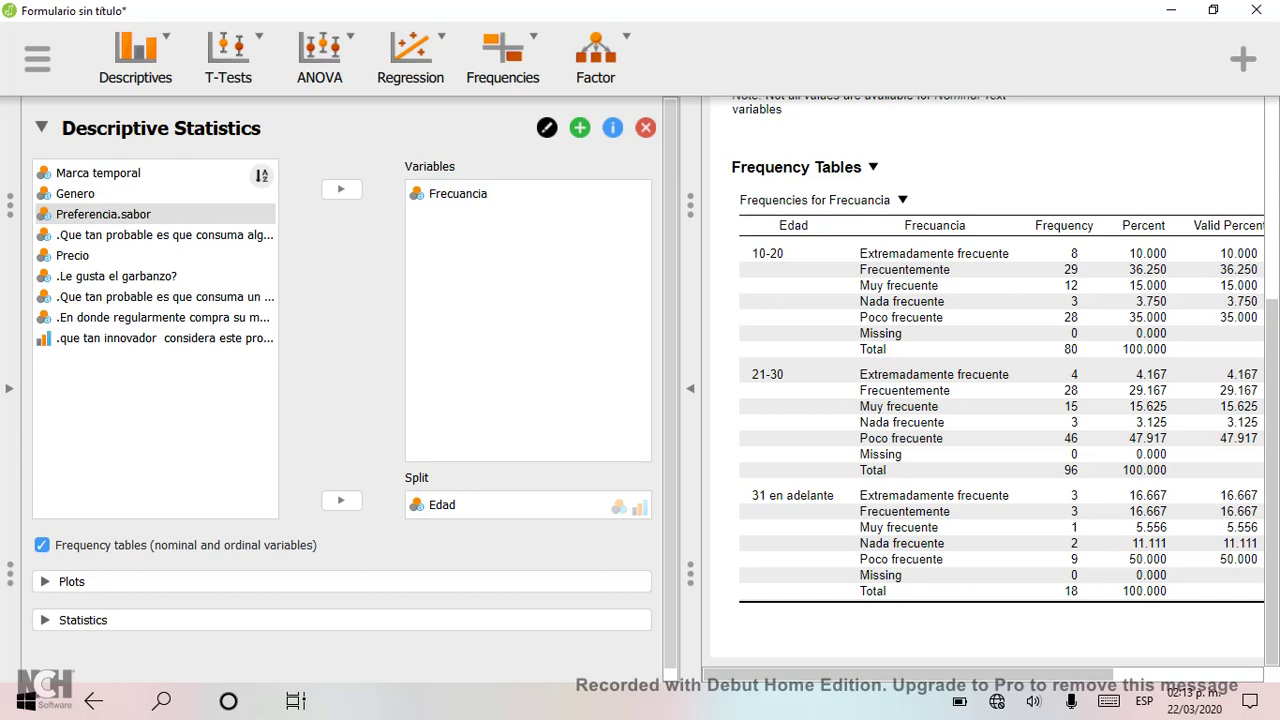
pyautogui.hscroll(3, 985, 400)
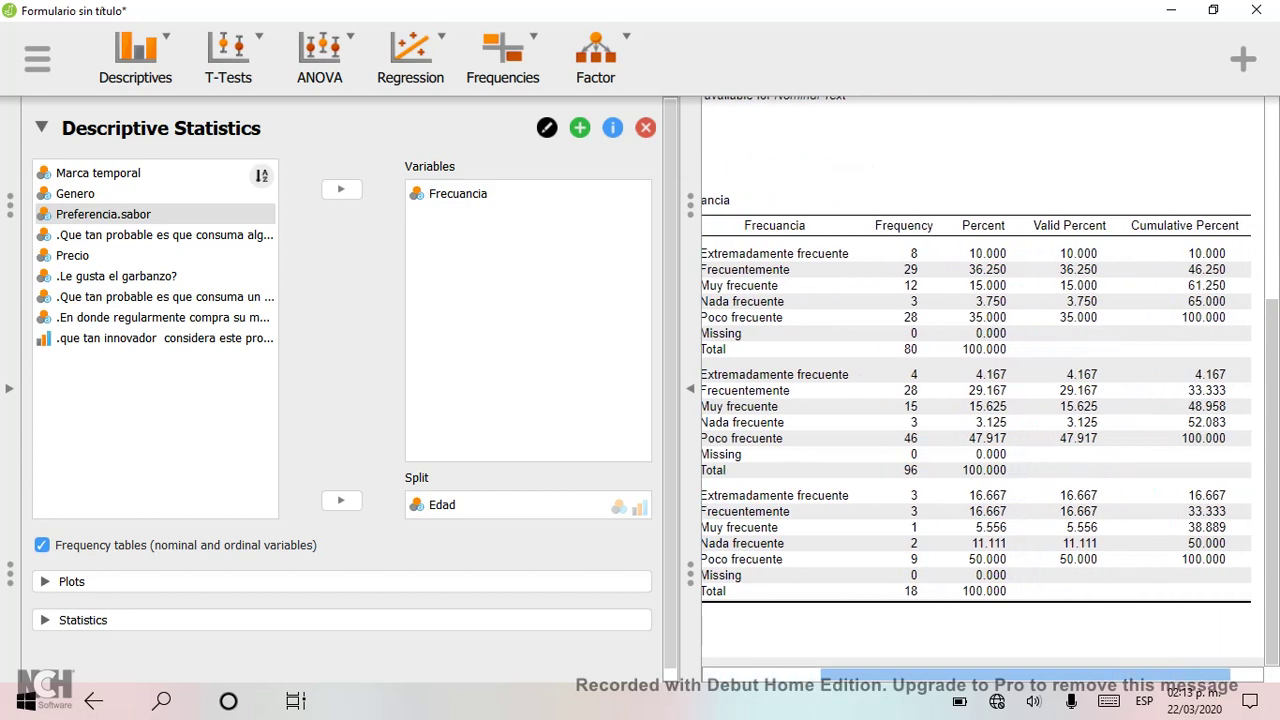
pyautogui.hscroll(-3, 985, 400)
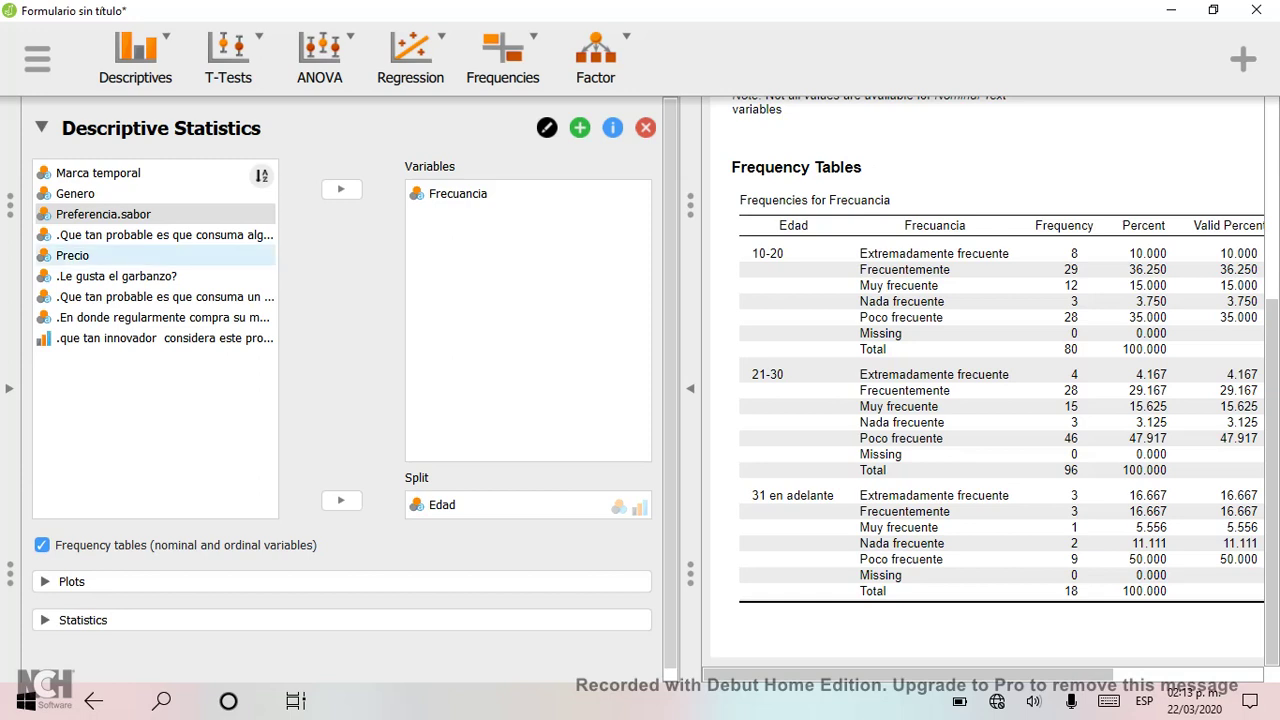
# Replace Frecuancia with .Le gusta el garbanzo? as the analysed variable in the descriptive statistics
pyautogui.click(458, 193)
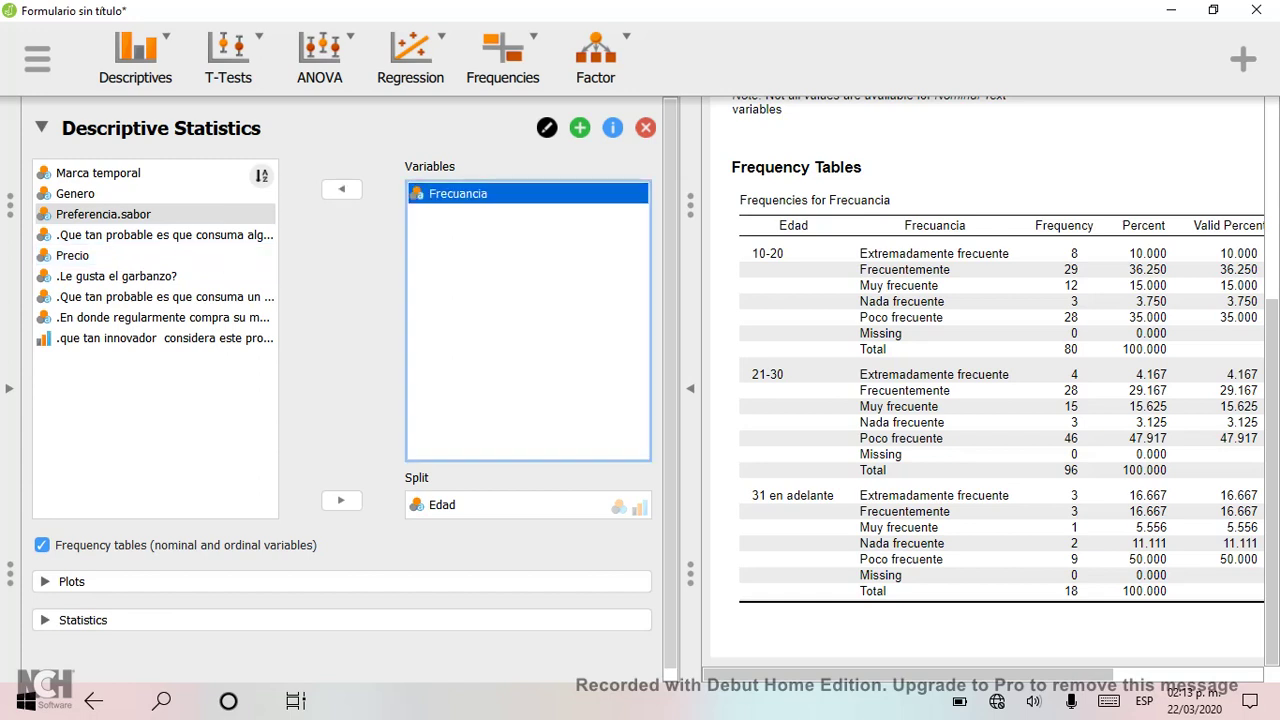
pyautogui.click(341, 189)
pyautogui.click(116, 296)
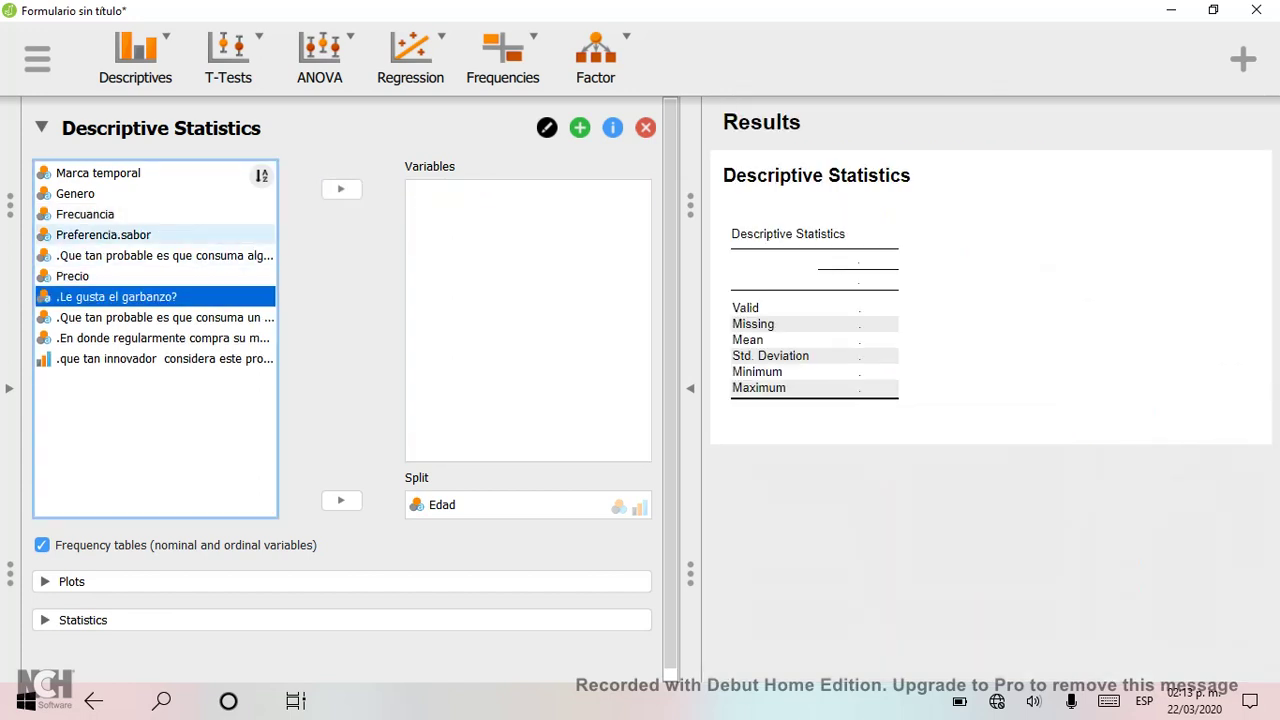
pyautogui.click(341, 189)
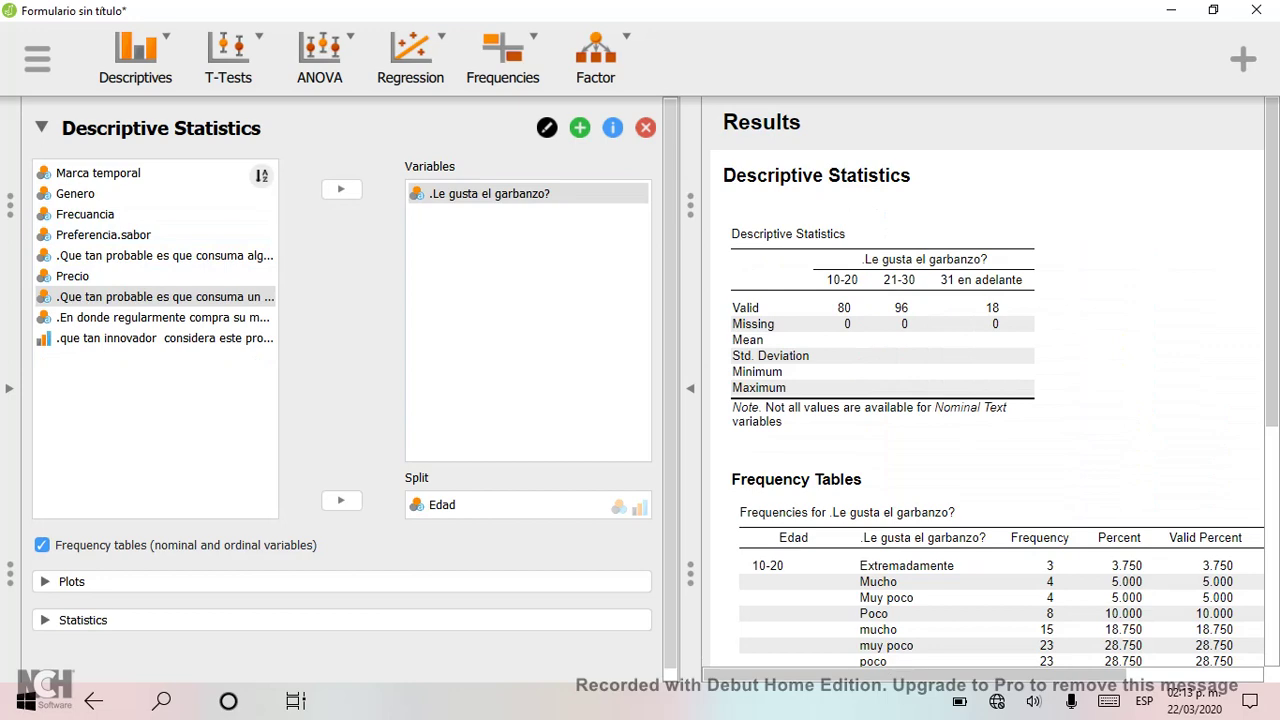
# Examine all rows and columns of the .Le gusta el garbanzo? frequency table for each Edad group
pyautogui.scroll(-5, 990, 380)
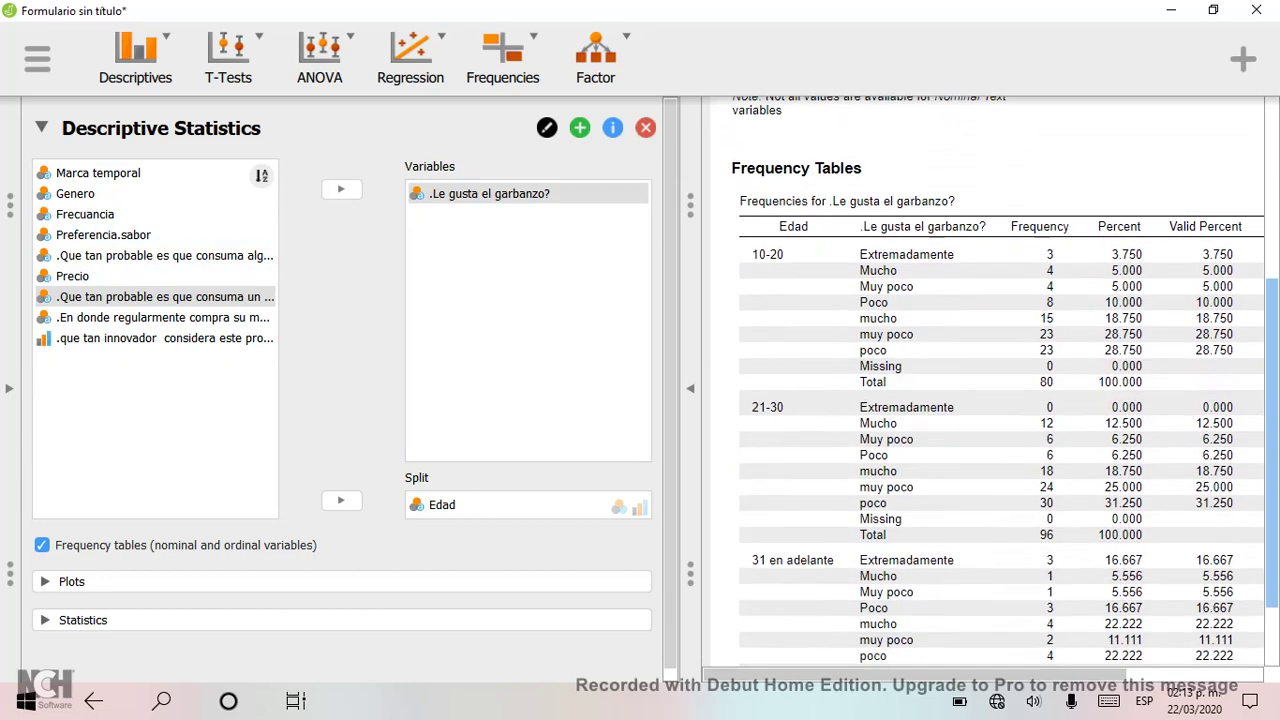
pyautogui.scroll(-1, 990, 380)
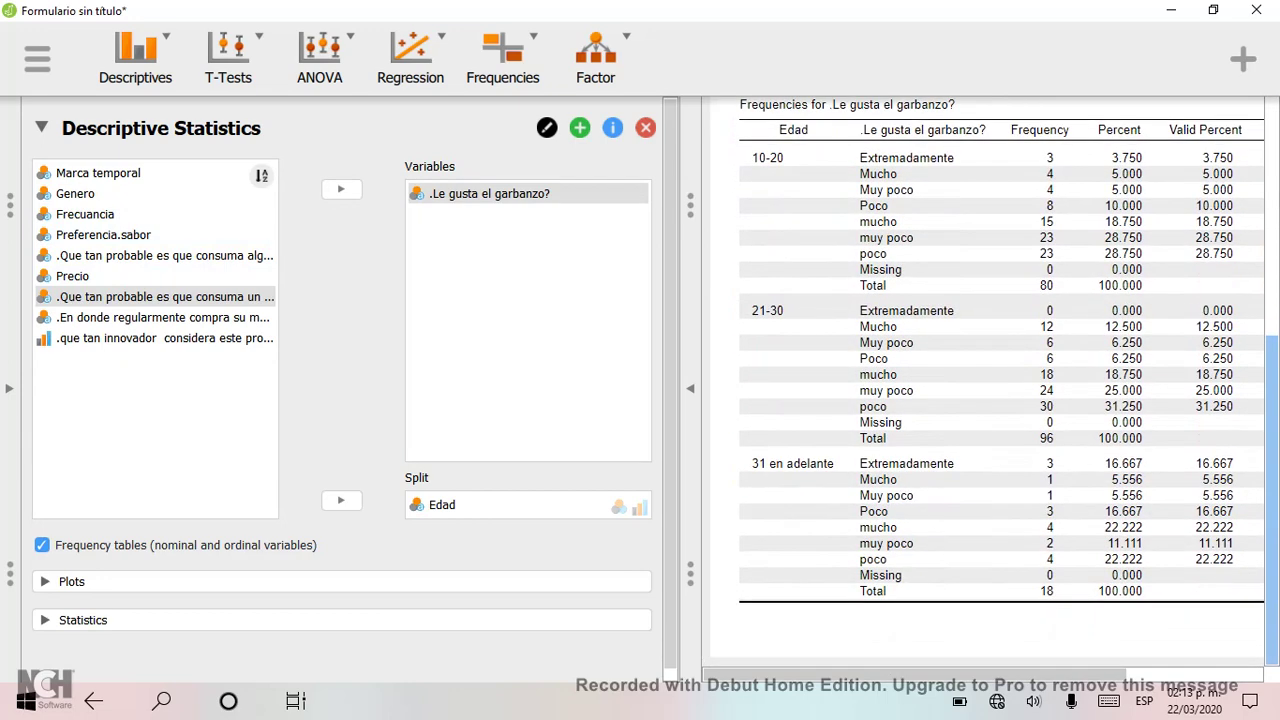
pyautogui.scroll(2, 990, 380)
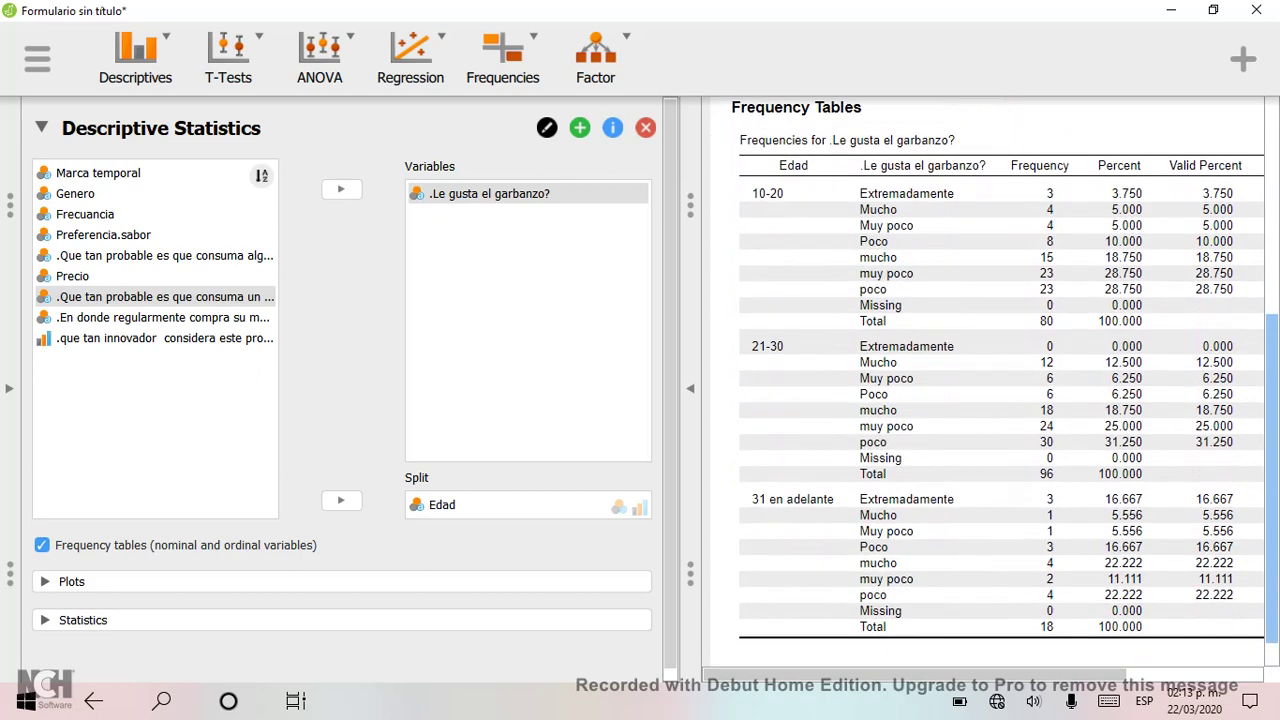
pyautogui.scroll(-1, 990, 380)
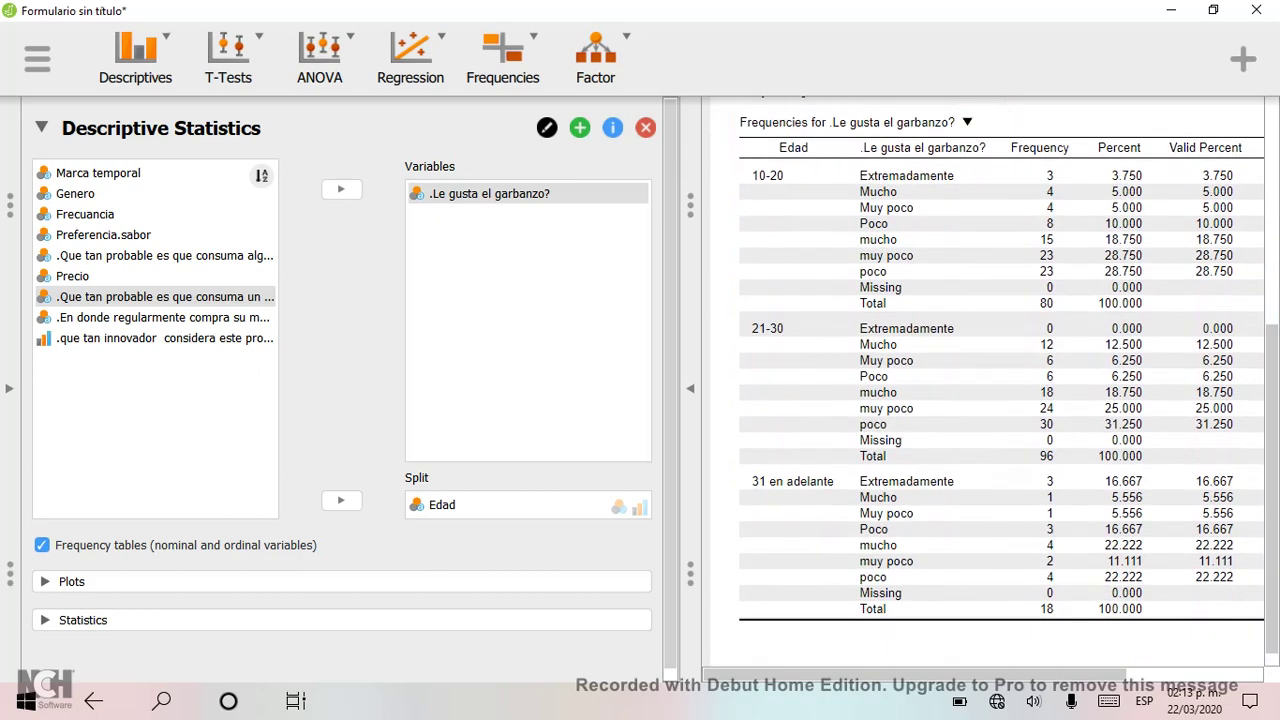
pyautogui.moveTo(915, 674); pyautogui.dragTo(1051, 674)
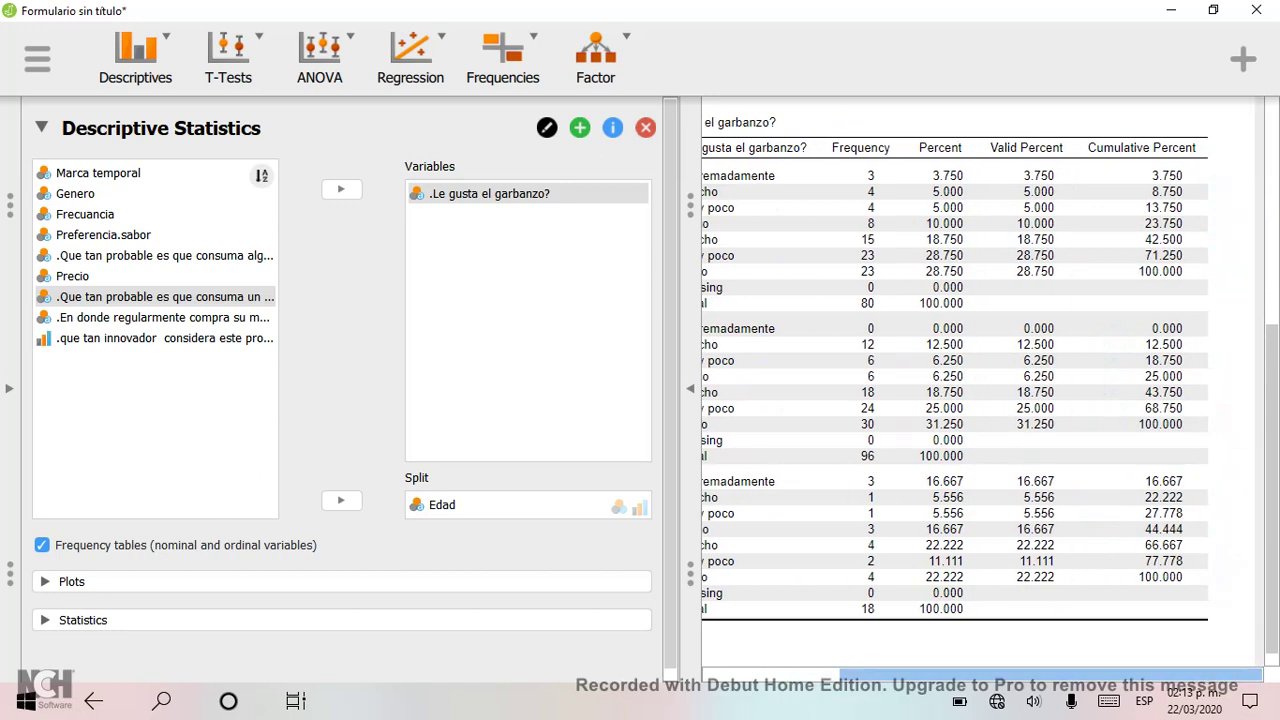
pyautogui.moveTo(1051, 674); pyautogui.dragTo(929, 674)
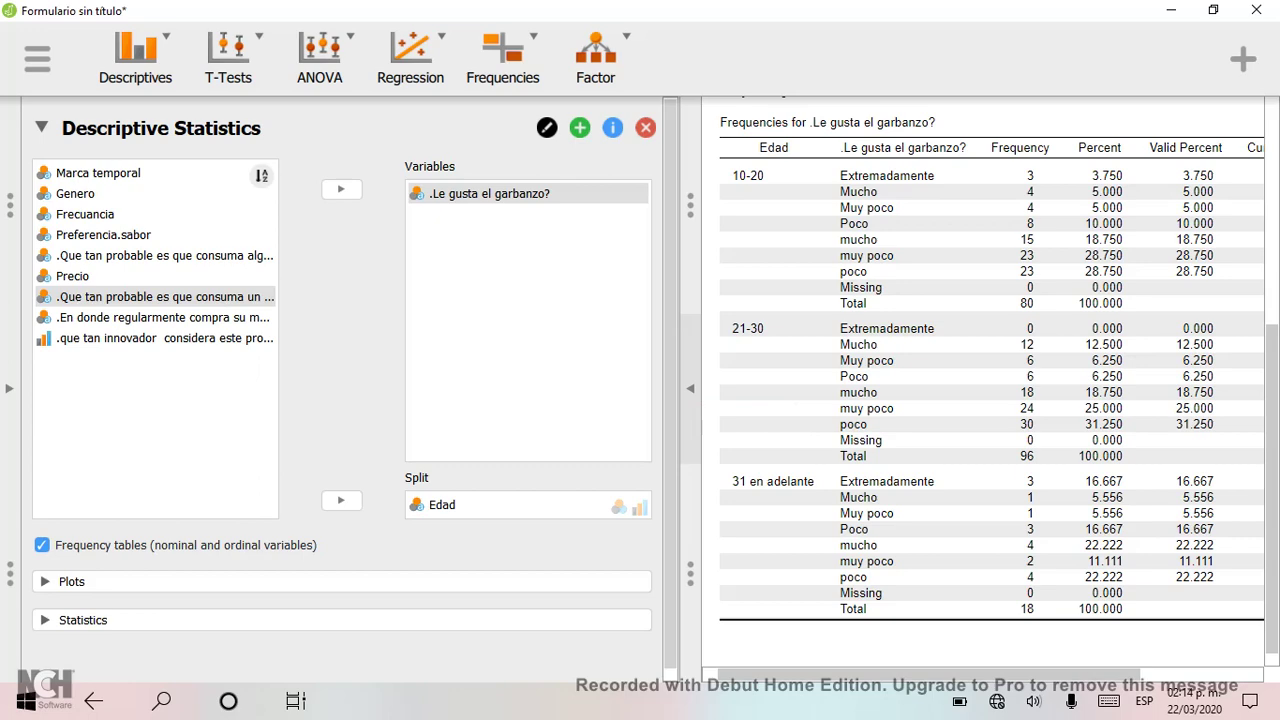
# Open the value labels of the .Le gusta el garbanzo? column in the data table and review the whole list
pyautogui.click(9, 388)
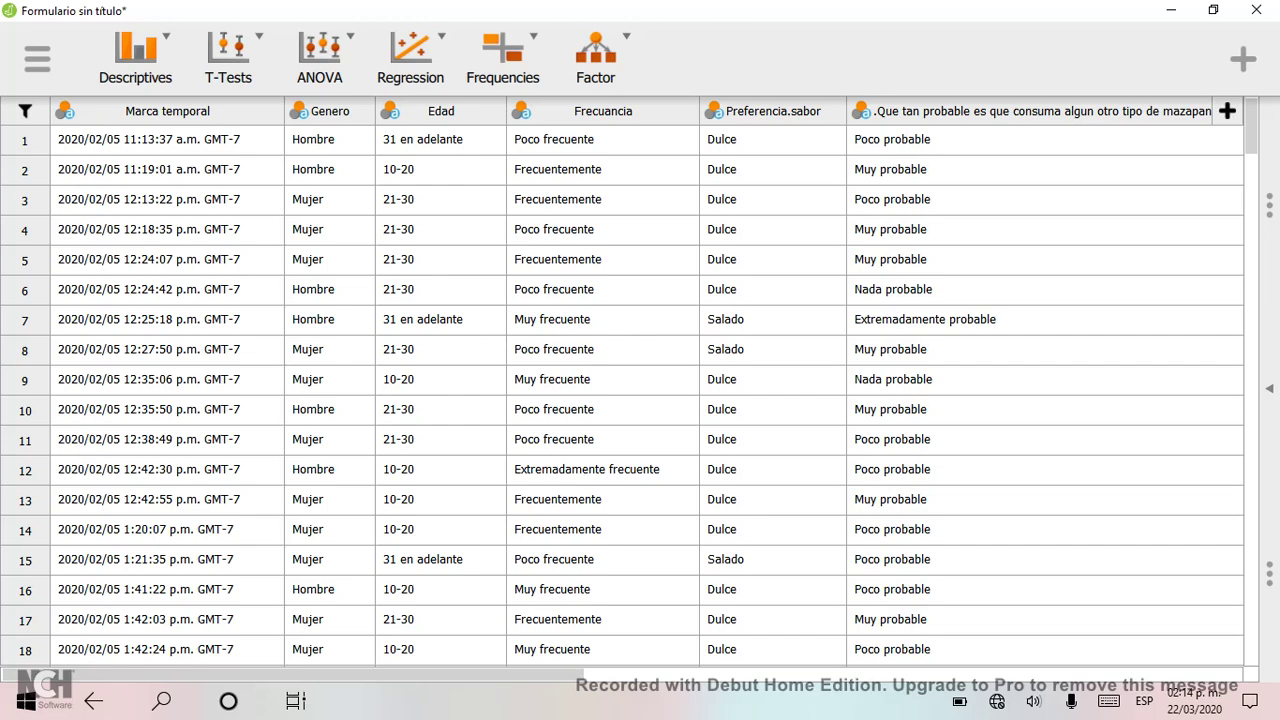
pyautogui.hscroll(4, 647, 380)
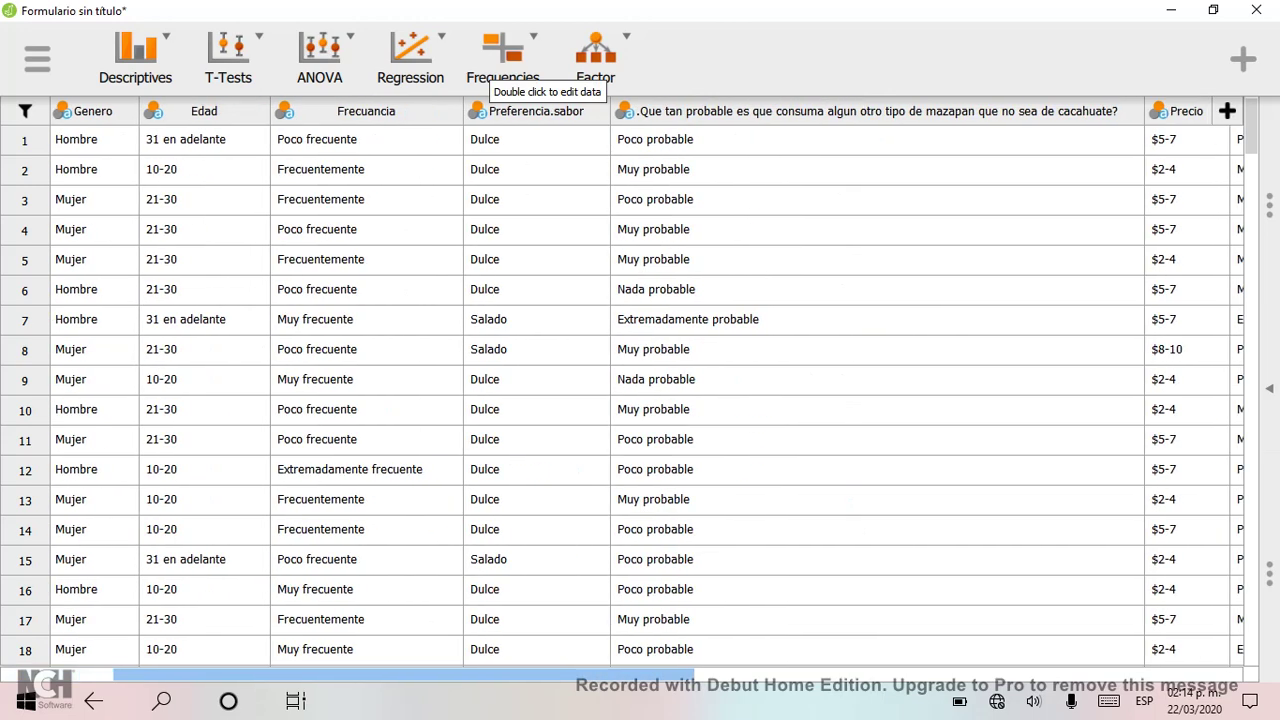
pyautogui.hscroll(5, 640, 380)
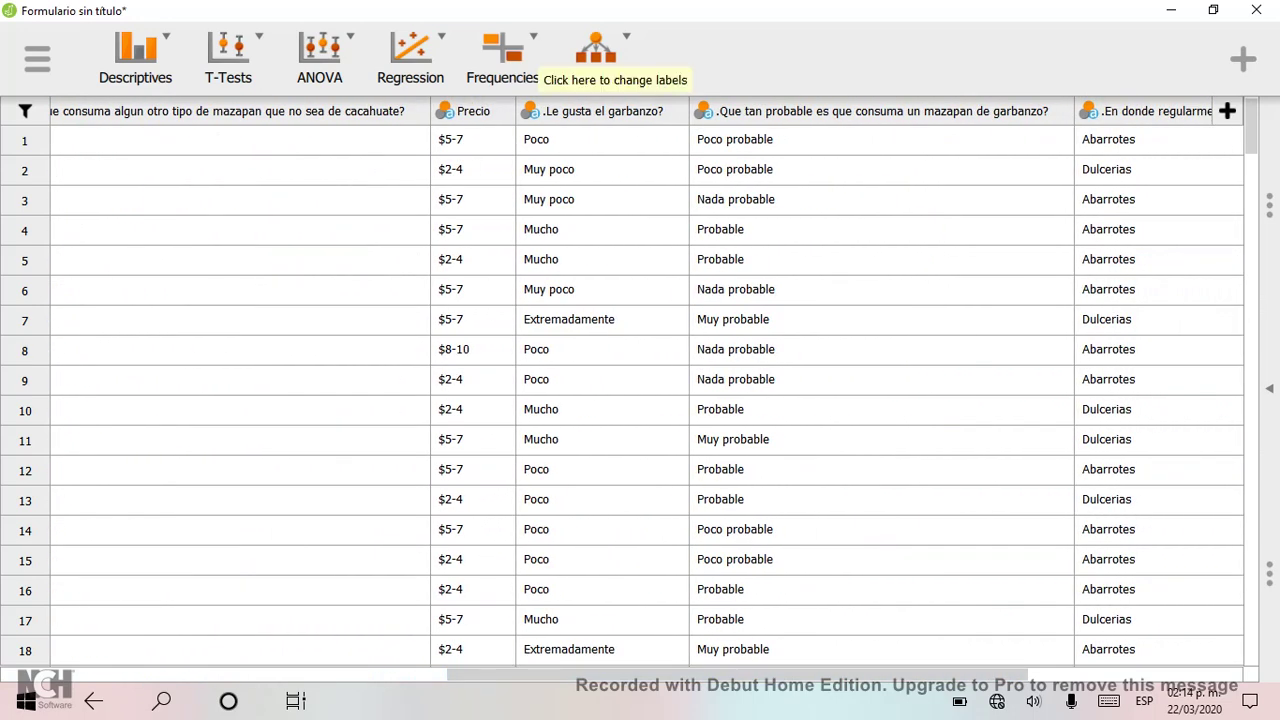
pyautogui.click(600, 111)
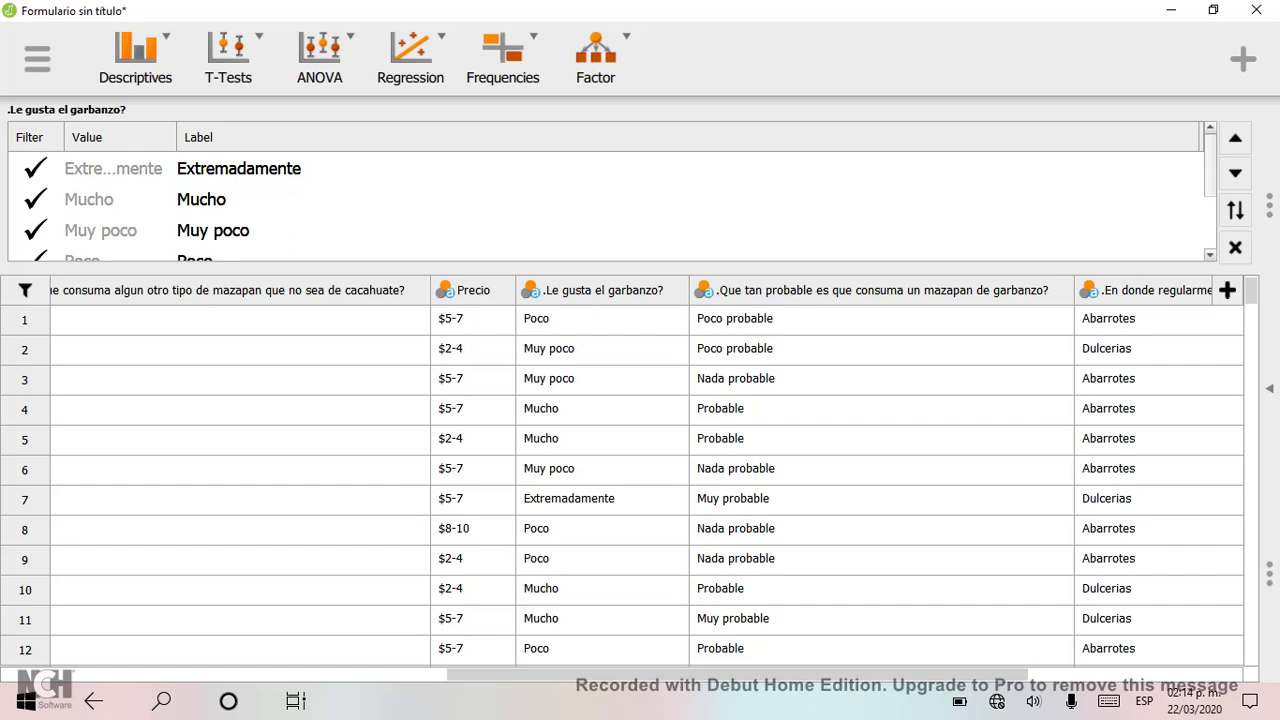
pyautogui.scroll(-3, 604, 206)
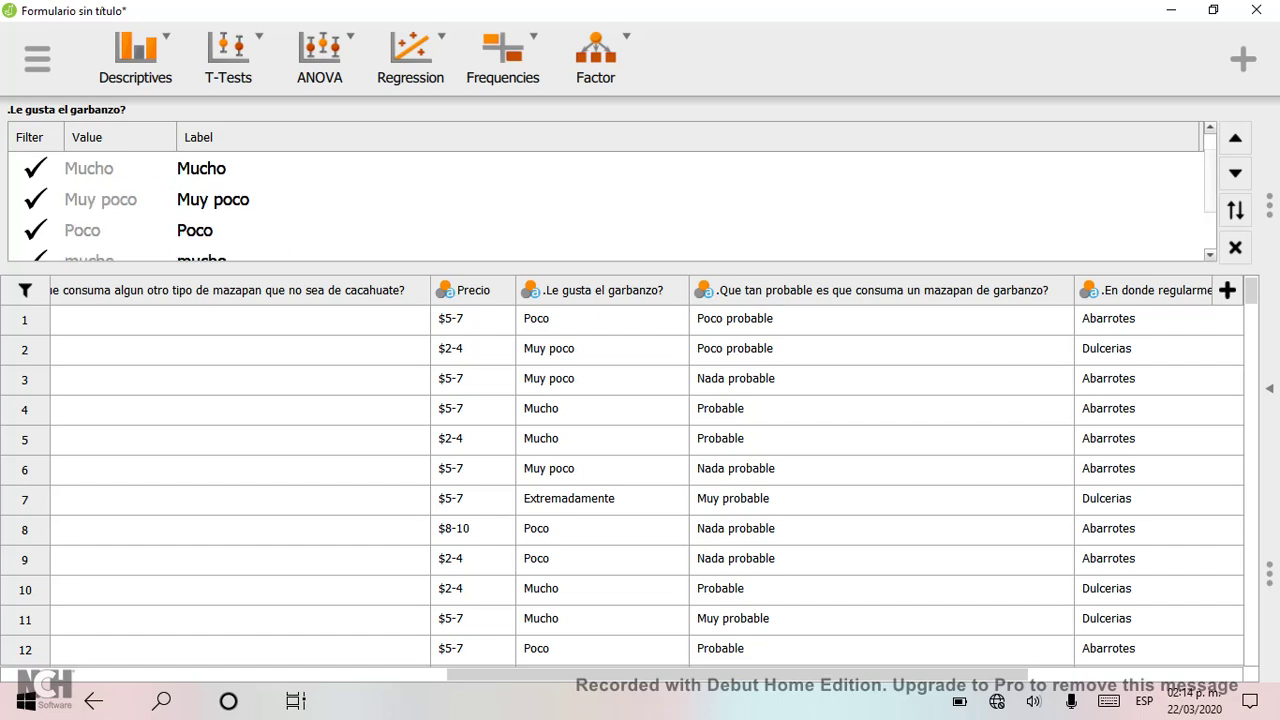
pyautogui.scroll(3, 604, 206)
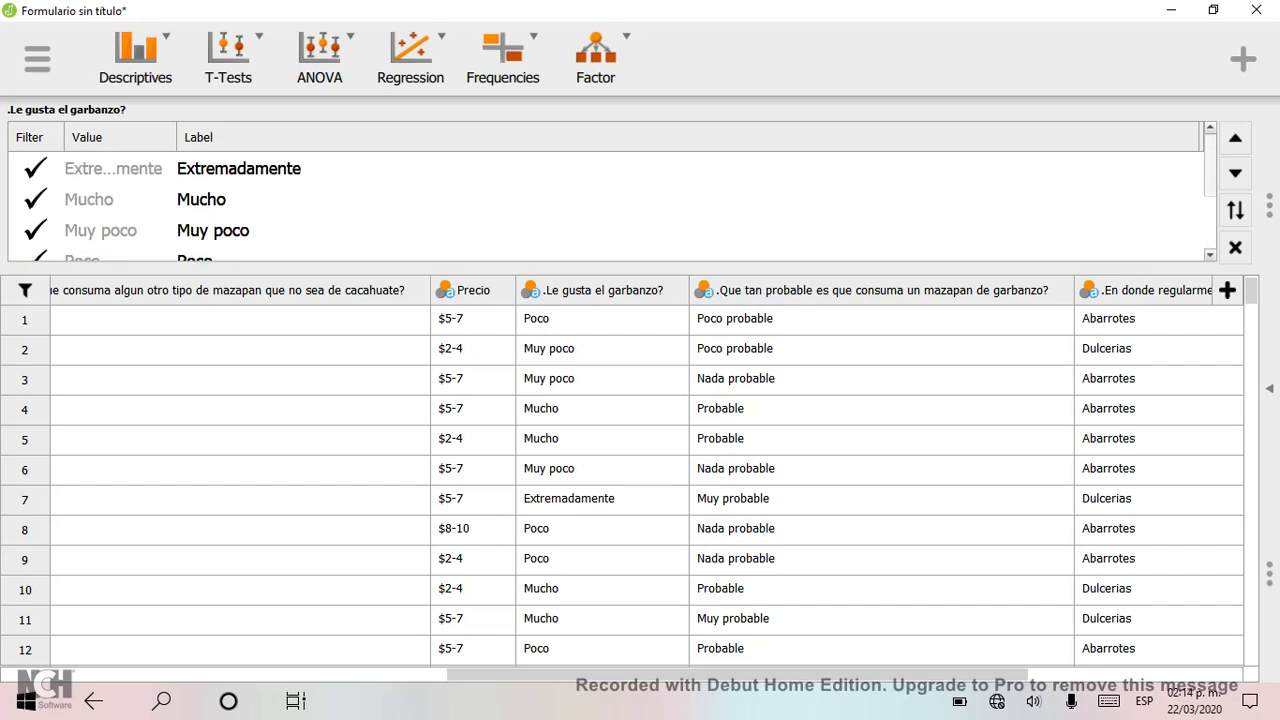
pyautogui.click(301, 168)
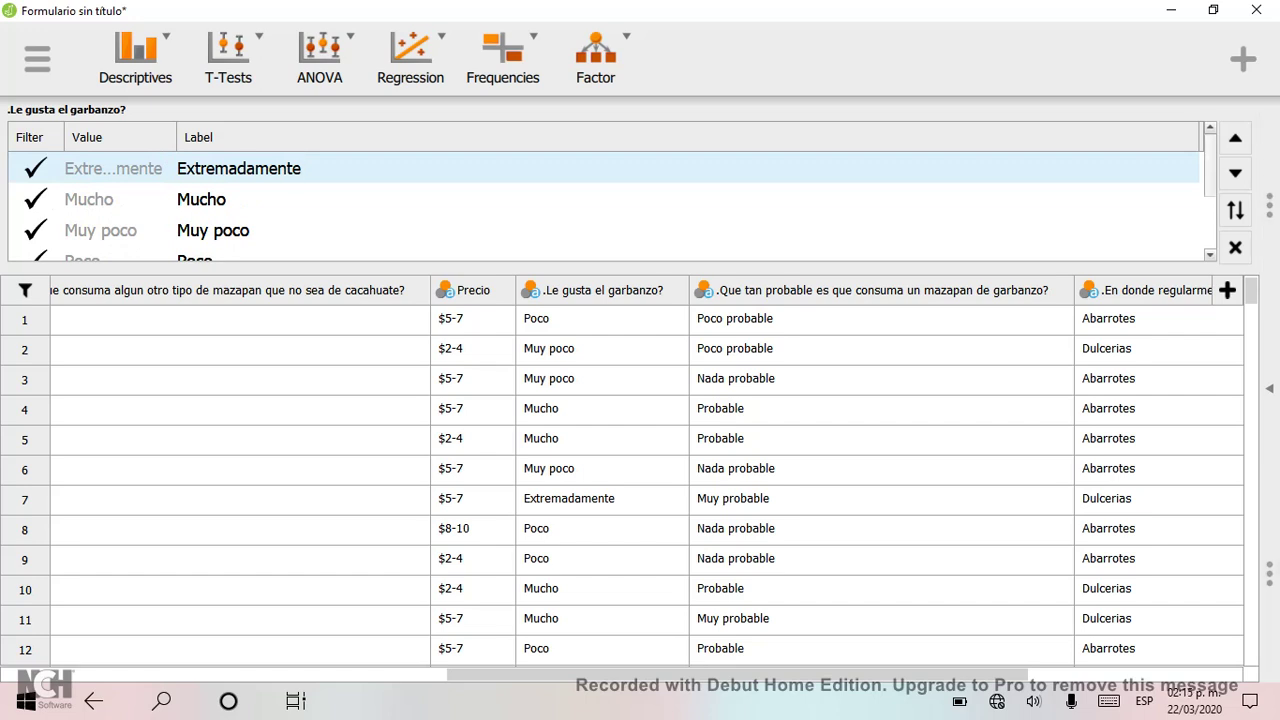
pyautogui.scroll(-2, 600, 205)
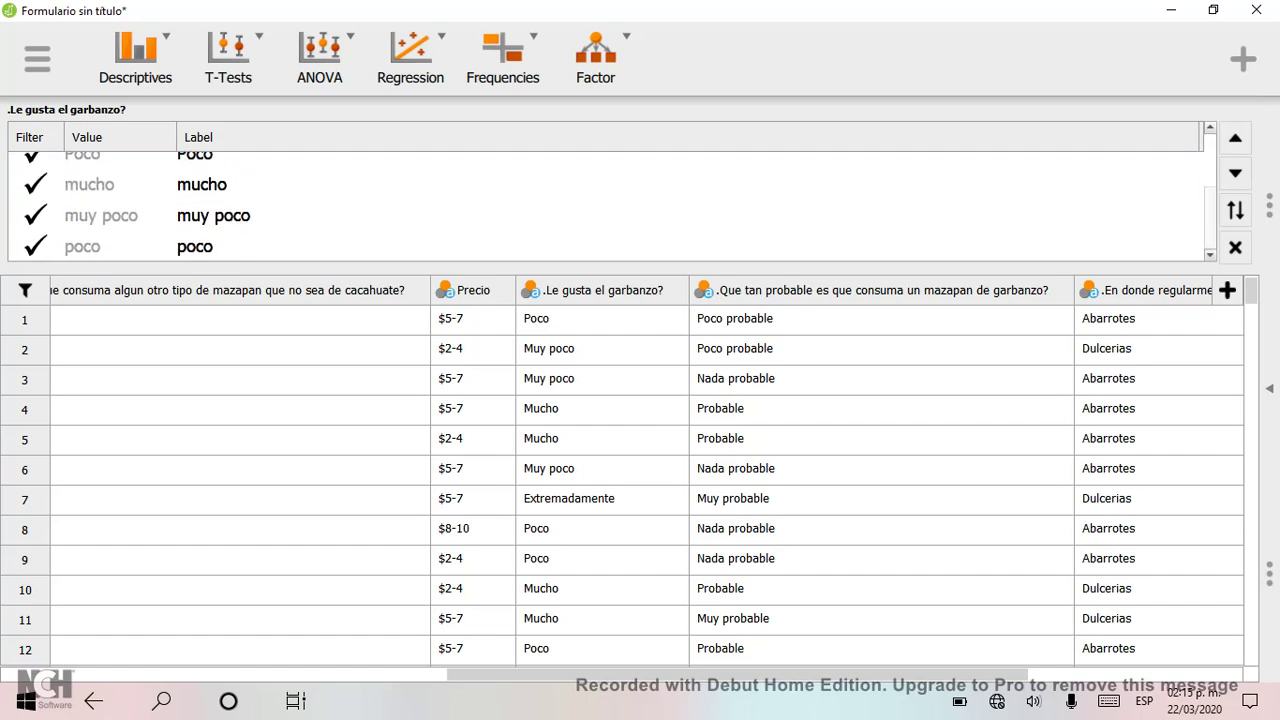
pyautogui.scroll(2, 600, 205)
pyautogui.scroll(-1, 600, 205)
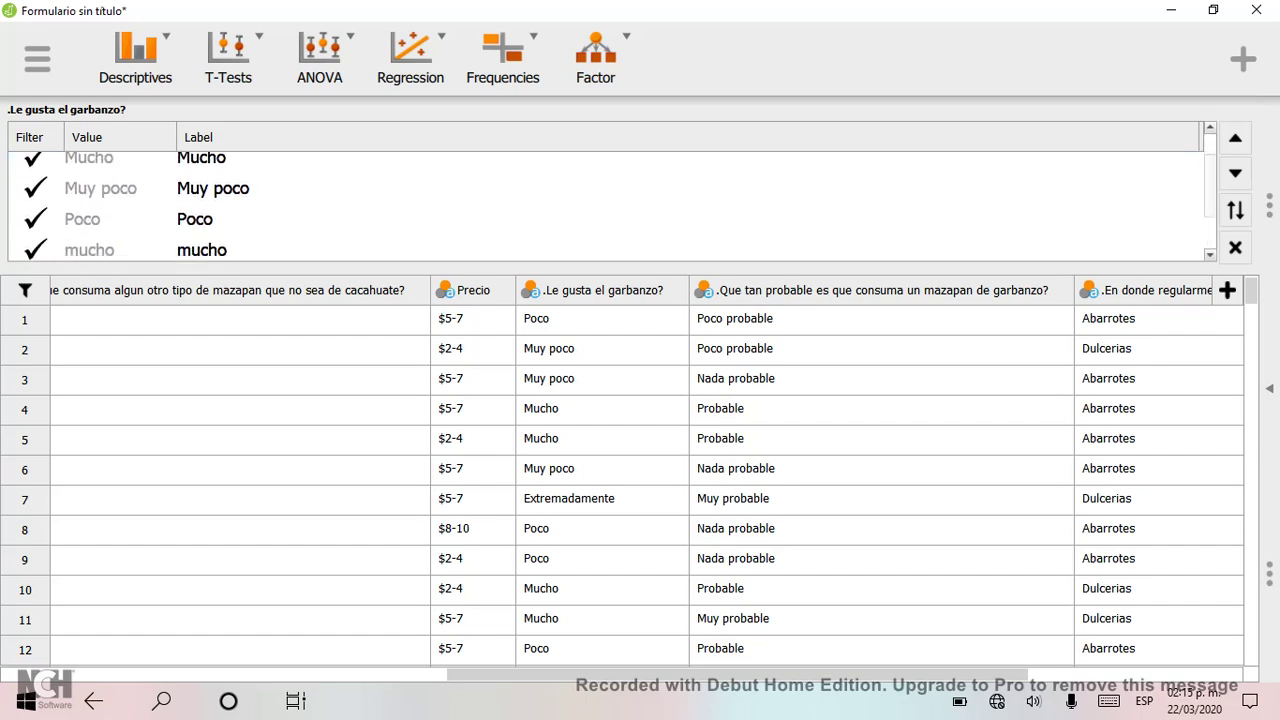
pyautogui.scroll(-1, 600, 205)
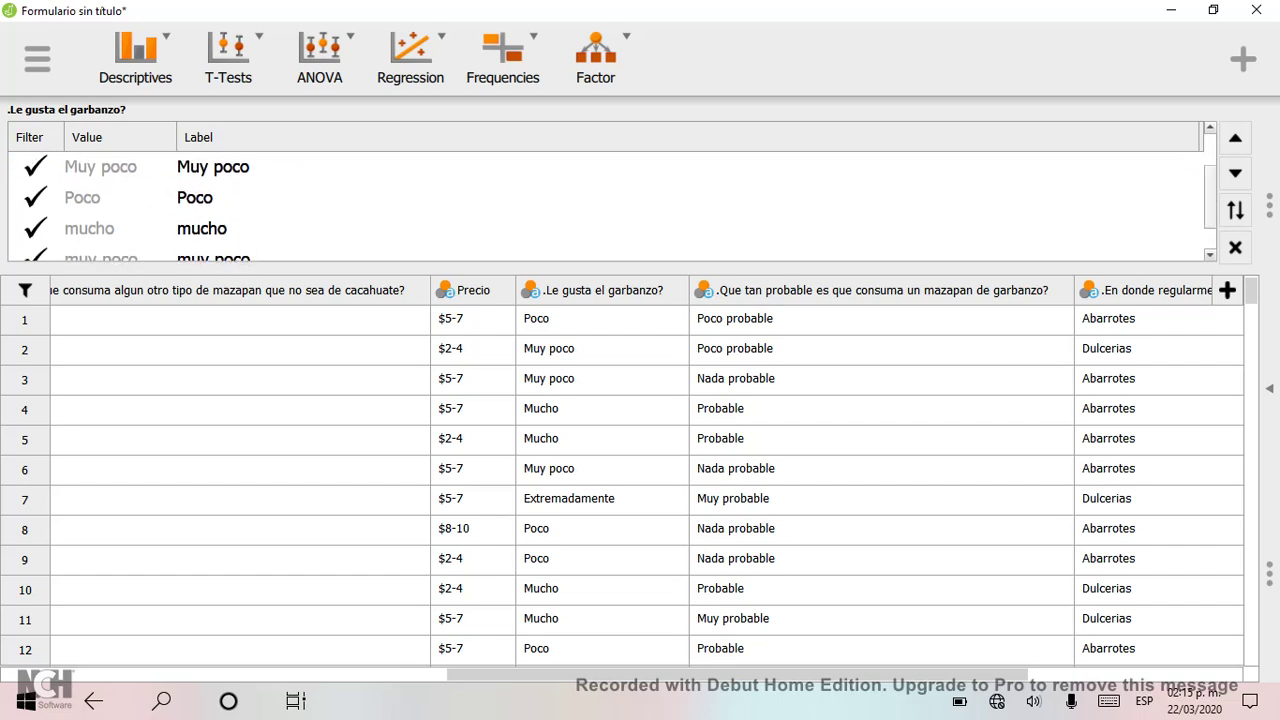
# Relabel the lowercase value mucho as Mucho in the .Le gusta el garbanzo? labels
pyautogui.click(227, 228)
pyautogui.press('Left')
pyautogui.press('Left')
pyautogui.press('Left')
pyautogui.press('Left')
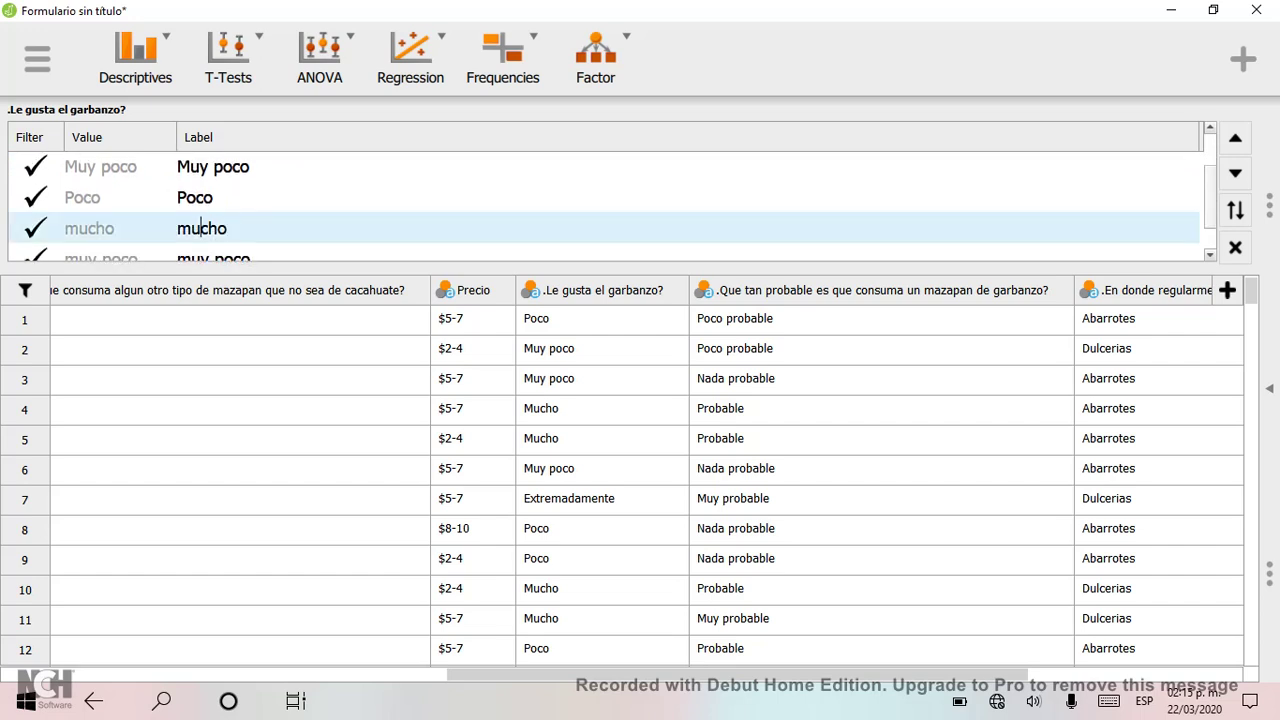
pyautogui.press('BackSpace')
pyautogui.write('M')
pyautogui.click(214, 198)
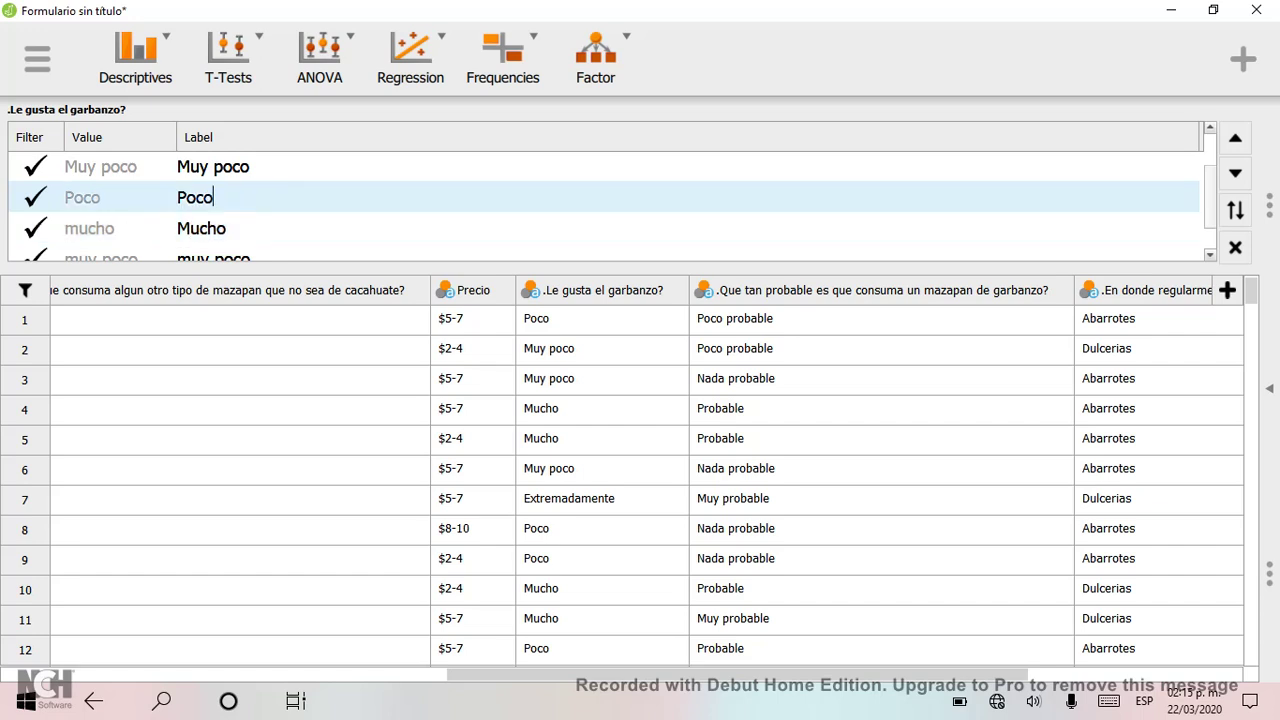
pyautogui.click(1235, 138)
# Relabel the lowercase value poco as Poco in the .Le gusta el garbanzo? labels
pyautogui.scroll(-1, 600, 205)
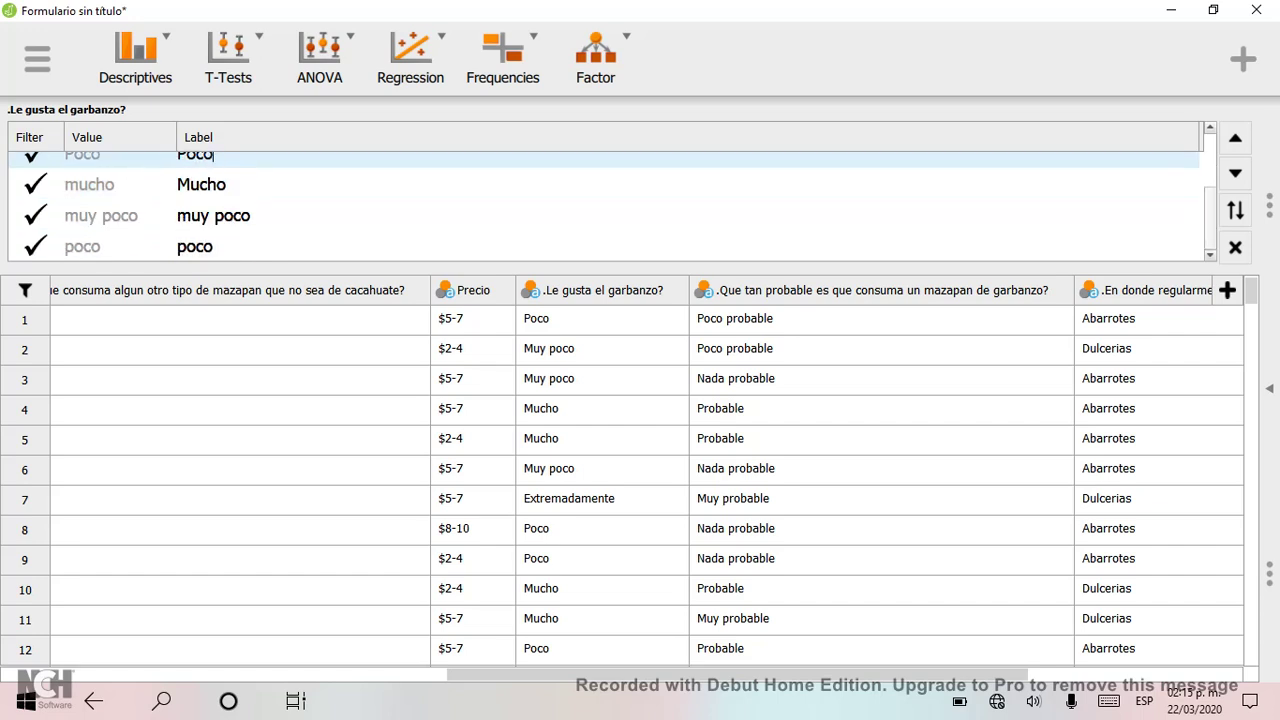
pyautogui.click(205, 246)
pyautogui.click(186, 246)
pyautogui.press('BackSpace')
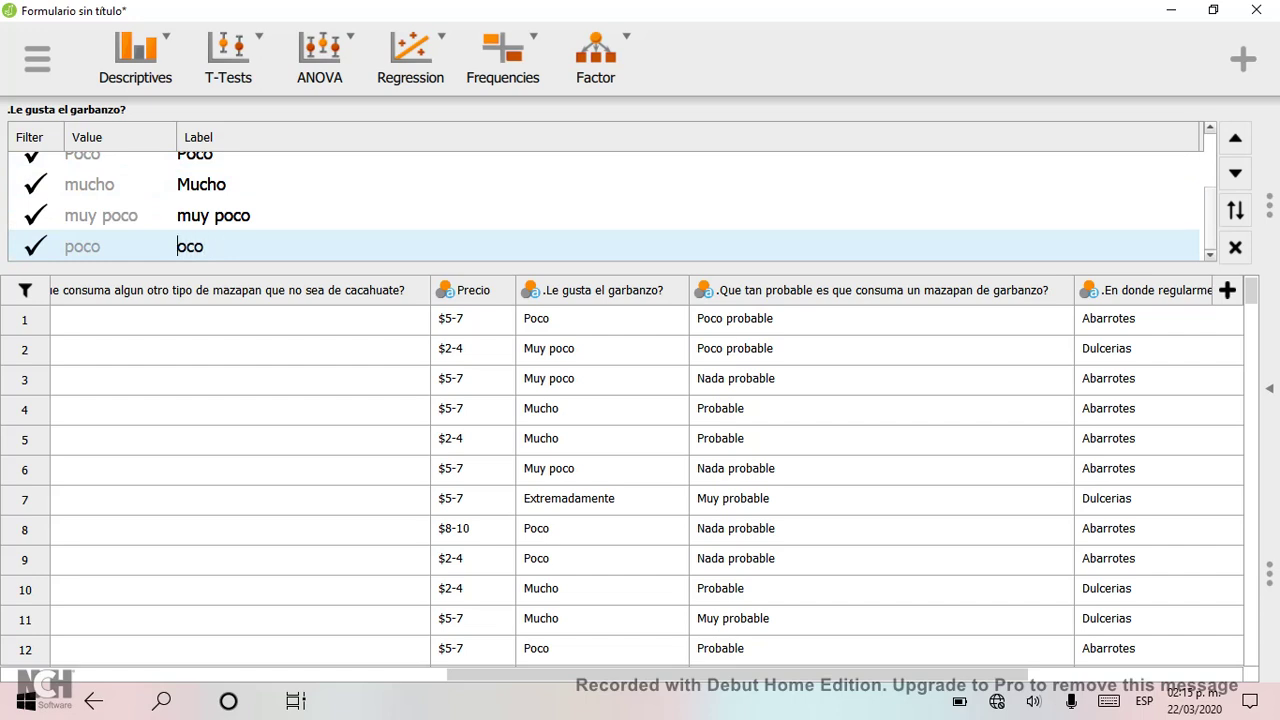
pyautogui.write('P')
# Move the lowercase value muy poco below poco in the label order
pyautogui.click(251, 215)
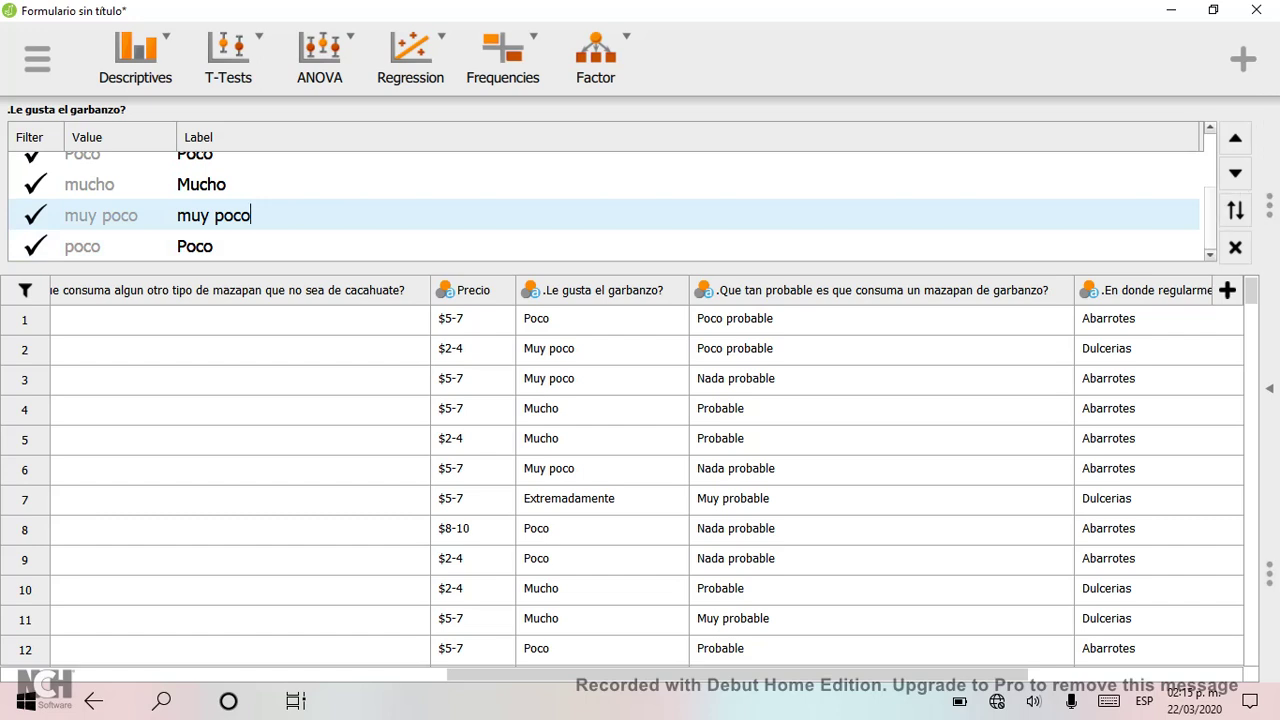
pyautogui.scroll(1, 612, 203)
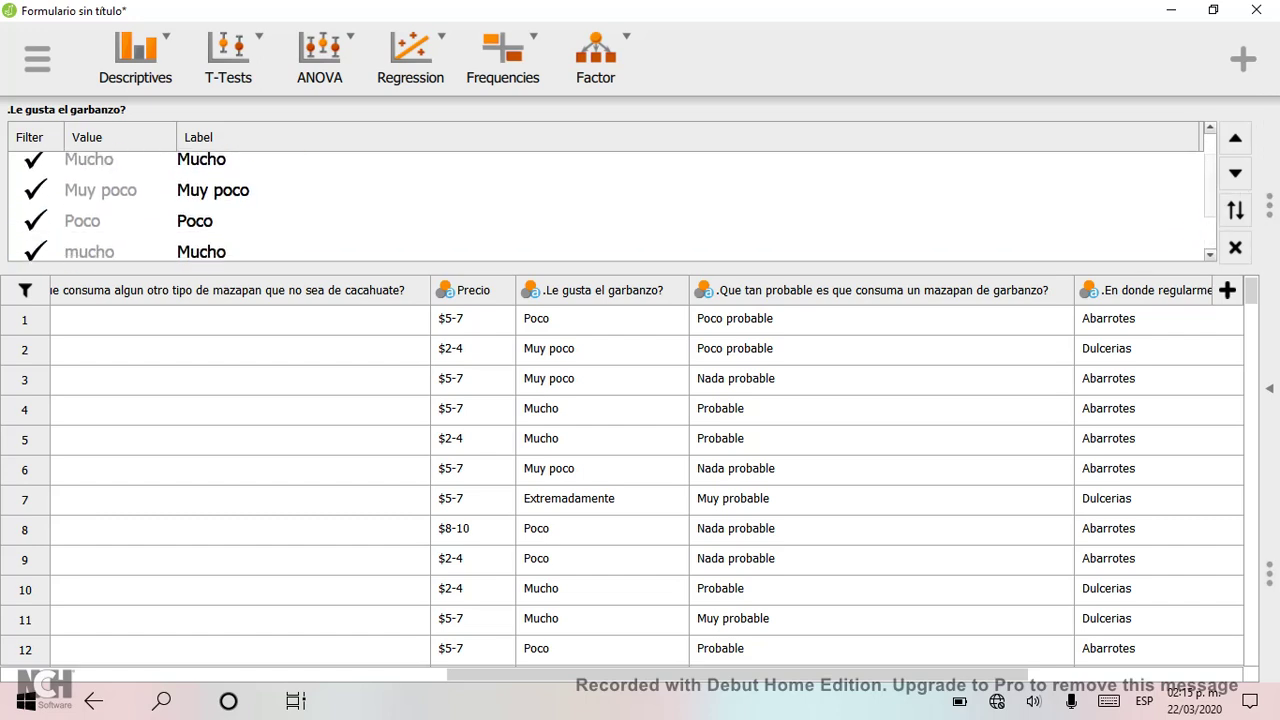
pyautogui.scroll(-1, 612, 203)
pyautogui.click(1235, 247)
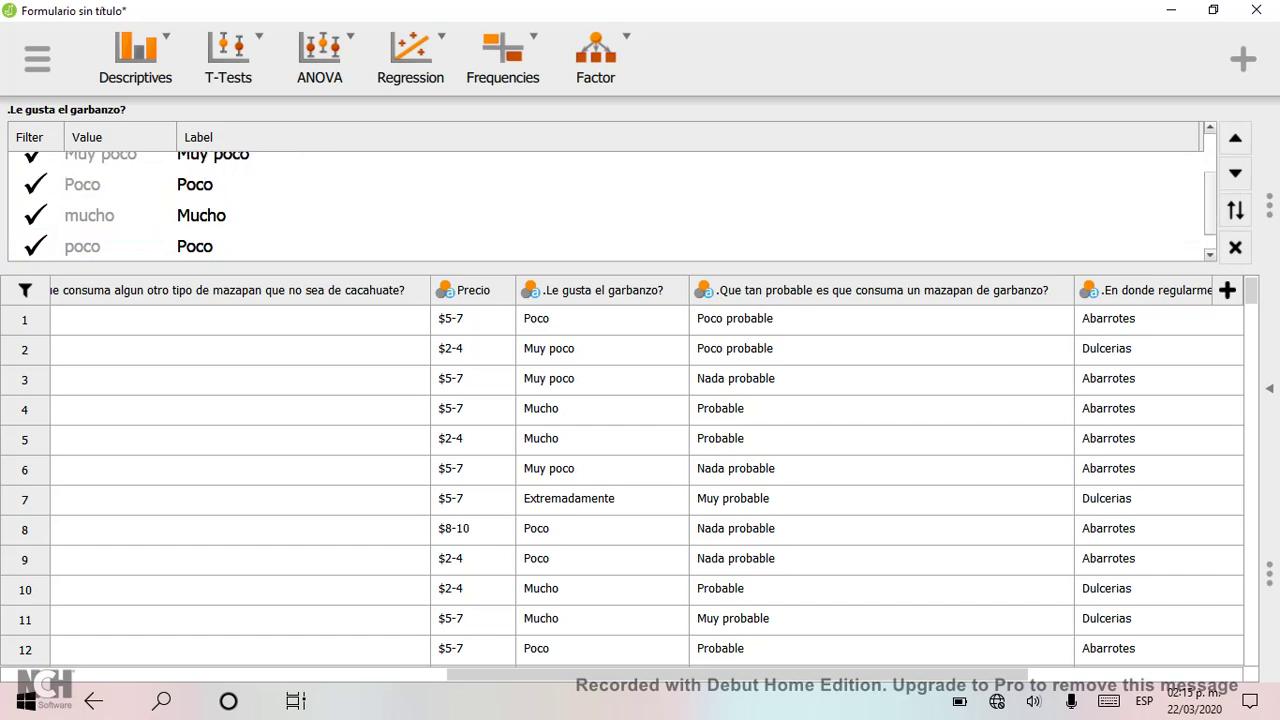
# Move the capitalised value Muy poco down to the end of the label order, below muy poco
pyautogui.scroll(1, 604, 200)
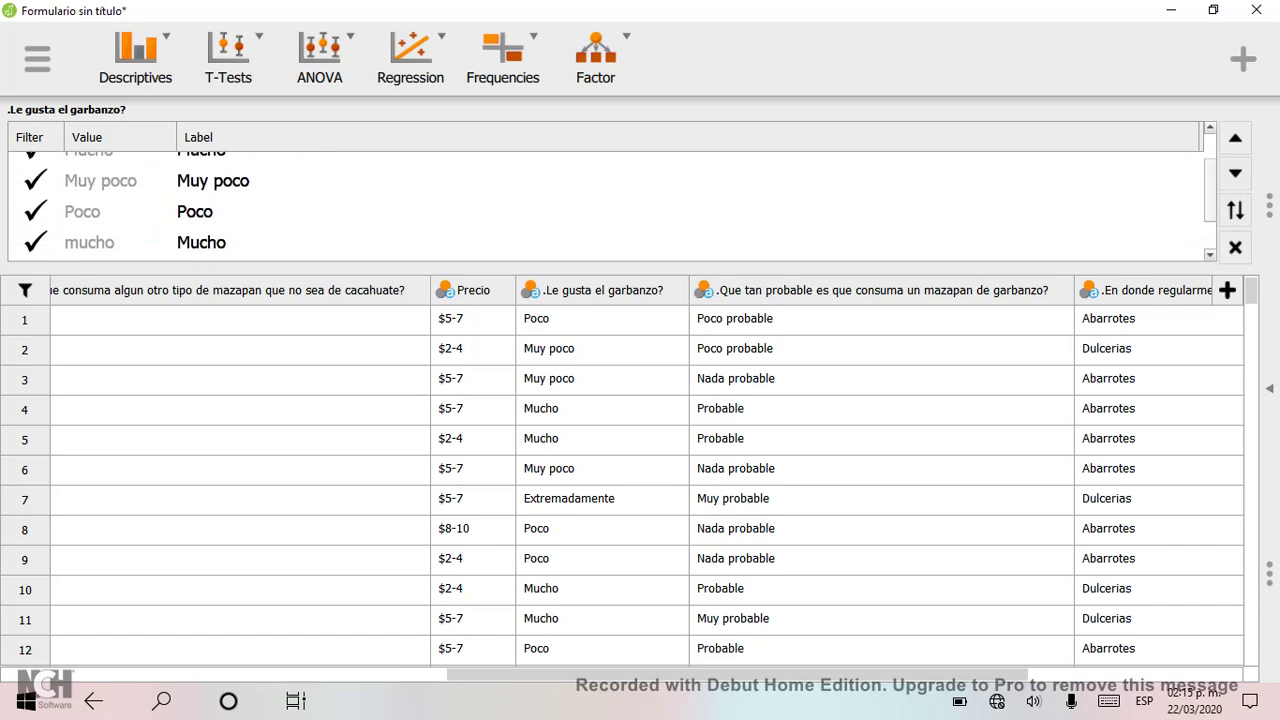
pyautogui.click(213, 180)
pyautogui.click(1235, 173)
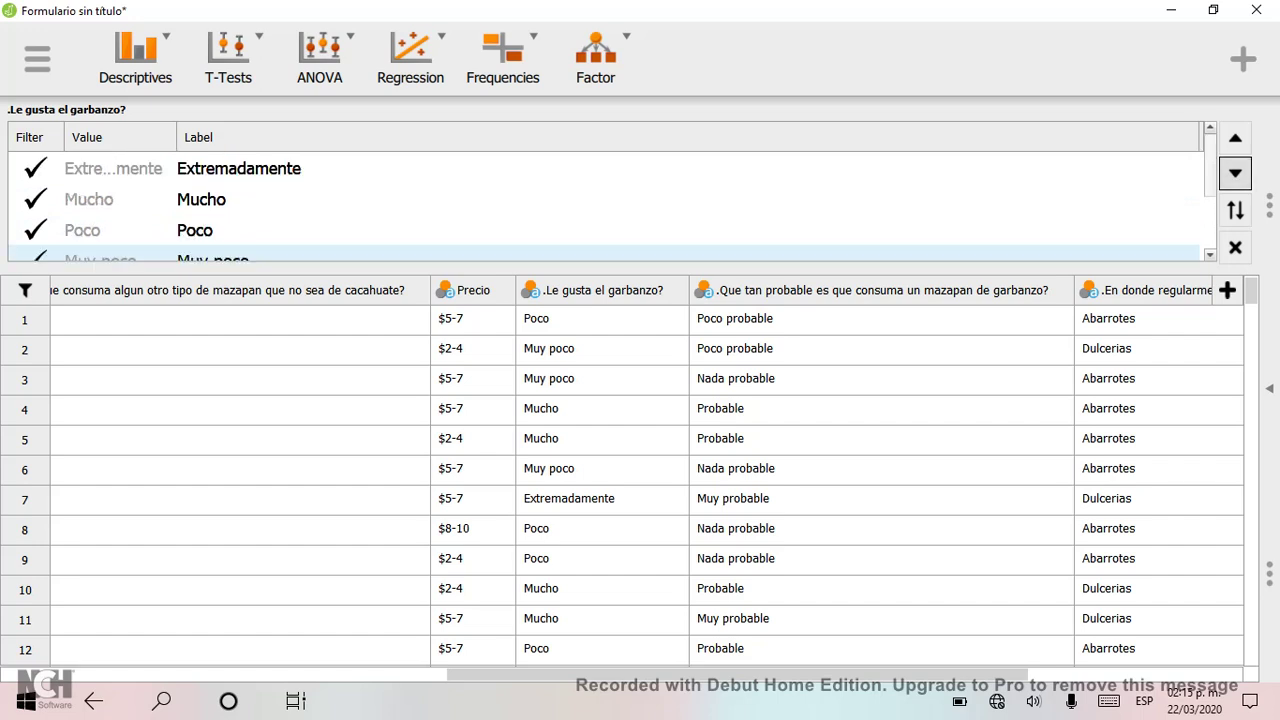
pyautogui.scroll(-3, 604, 200)
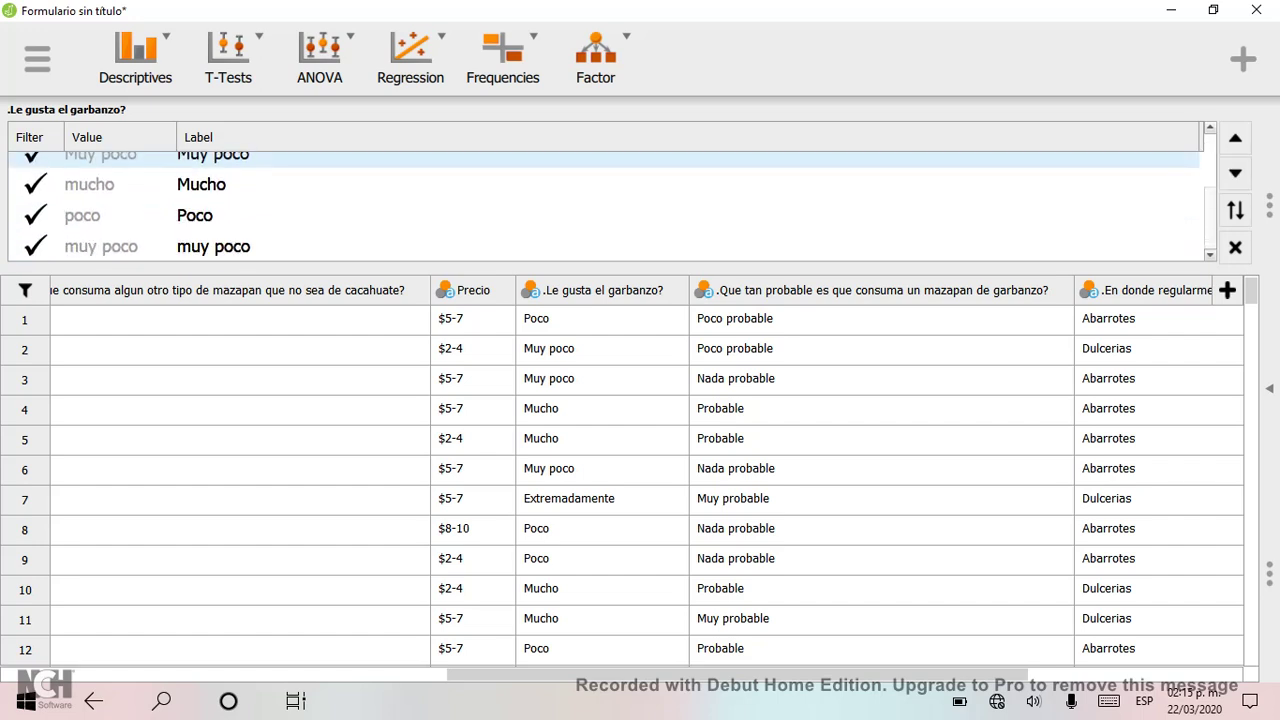
pyautogui.click(1235, 173)
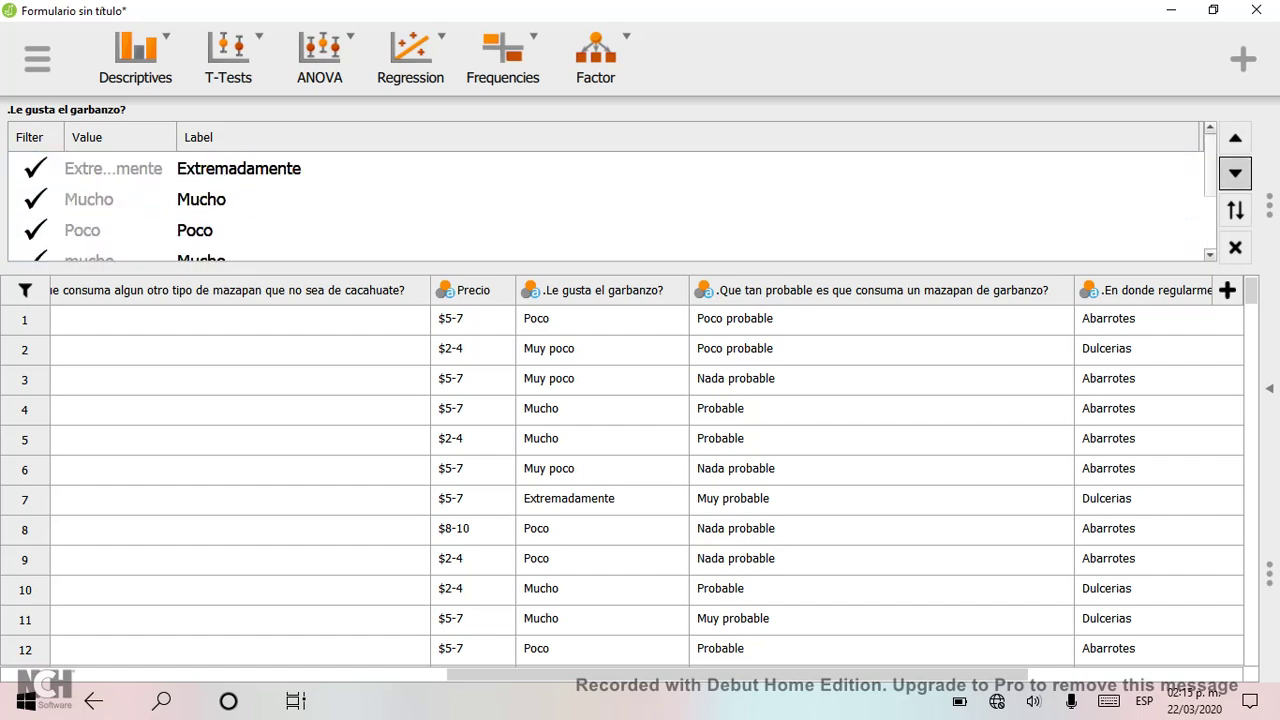
pyautogui.click(1235, 173)
pyautogui.click(1235, 173)
pyautogui.scroll(-1, 604, 200)
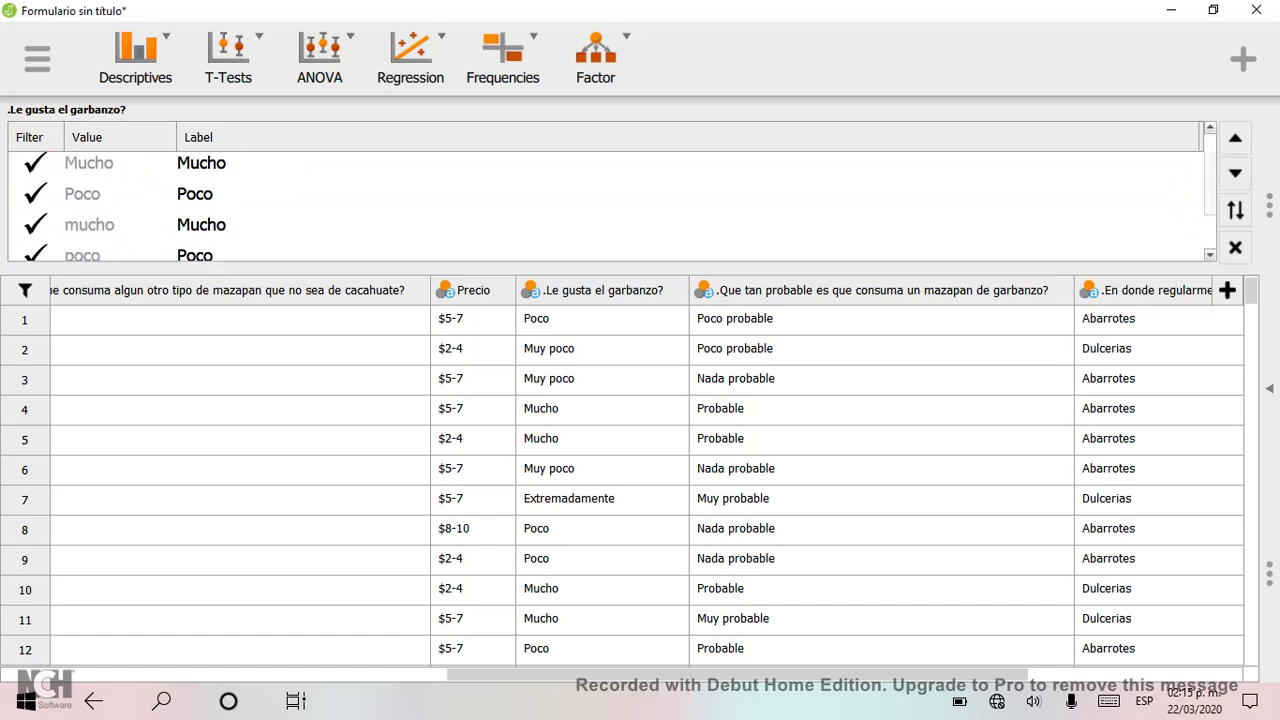
pyautogui.scroll(-2, 604, 206)
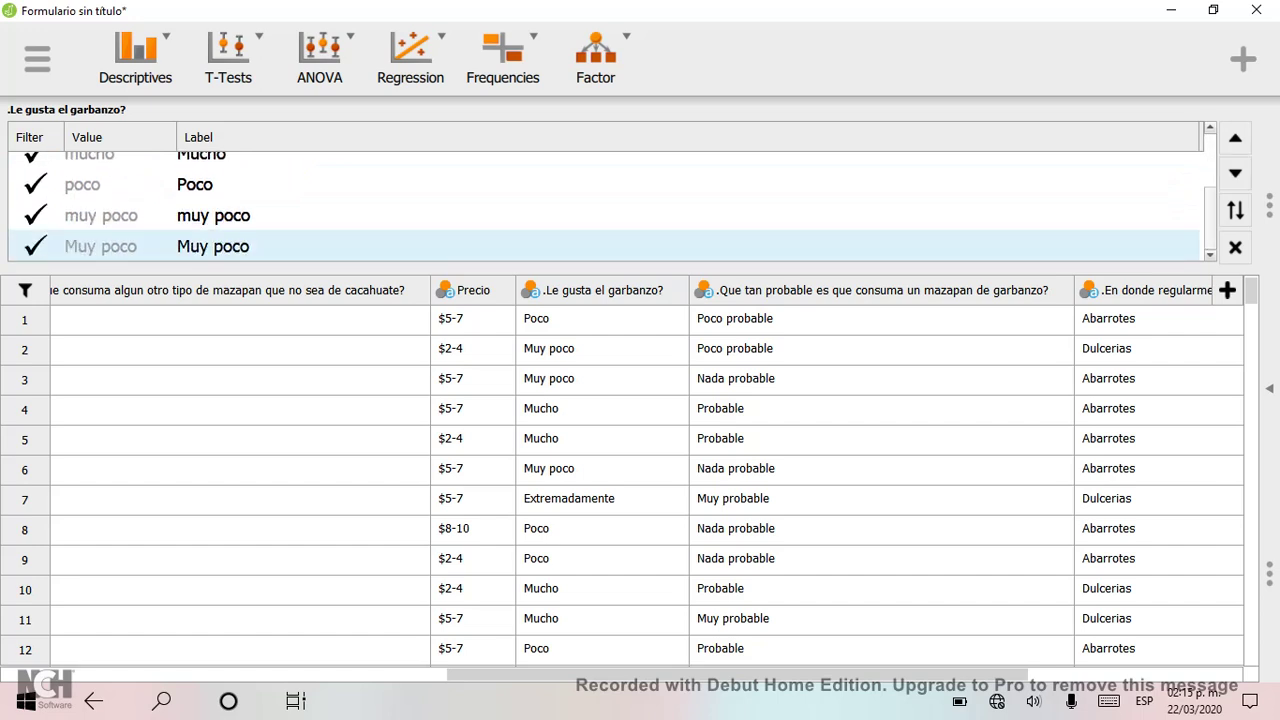
# Move the capitalised value Poco below mucho in the label order
pyautogui.scroll(2, 604, 206)
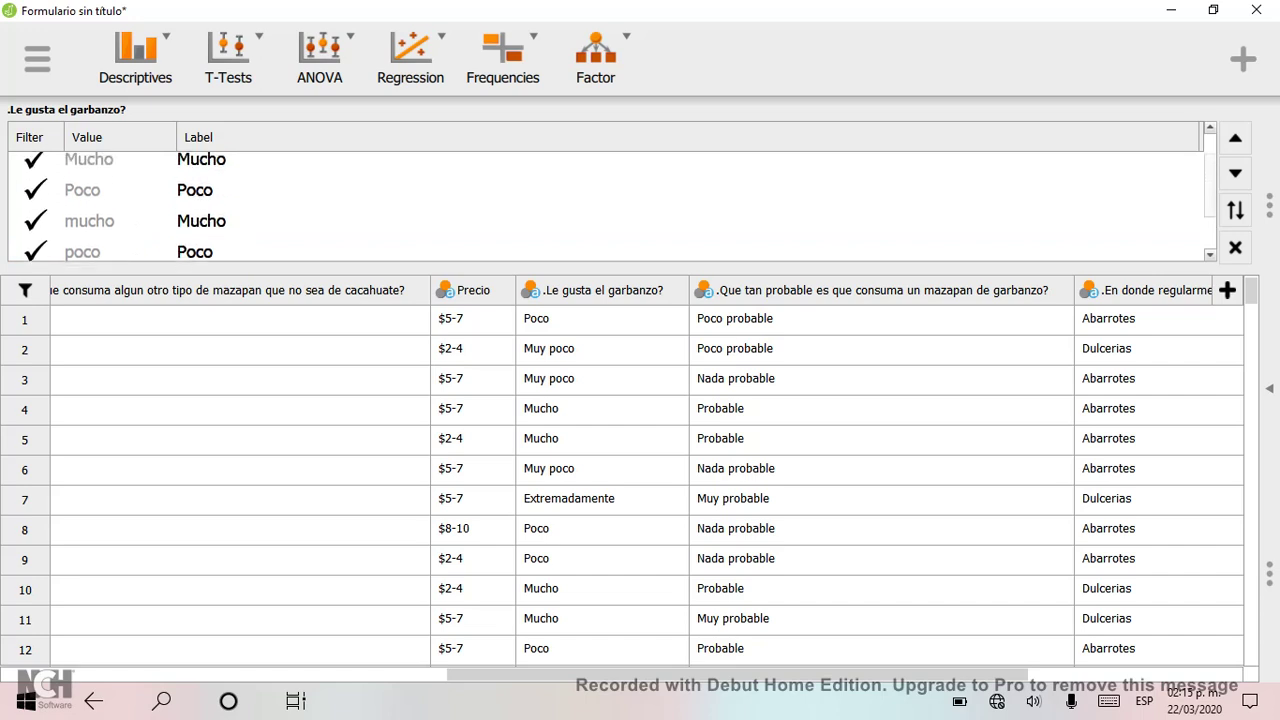
pyautogui.click(214, 188)
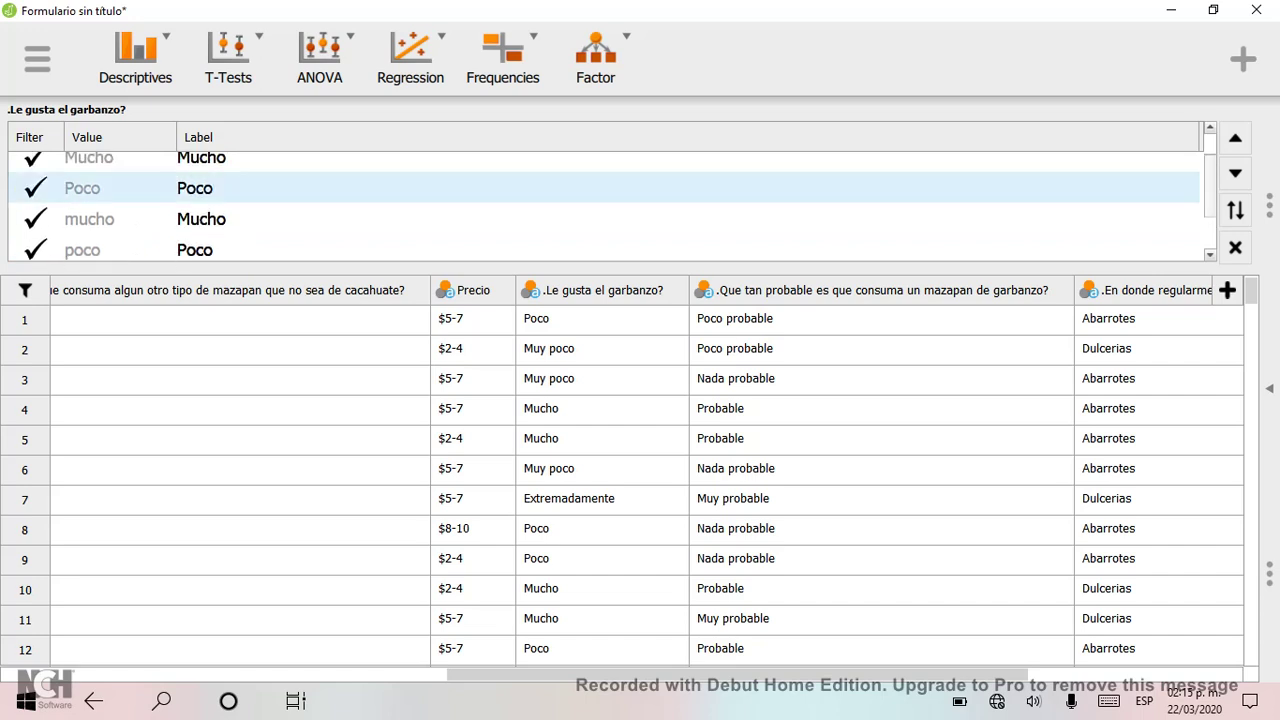
pyautogui.click(1235, 173)
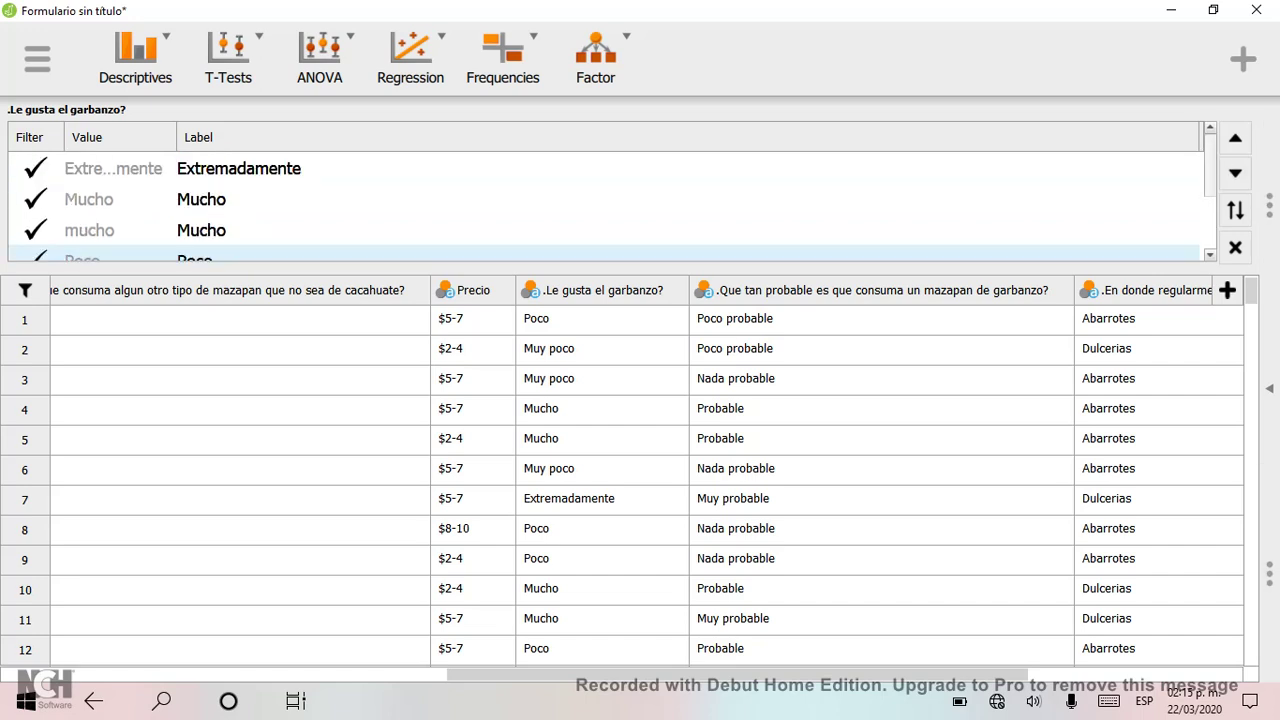
# Examine the label order and the age-split frequency tables for .Le gusta el garbanzo?, turning the frequency tables off and on again to refresh them
pyautogui.scroll(-3, 604, 206)
pyautogui.scroll(3, 604, 206)
pyautogui.scroll(-3, 604, 206)
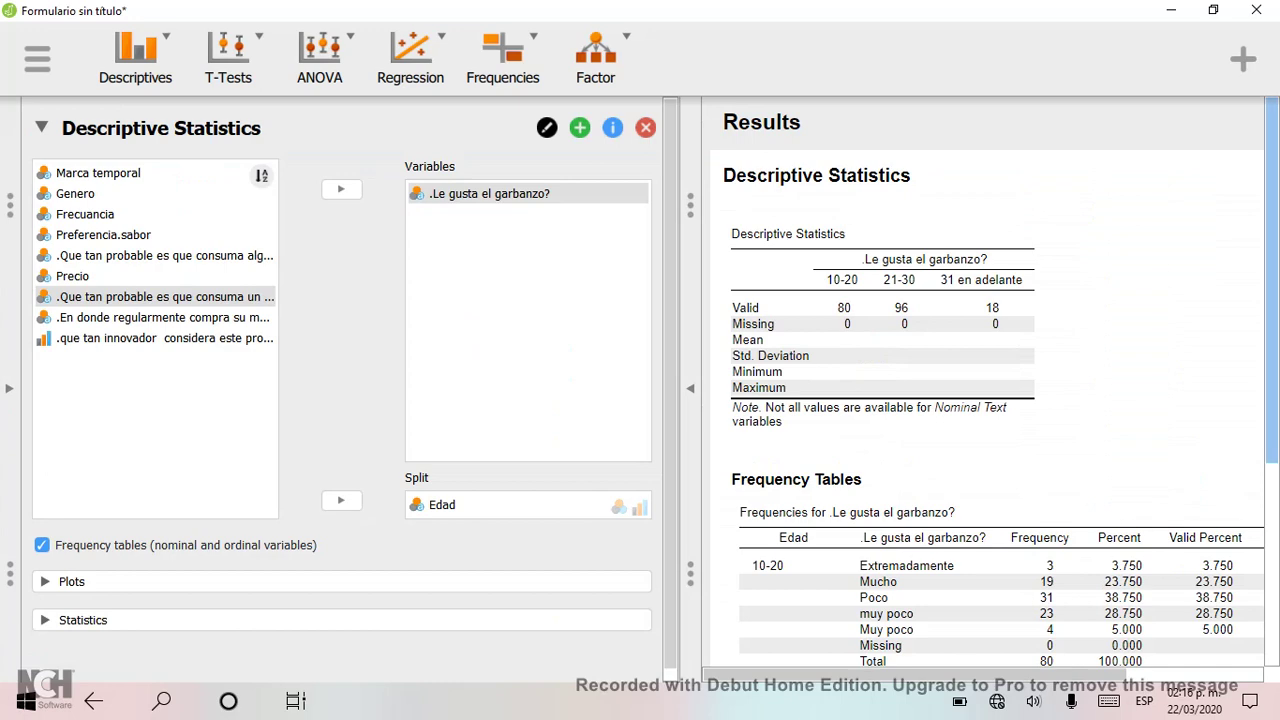
pyautogui.scroll(-1, 990, 380)
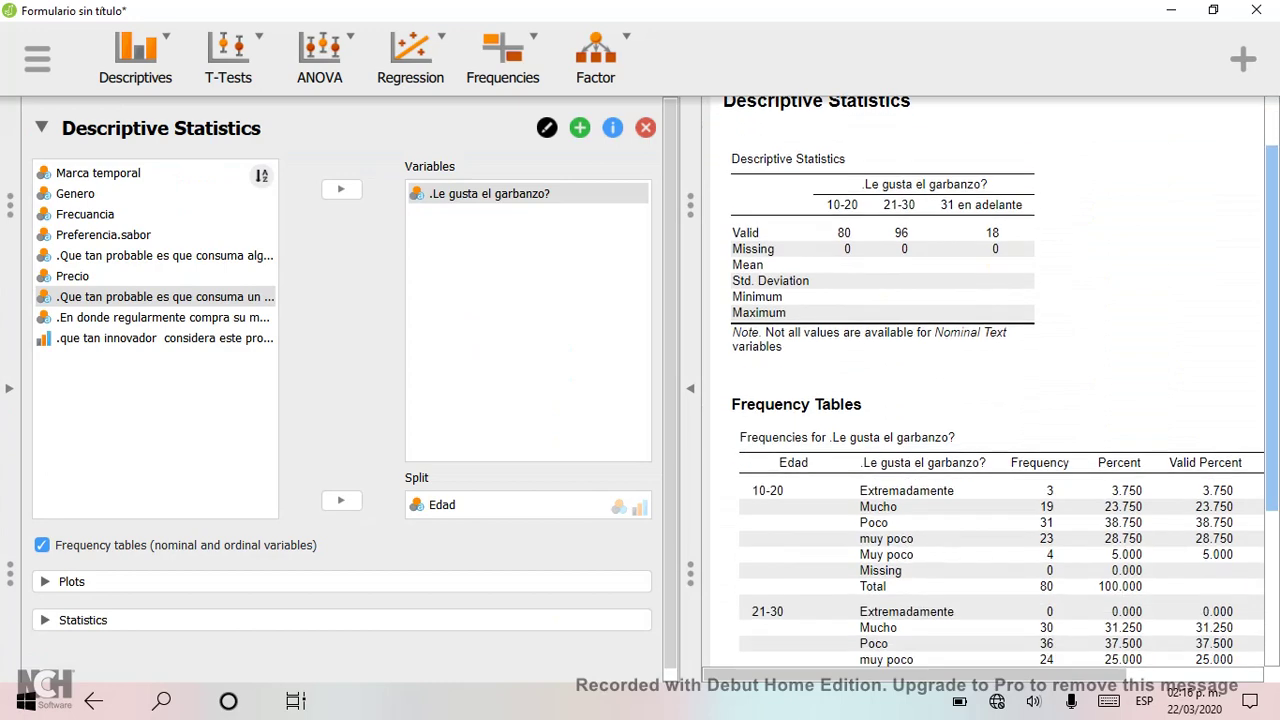
pyautogui.scroll(-2, 990, 380)
pyautogui.scroll(2, 990, 380)
pyautogui.scroll(-1, 990, 380)
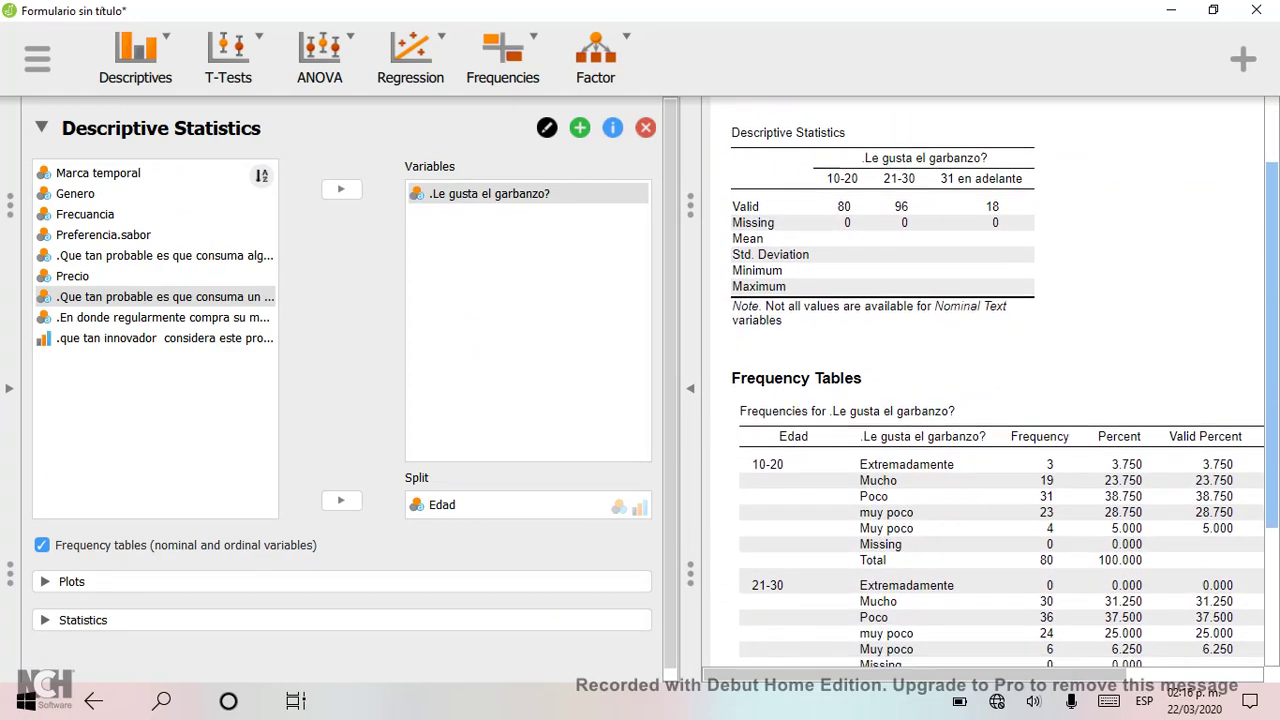
pyautogui.scroll(-1, 990, 400)
pyautogui.scroll(1, 990, 400)
pyautogui.scroll(-1, 990, 400)
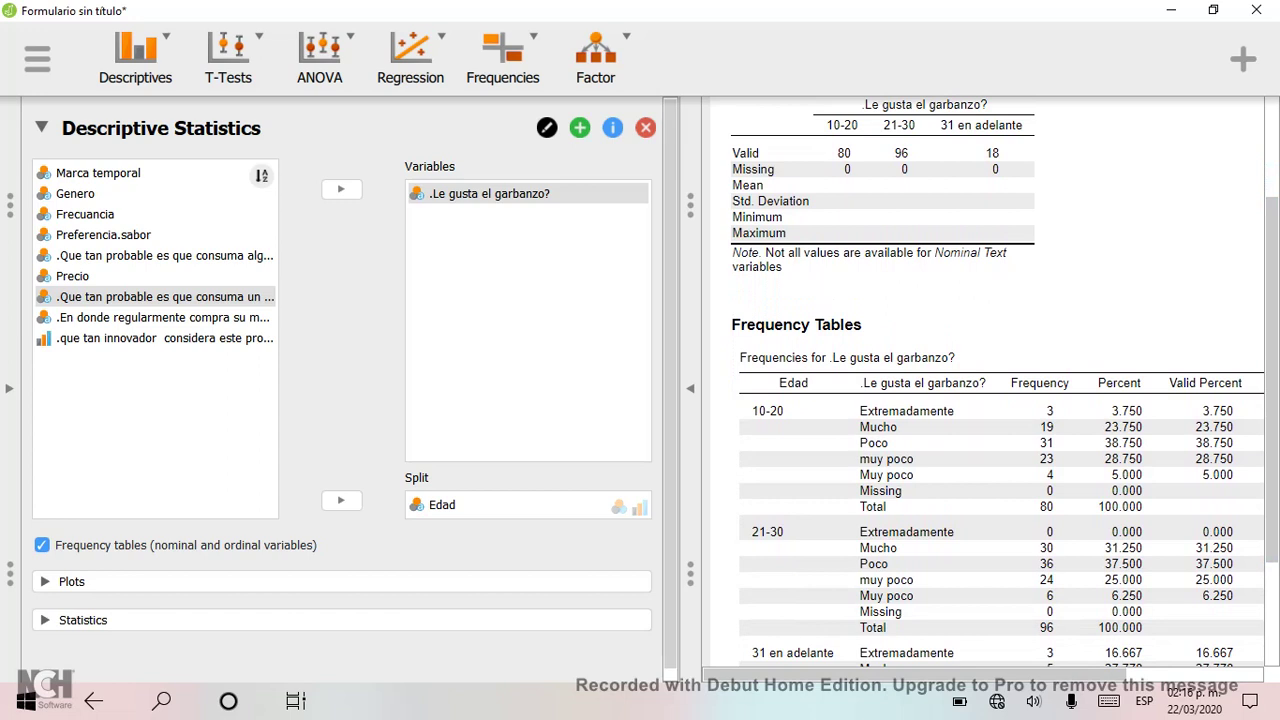
pyautogui.click(42, 545)
pyautogui.click(42, 545)
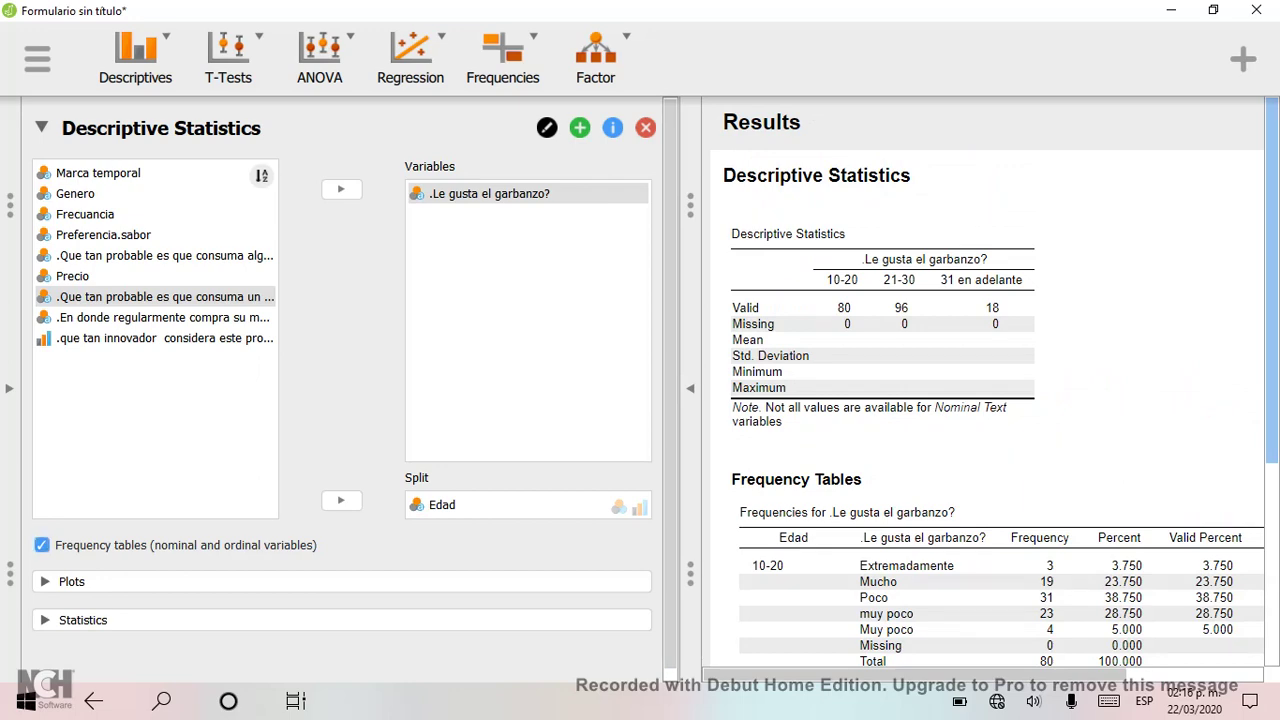
# Relabel the lowercase value muy poco as Muy poco in the .Le gusta el garbanzo? labels and close the label editor
pyautogui.scroll(-2, 1000, 380)
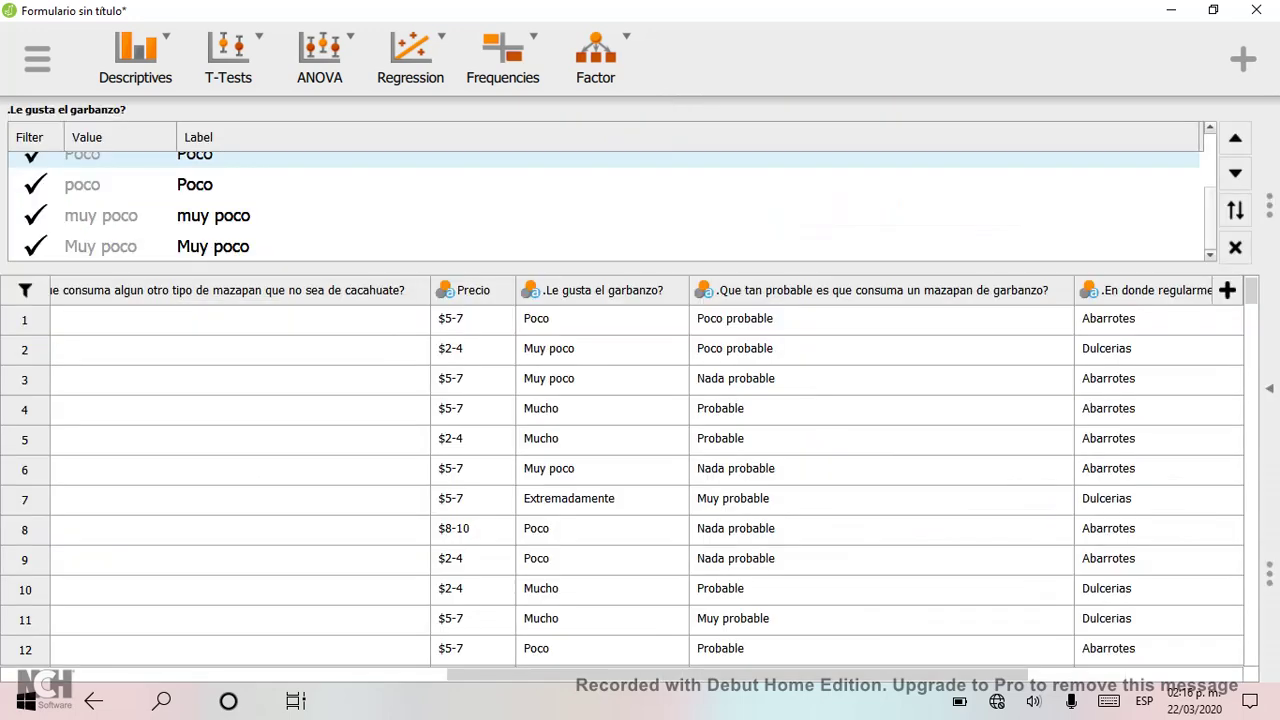
pyautogui.click(206, 215)
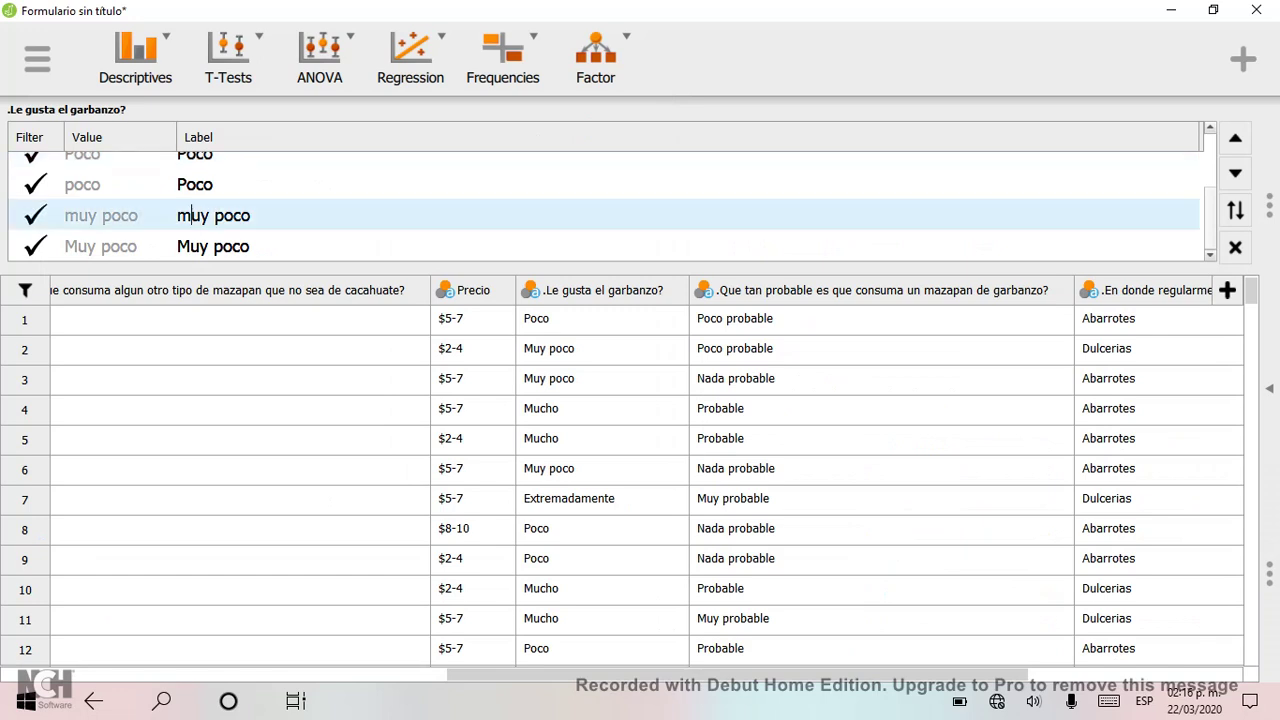
pyautogui.click(177, 215)
pyautogui.press('Delete')
pyautogui.write('M')
pyautogui.press('Up')
pyautogui.press('Up')
pyautogui.press('Up')
pyautogui.press('Up')
pyautogui.press('Up')
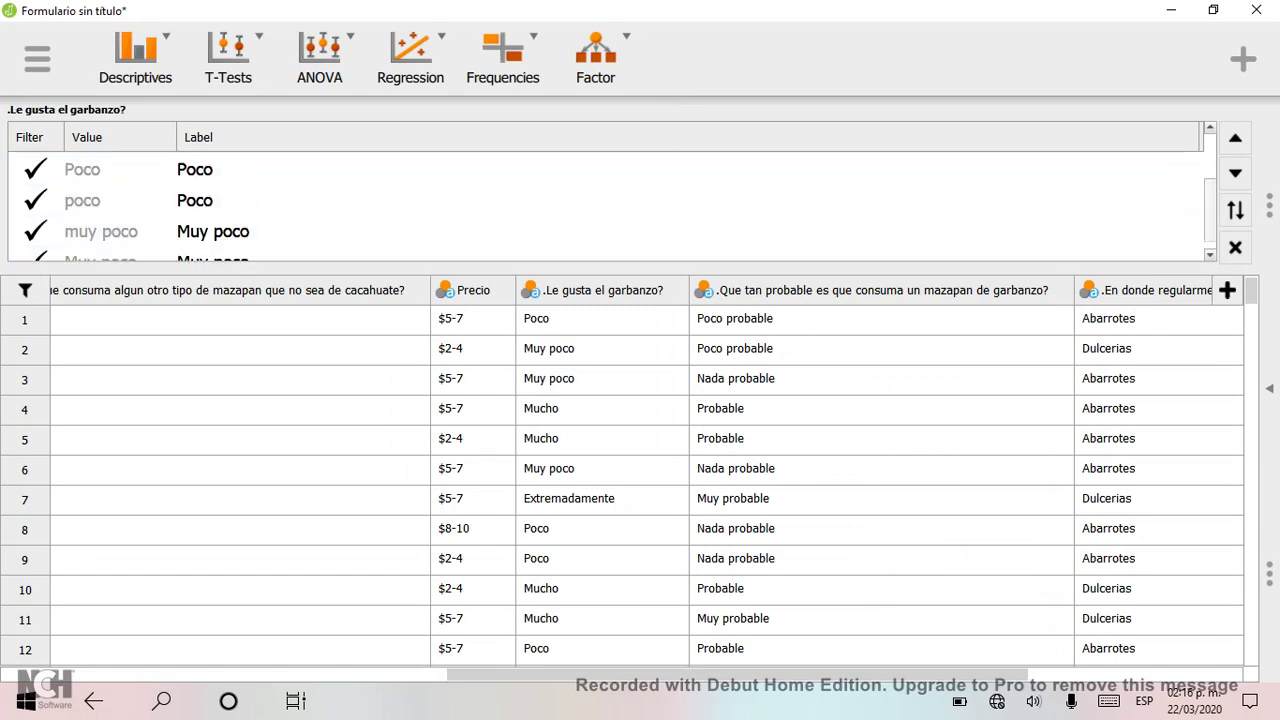
pyautogui.press('Down')
pyautogui.press('Down')
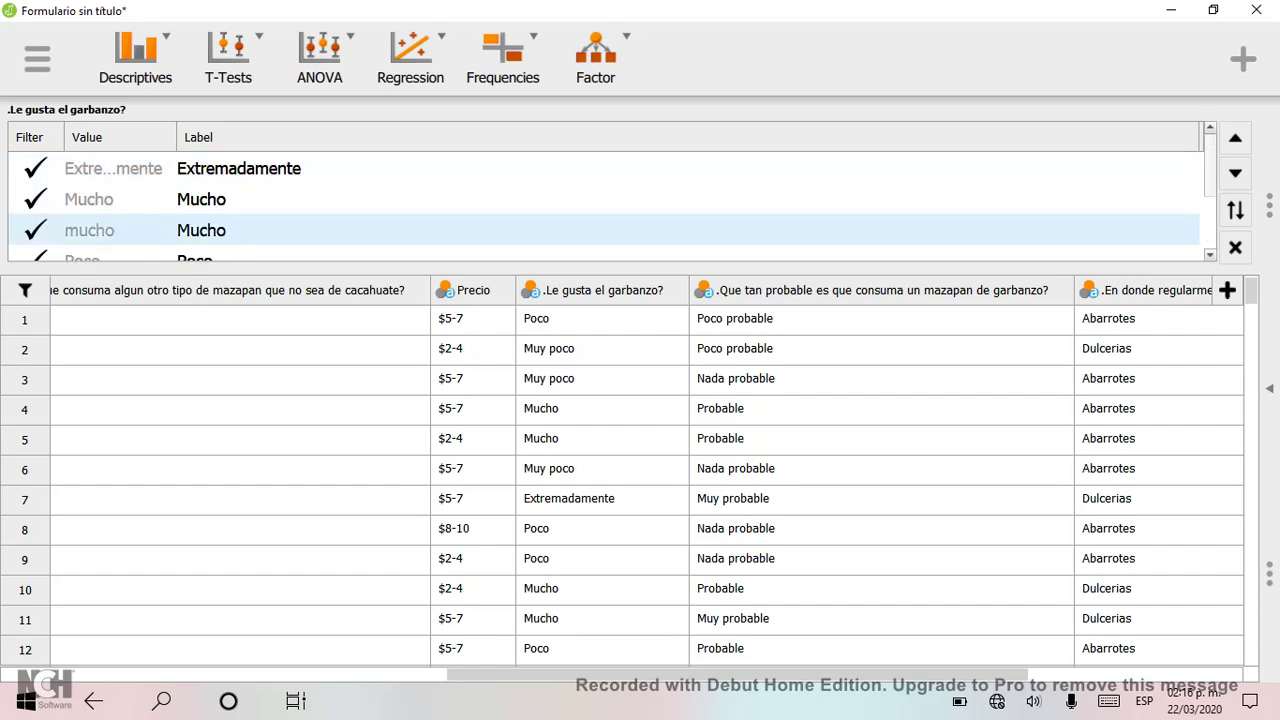
pyautogui.click(1235, 247)
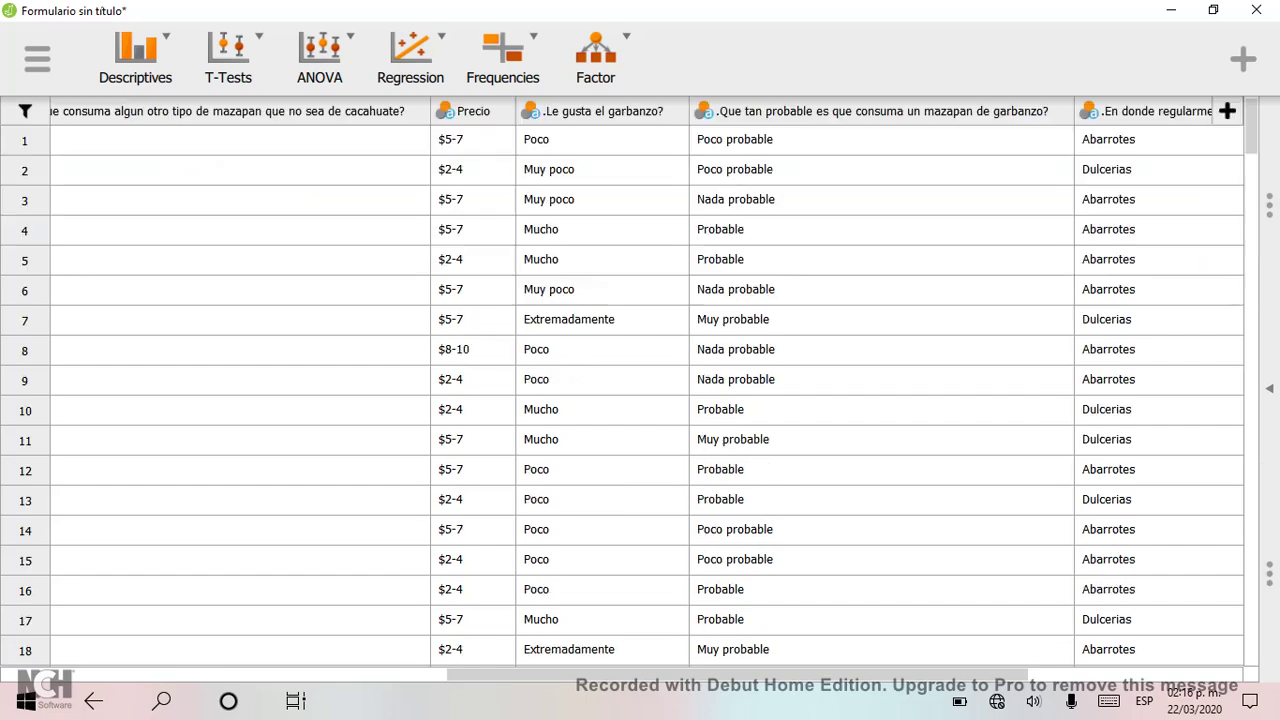
# Return to the Descriptive Statistics analysis and add distribution plots for .Le gusta el garbanzo? split by age
pyautogui.click(1269, 388)
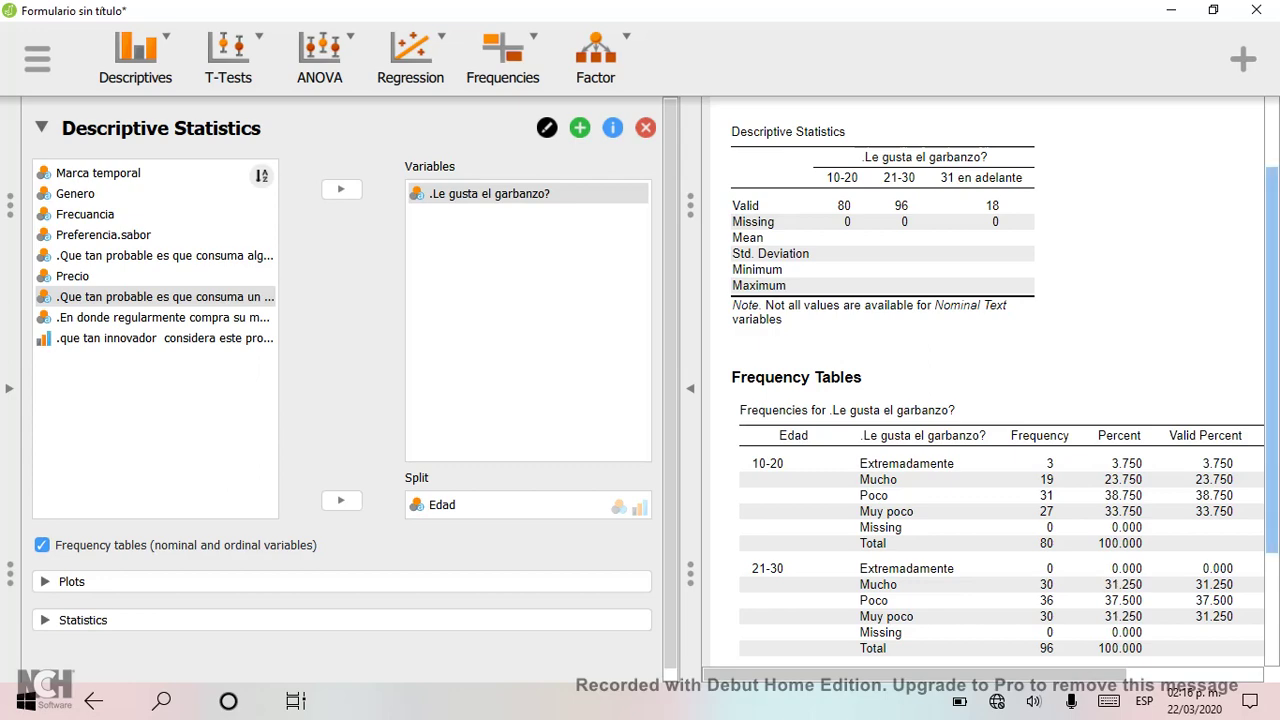
pyautogui.scroll(-3, 1000, 400)
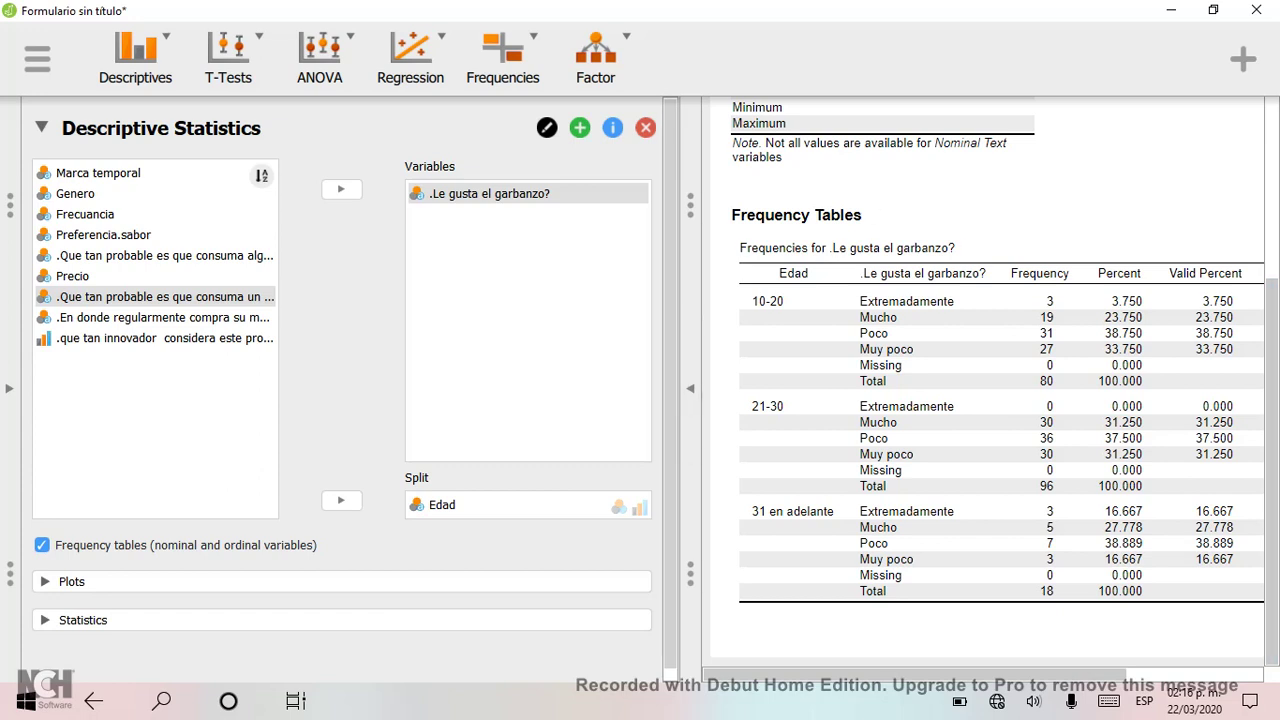
pyautogui.click(46, 581)
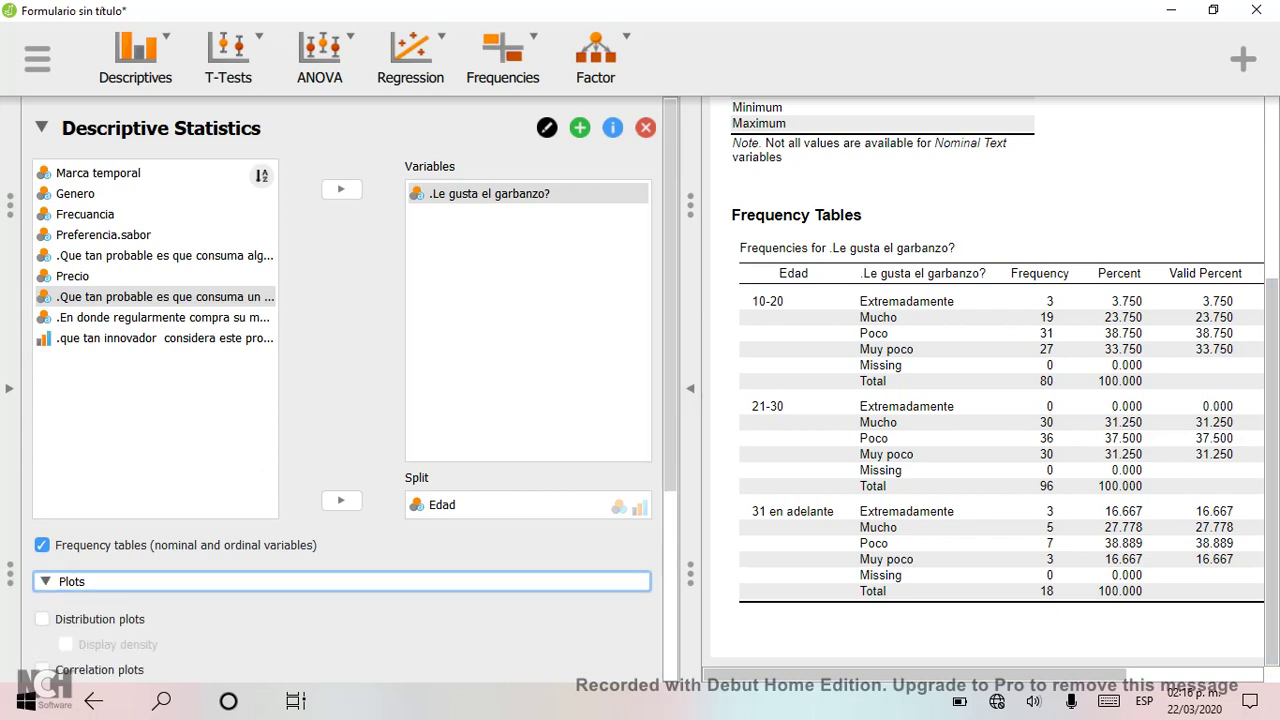
pyautogui.moveTo(670, 370); pyautogui.dragTo(670, 516)
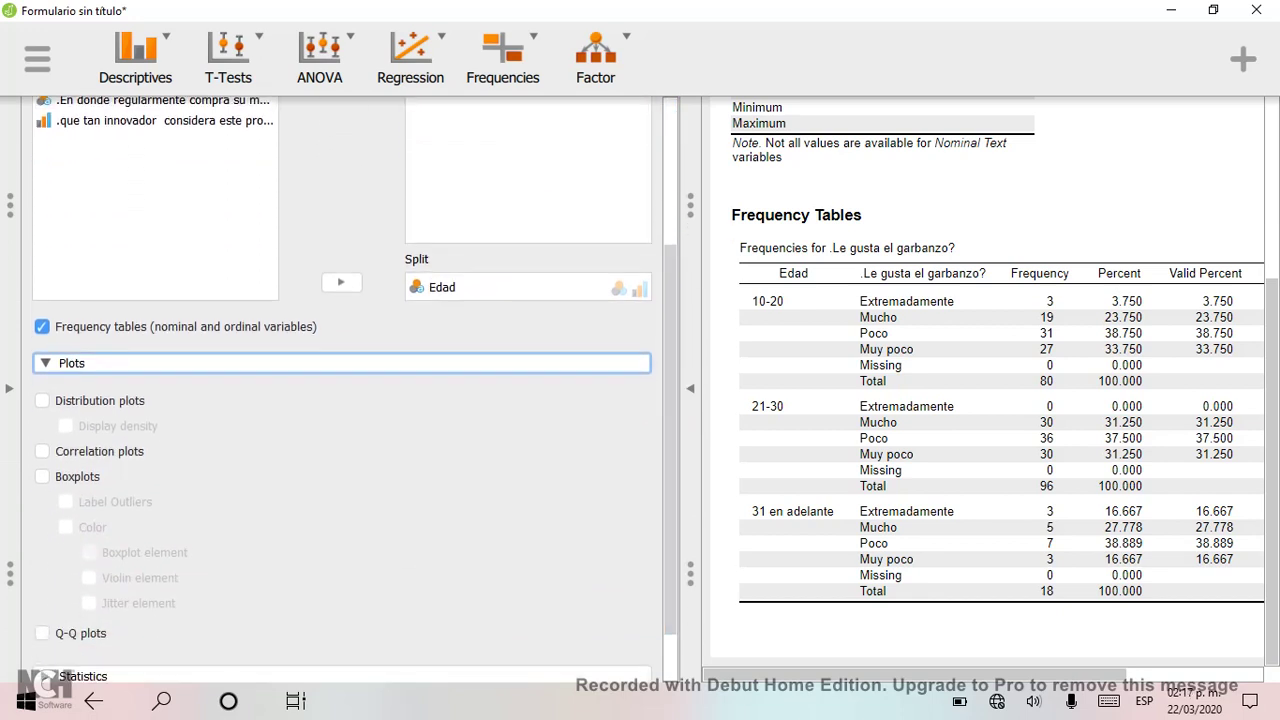
pyautogui.click(42, 401)
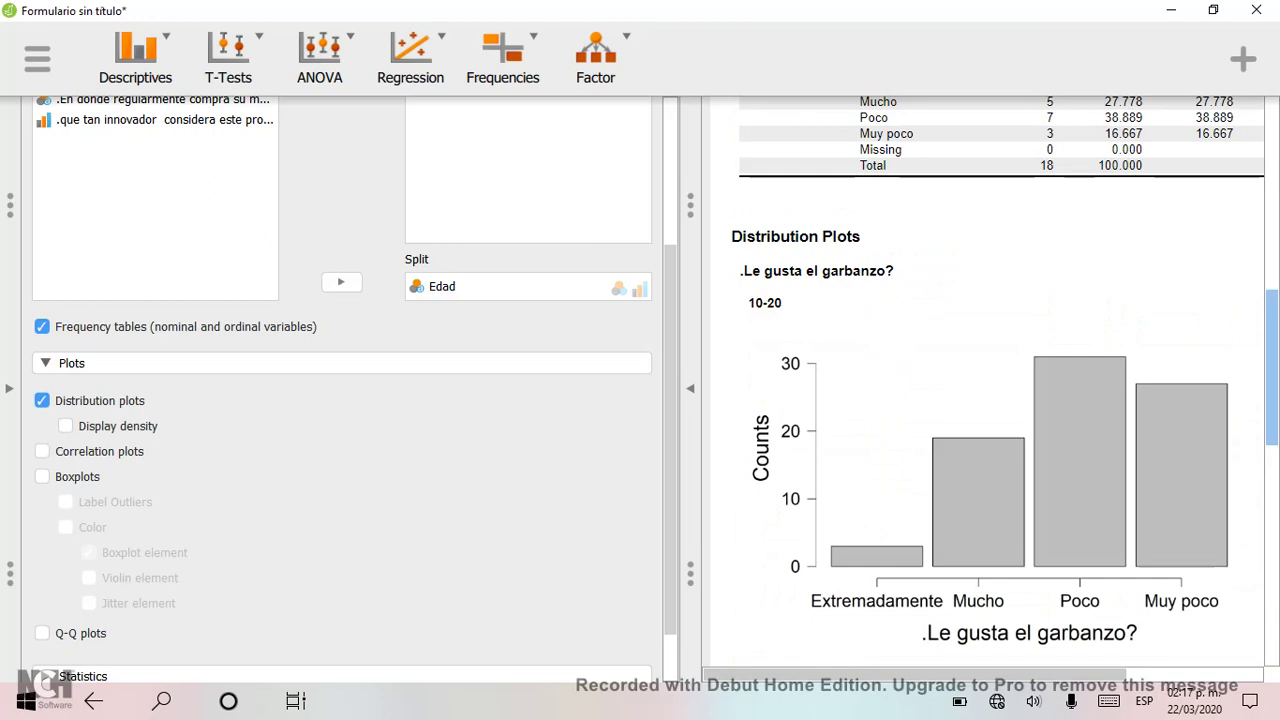
# Examine the frequency tables and distribution plots of .Le gusta el garbanzo? for each age group
pyautogui.moveTo(1272, 367); pyautogui.dragTo(1272, 230)
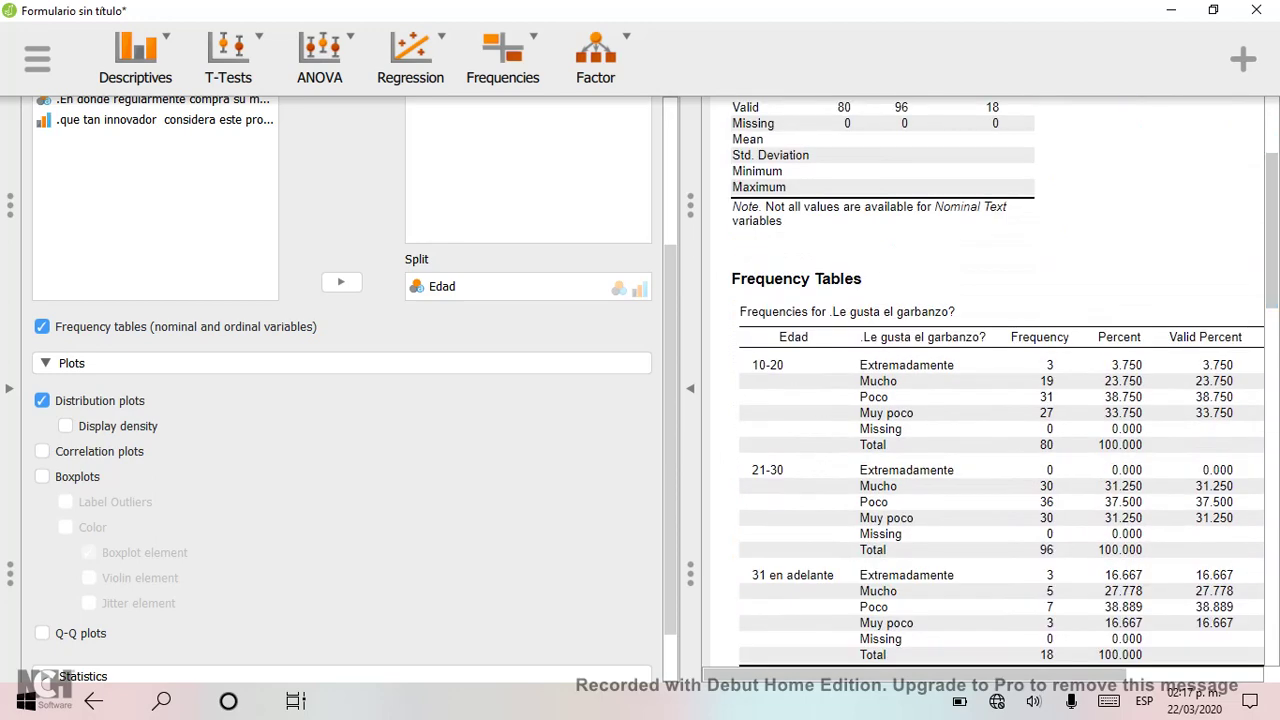
pyautogui.moveTo(670, 440); pyautogui.dragTo(670, 296)
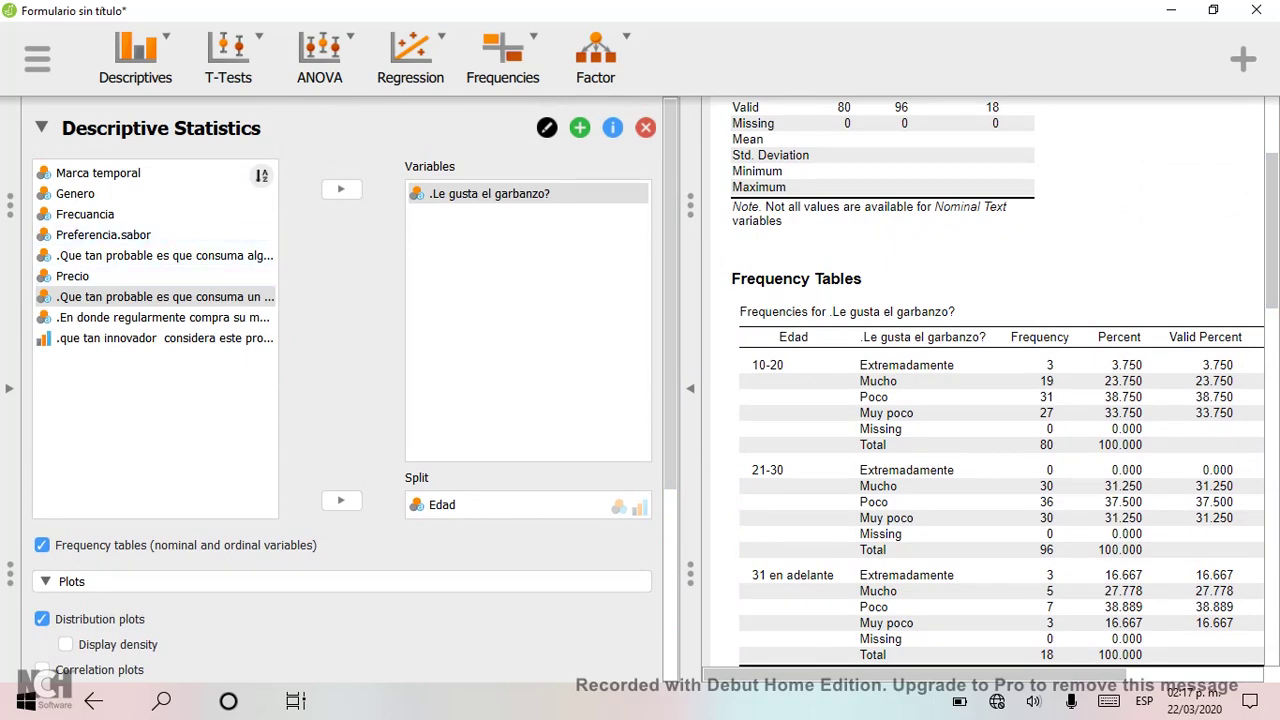
pyautogui.scroll(-5, 1000, 380)
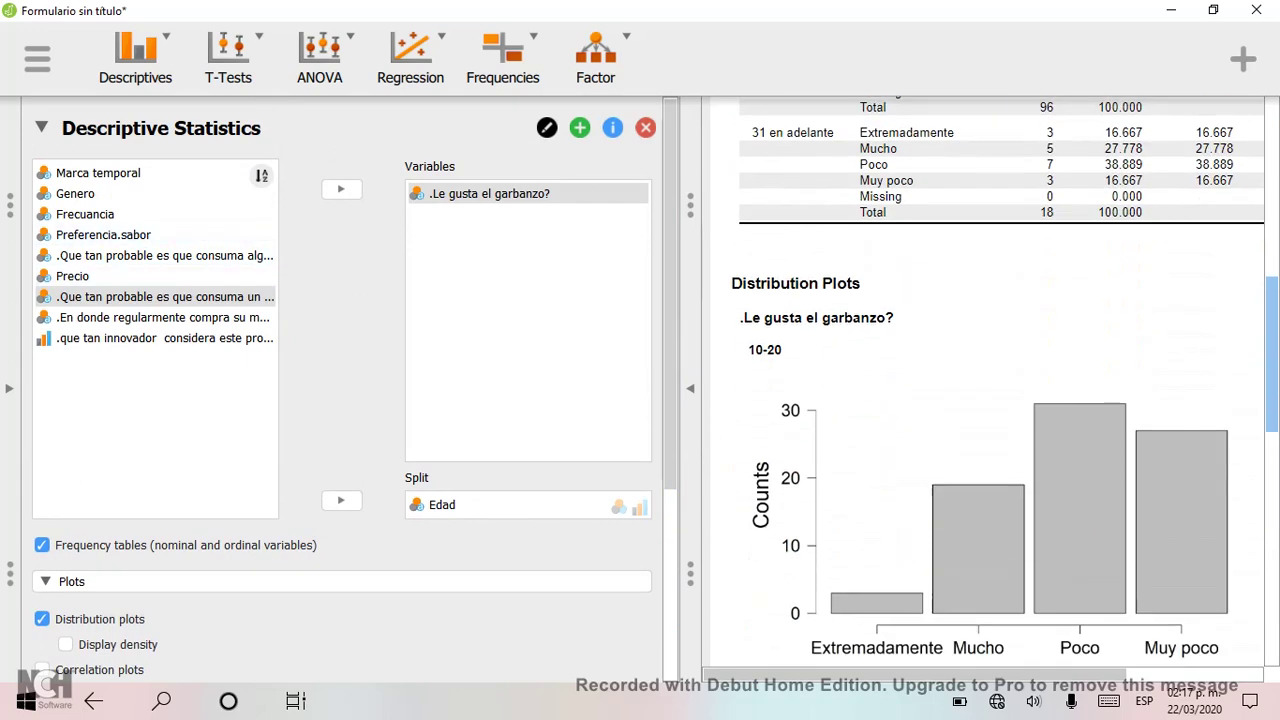
pyautogui.moveTo(1272, 383); pyautogui.dragTo(1272, 395)
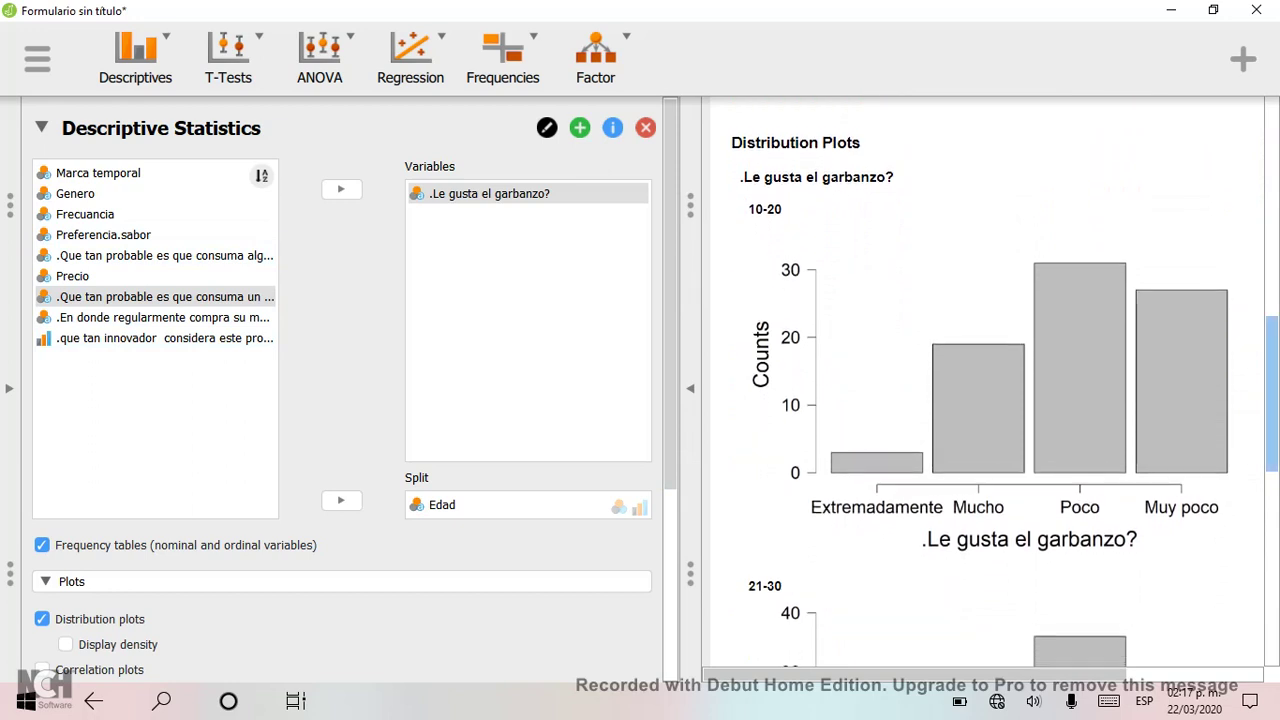
pyautogui.moveTo(1272, 395); pyautogui.dragTo(1272, 483)
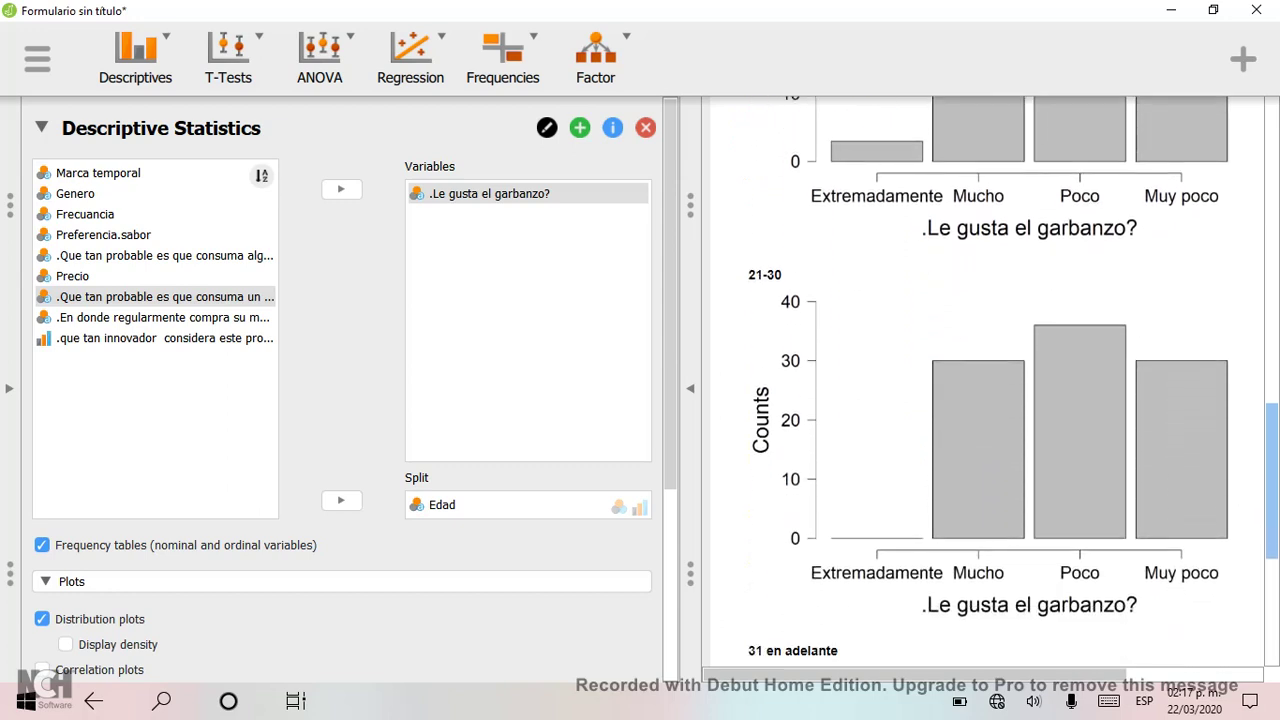
pyautogui.moveTo(1272, 483); pyautogui.dragTo(1272, 394)
pyautogui.scroll(-7, 988, 420)
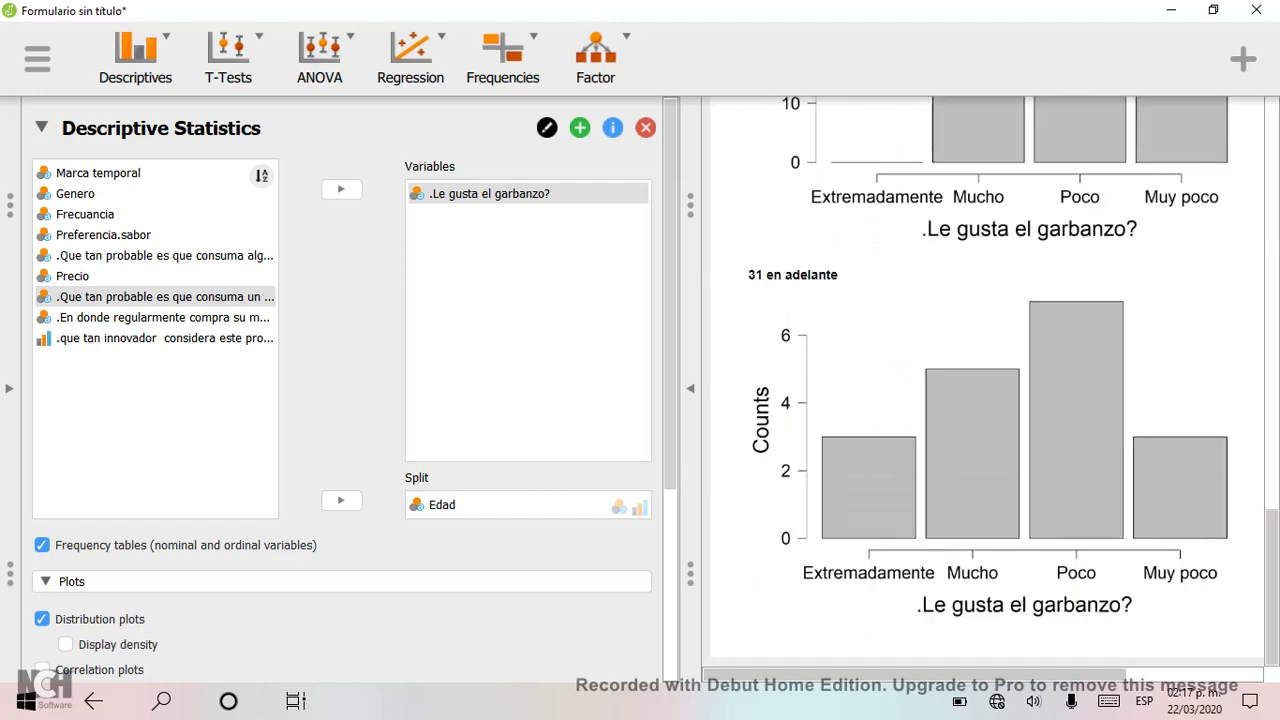
pyautogui.scroll(5, 988, 420)
pyautogui.scroll(-5, 988, 420)
pyautogui.scroll(7, 988, 400)
pyautogui.scroll(-7, 988, 400)
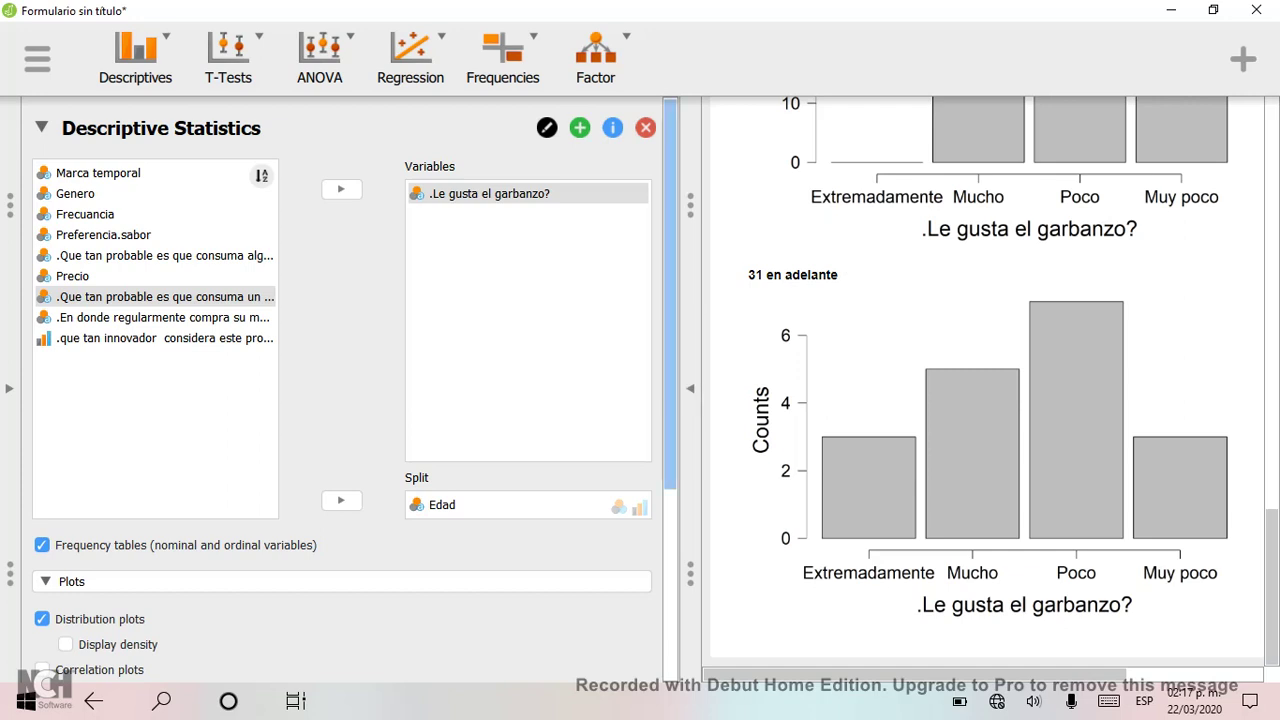
# Turn the distribution plots off and on again
pyautogui.scroll(-5, 340, 400)
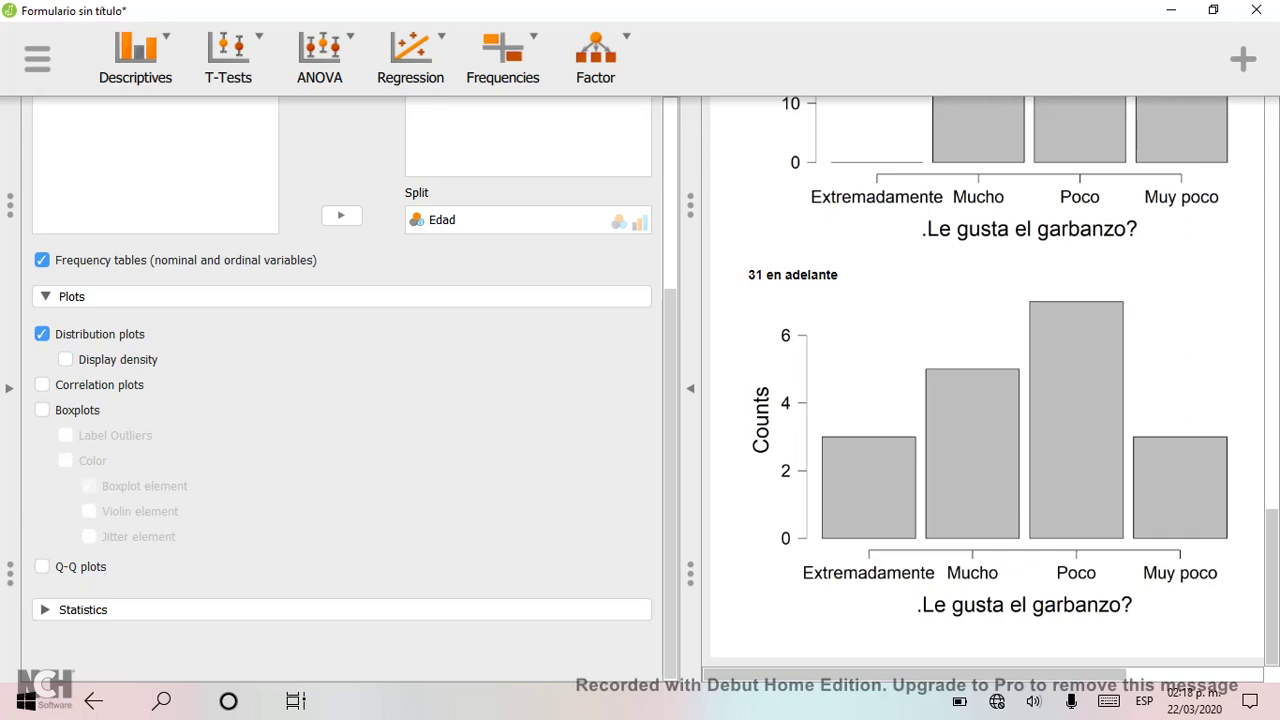
pyautogui.click(41, 334)
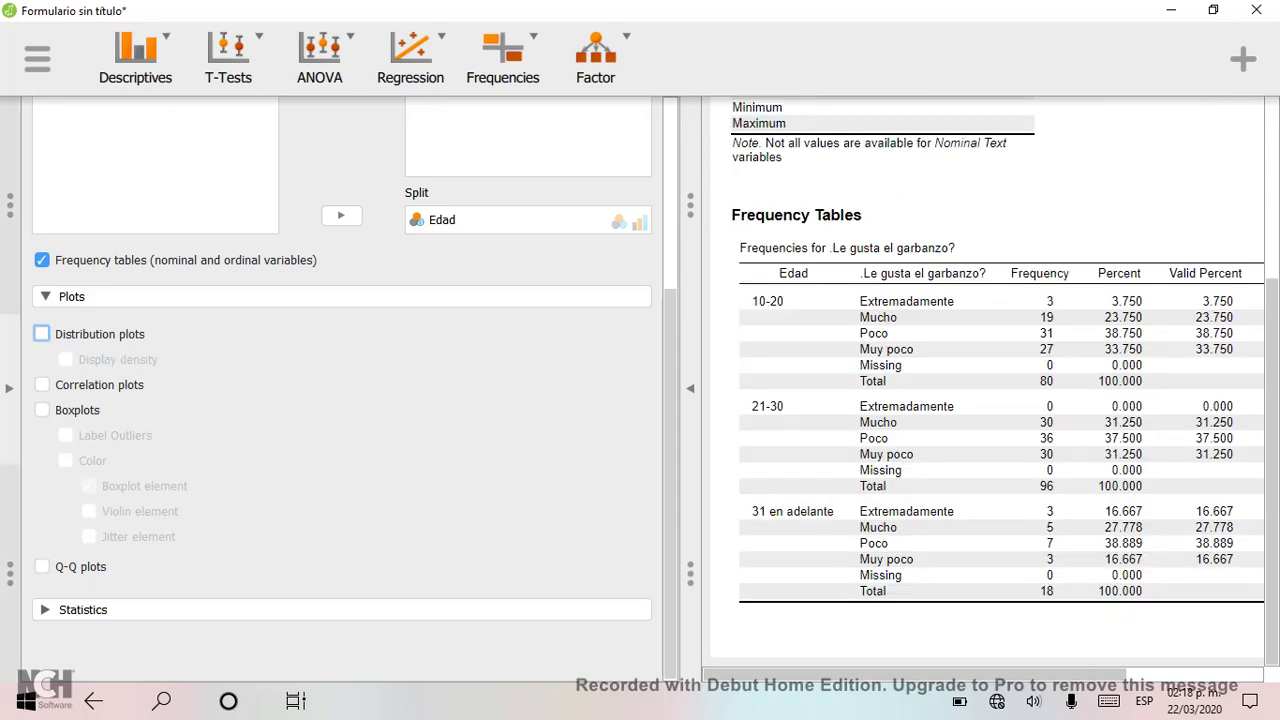
pyautogui.click(41, 334)
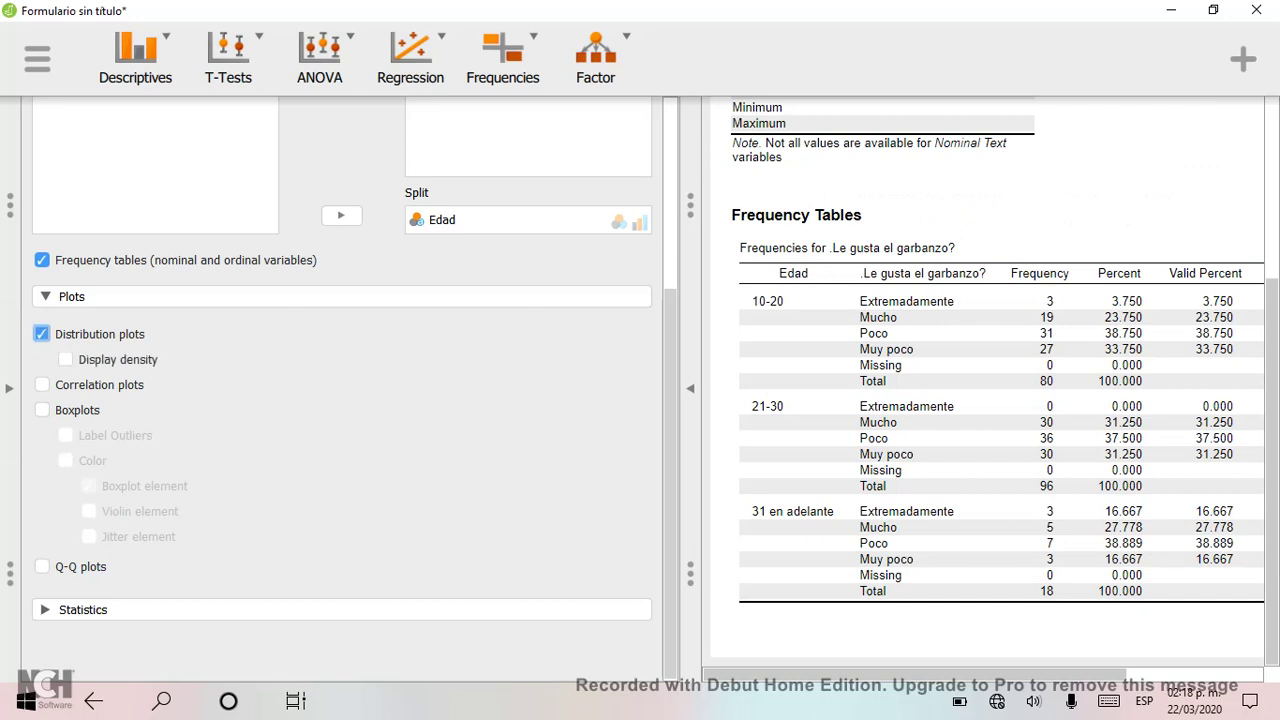
# Replace Edad with Genero as the split variable for .Le gusta el garbanzo?
pyautogui.scroll(5, 530, 505)
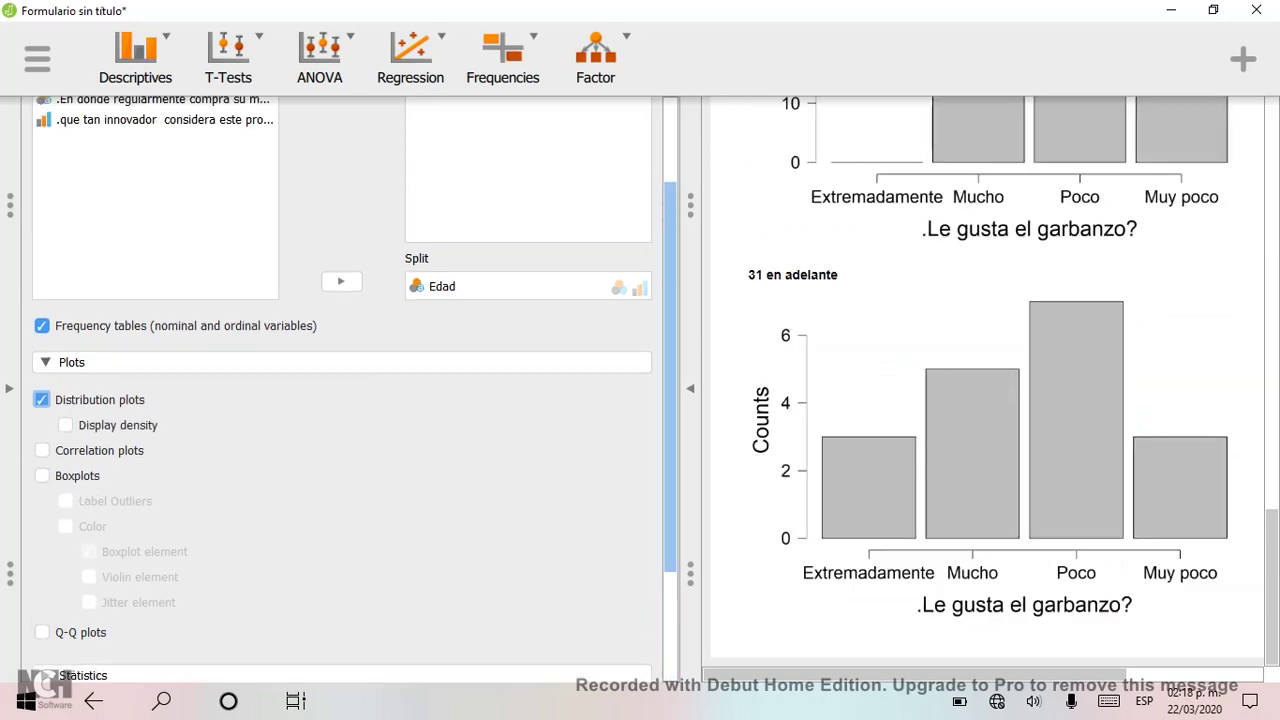
pyautogui.click(442, 504)
pyautogui.click(340, 499)
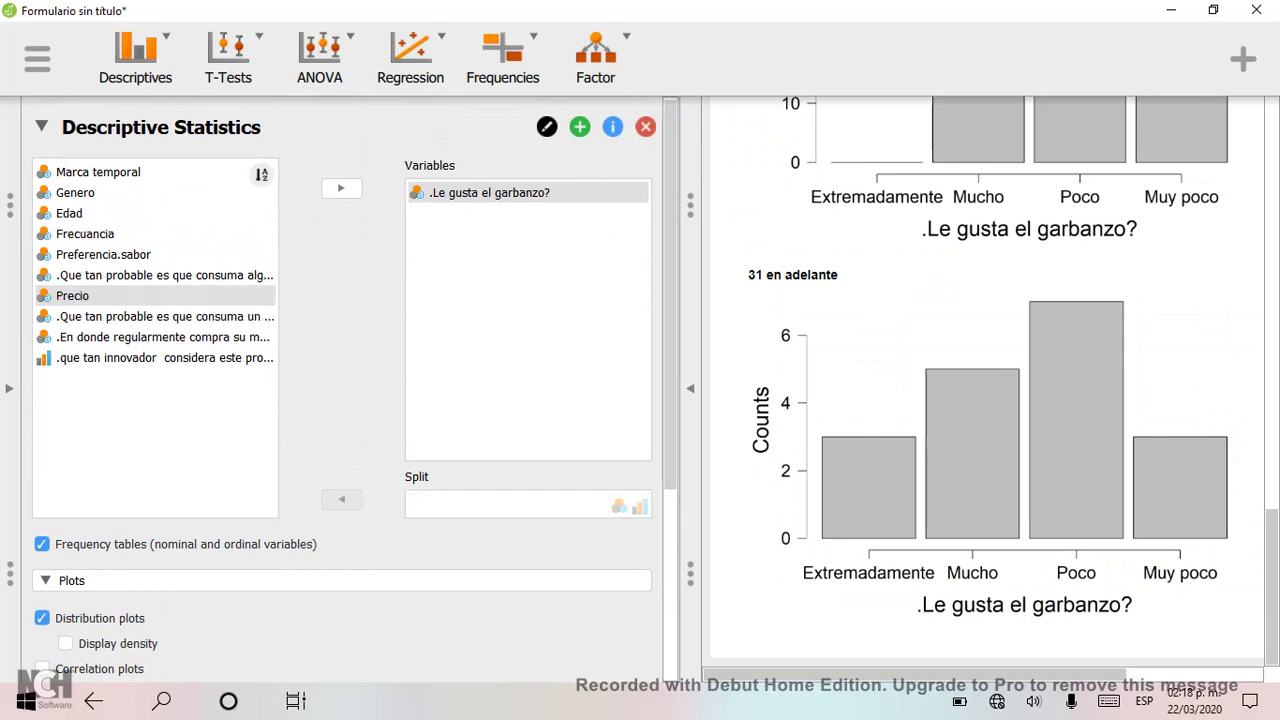
pyautogui.click(75, 193)
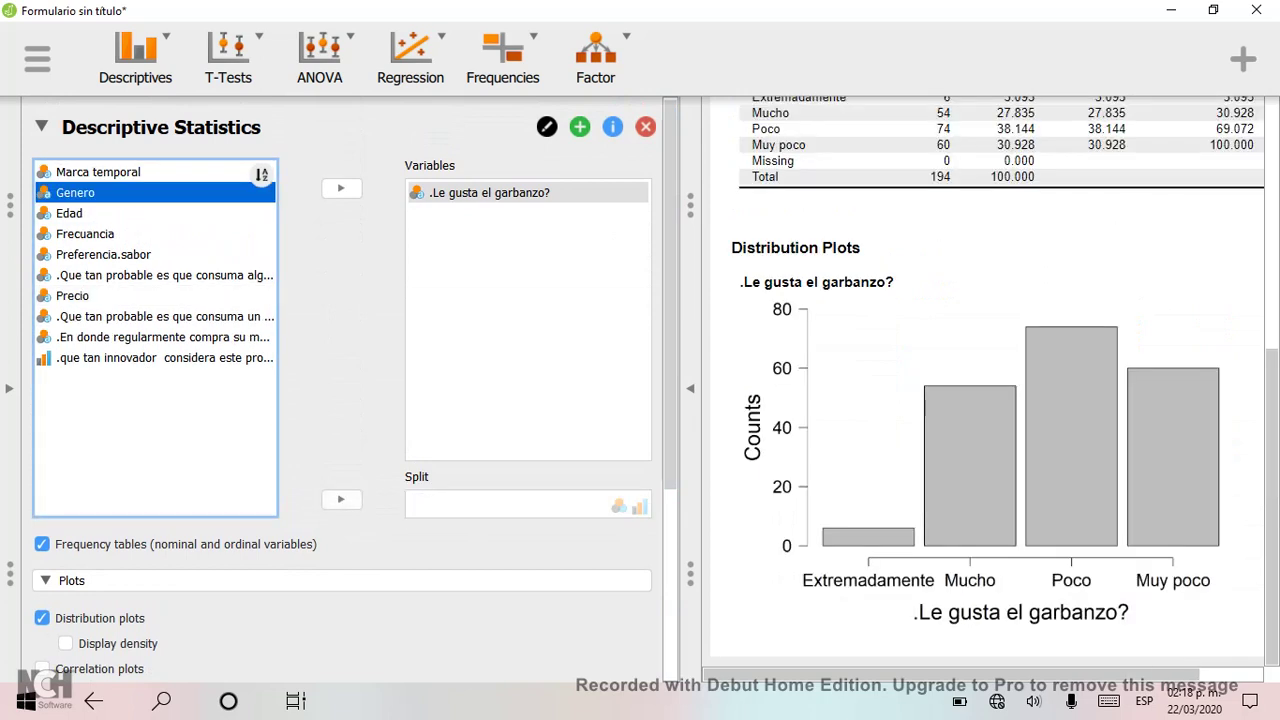
pyautogui.click(340, 499)
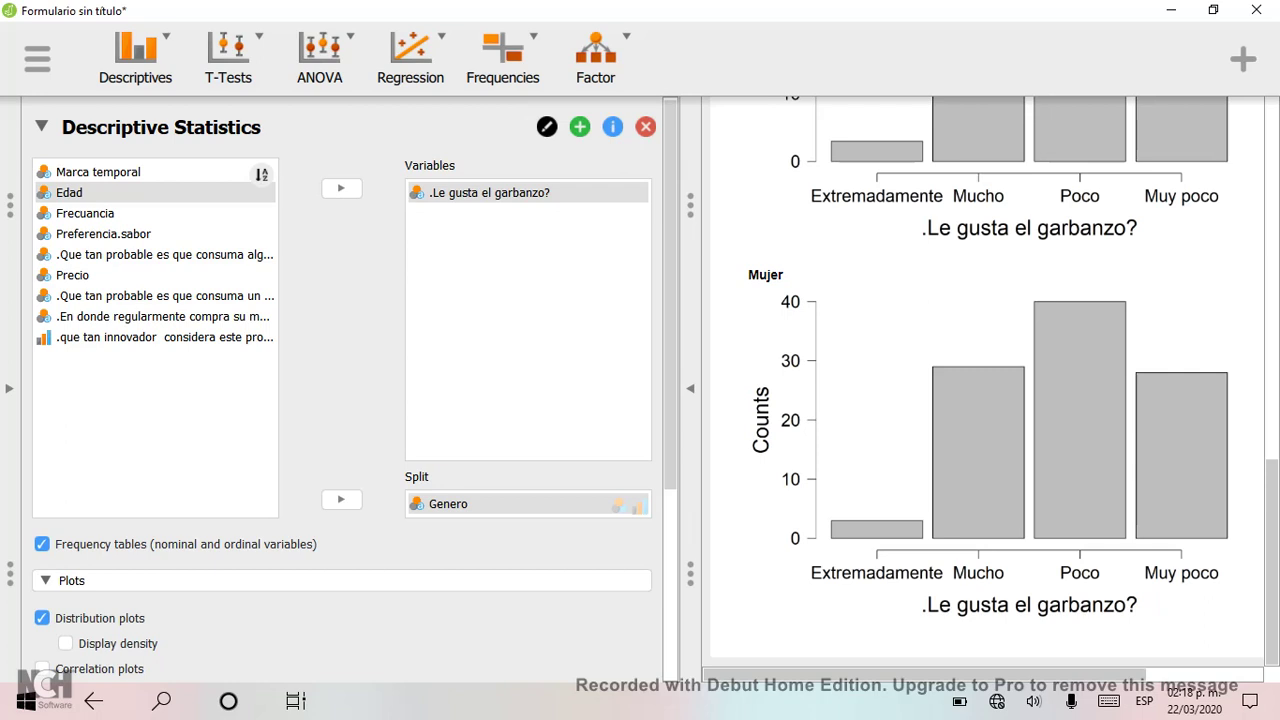
# Examine the frequency tables and distribution plots of .Le gusta el garbanzo? for Hombre and Mujer
pyautogui.scroll(5, 990, 383)
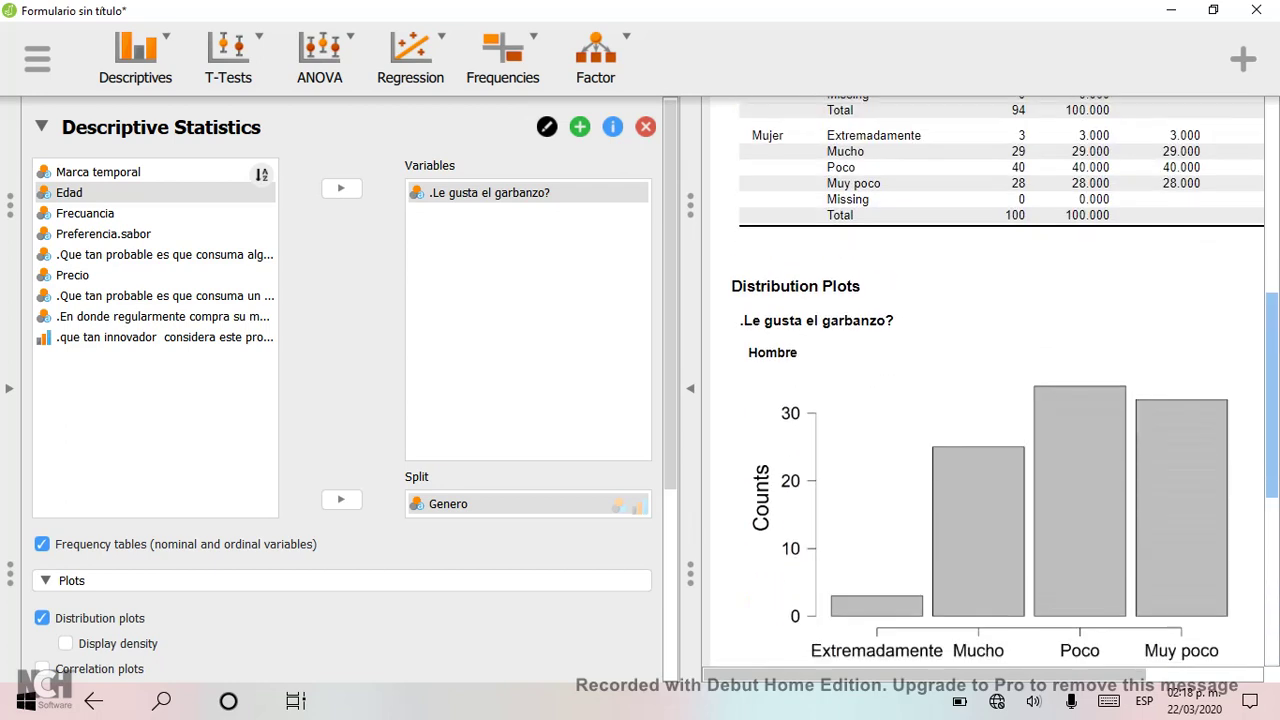
pyautogui.scroll(-3, 990, 383)
pyautogui.scroll(-5, 990, 383)
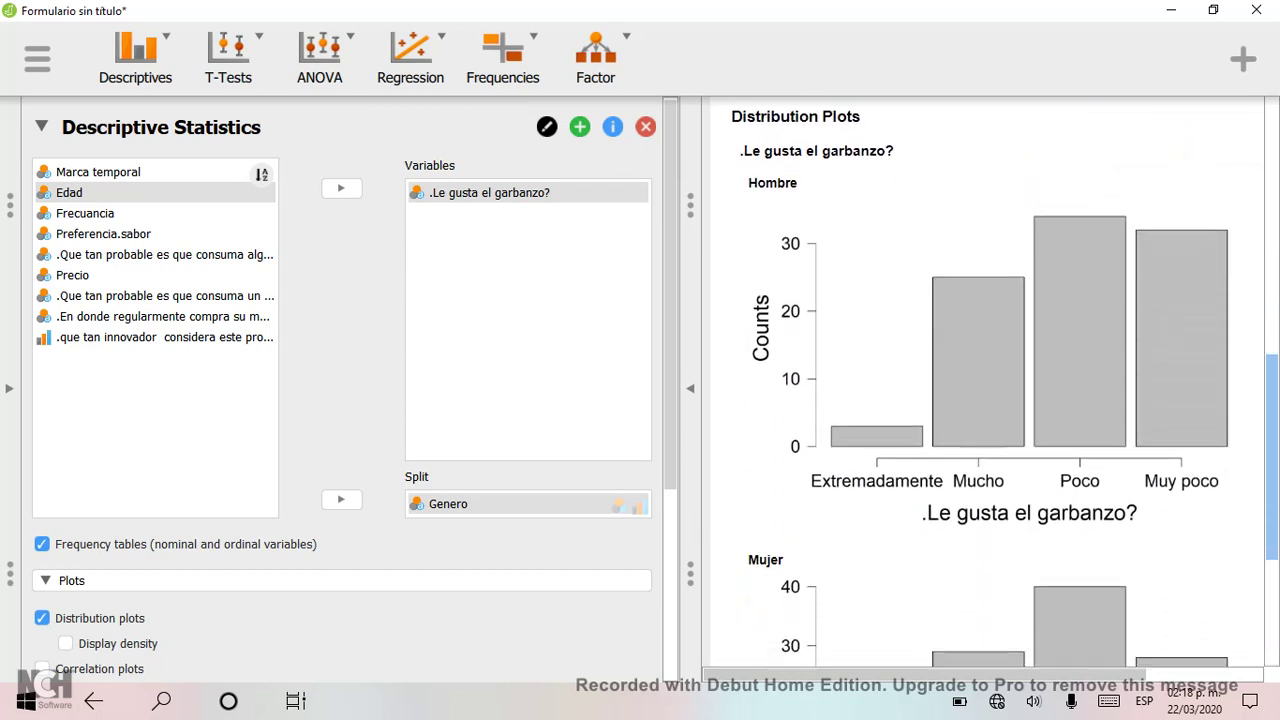
pyautogui.scroll(10, 990, 383)
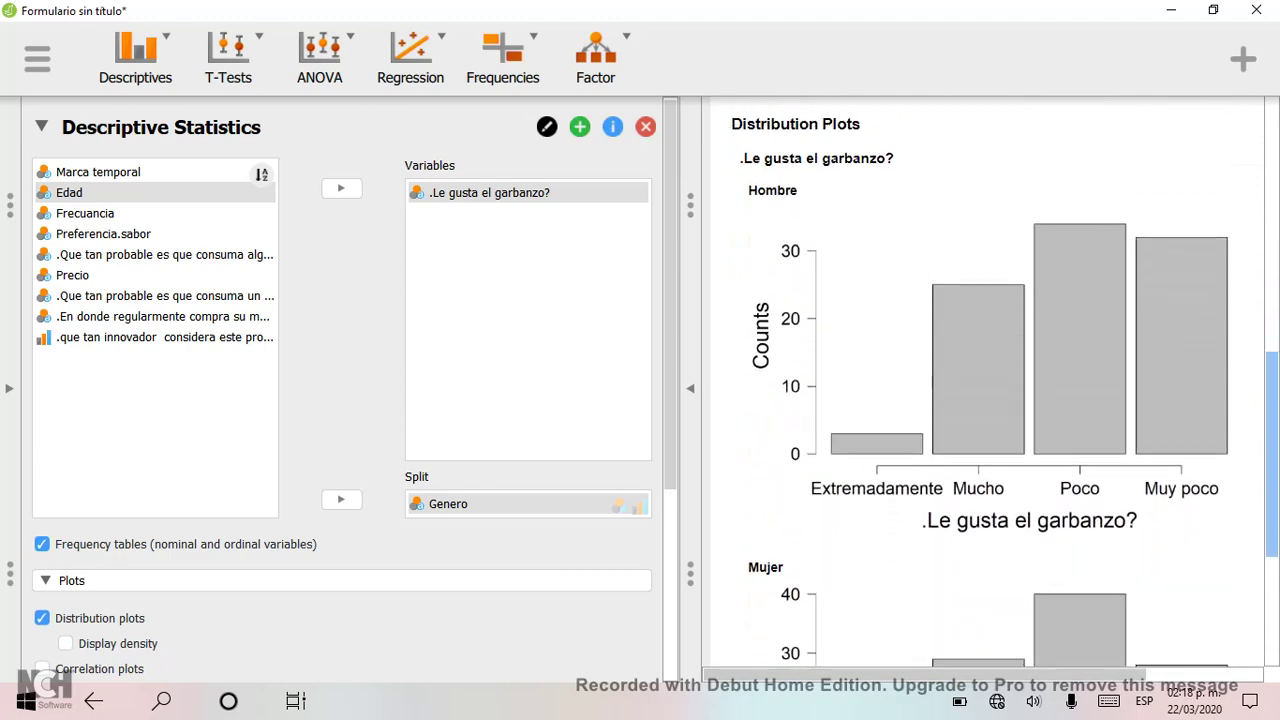
pyautogui.scroll(-2, 990, 383)
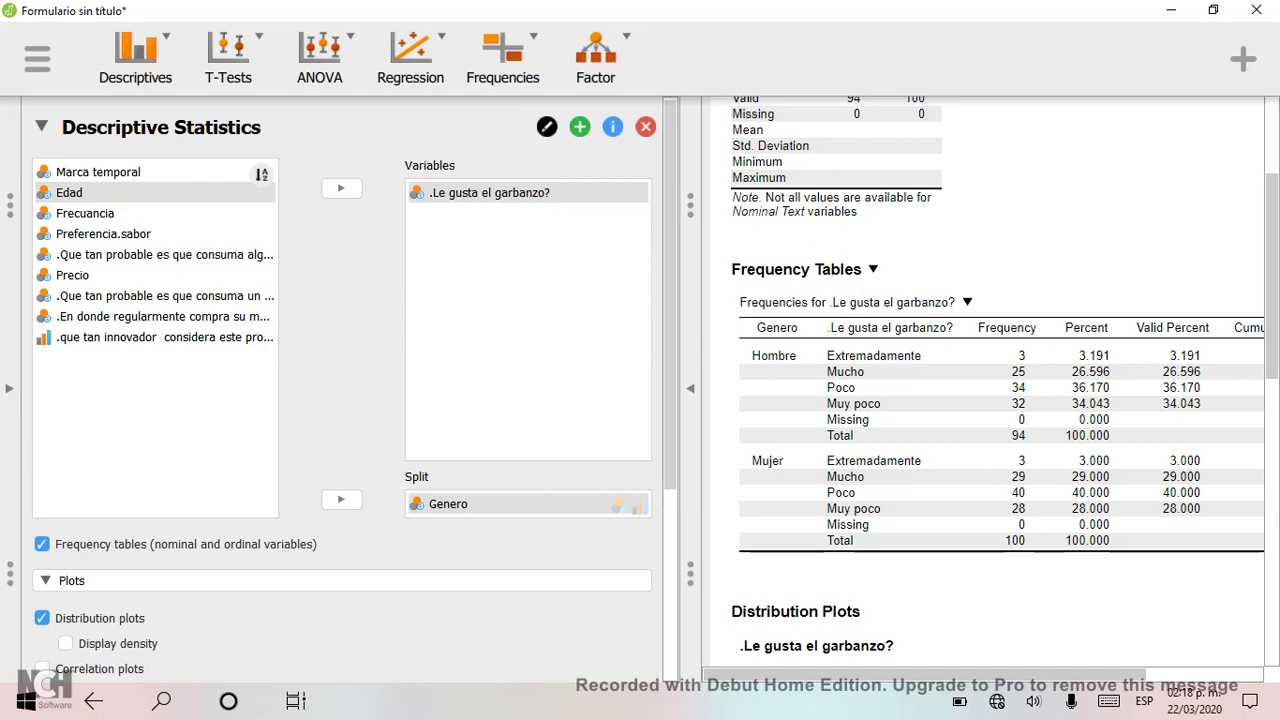
pyautogui.scroll(-10, 990, 380)
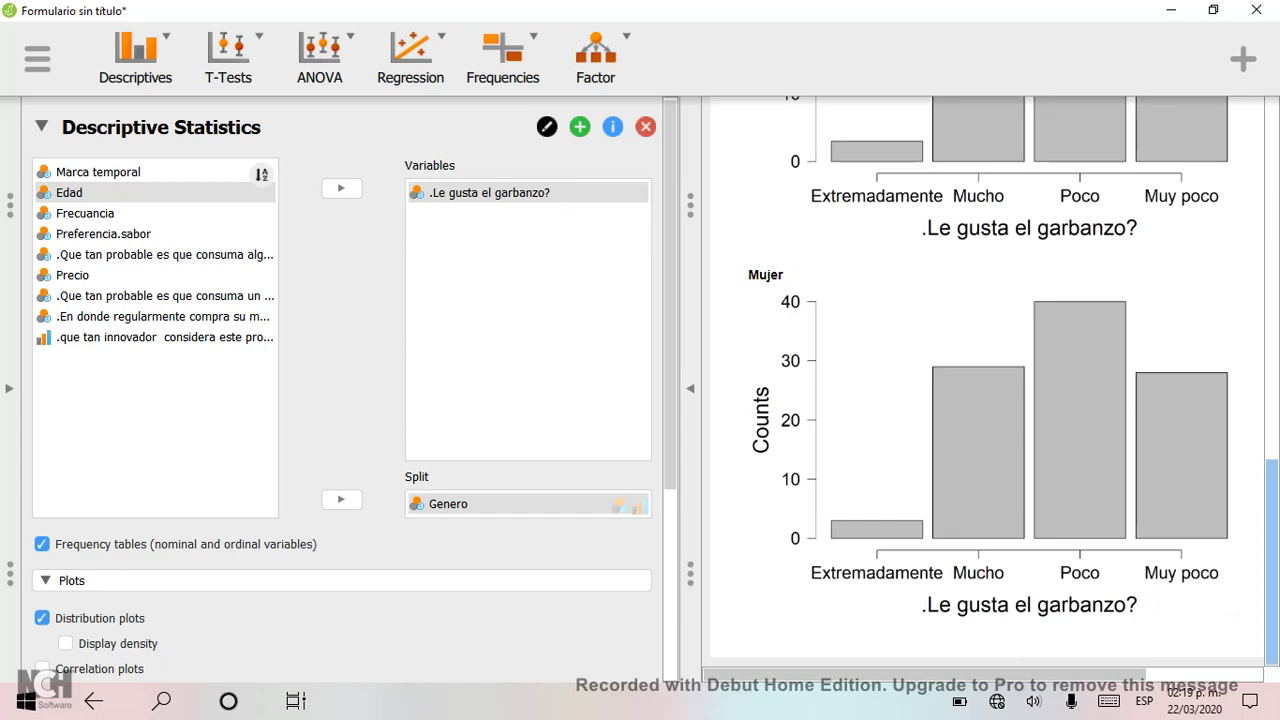
pyautogui.scroll(10, 985, 380)
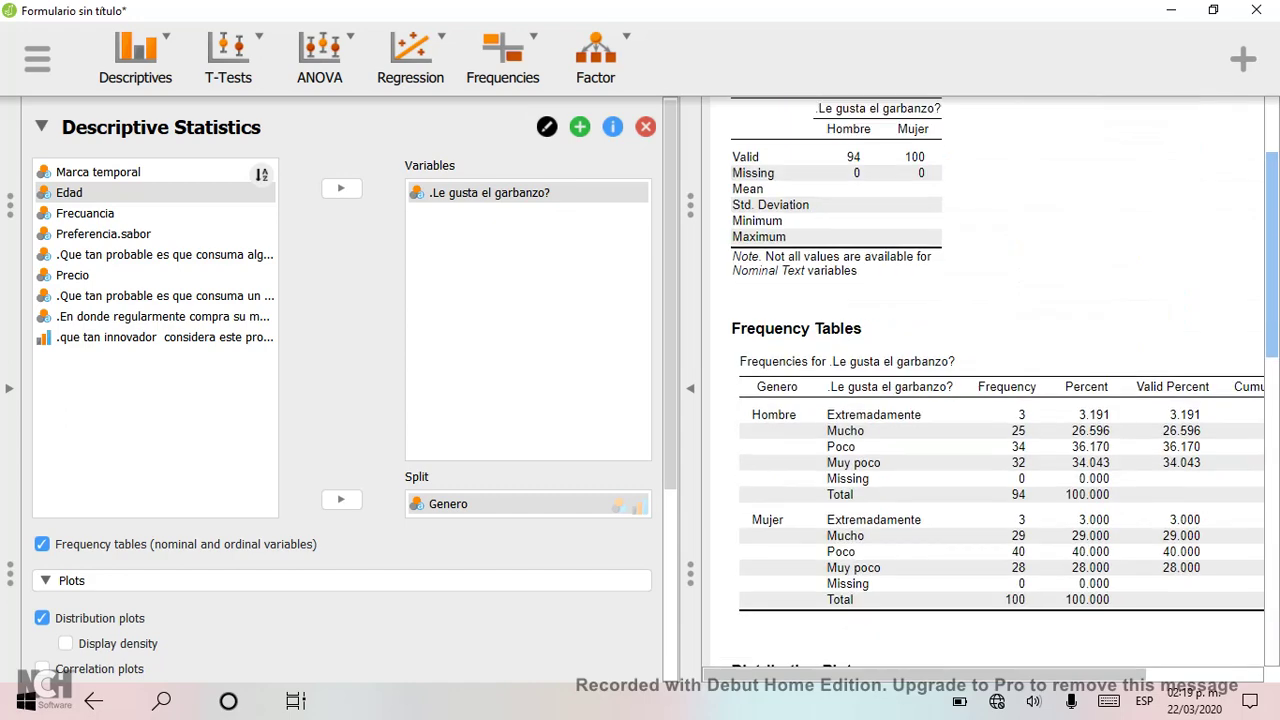
# View the Mujer distribution plot of .Le gusta el garbanzo?, and return to the first columns of the survey data
pyautogui.scroll(-5, 985, 380)
pyautogui.scroll(-5, 985, 380)
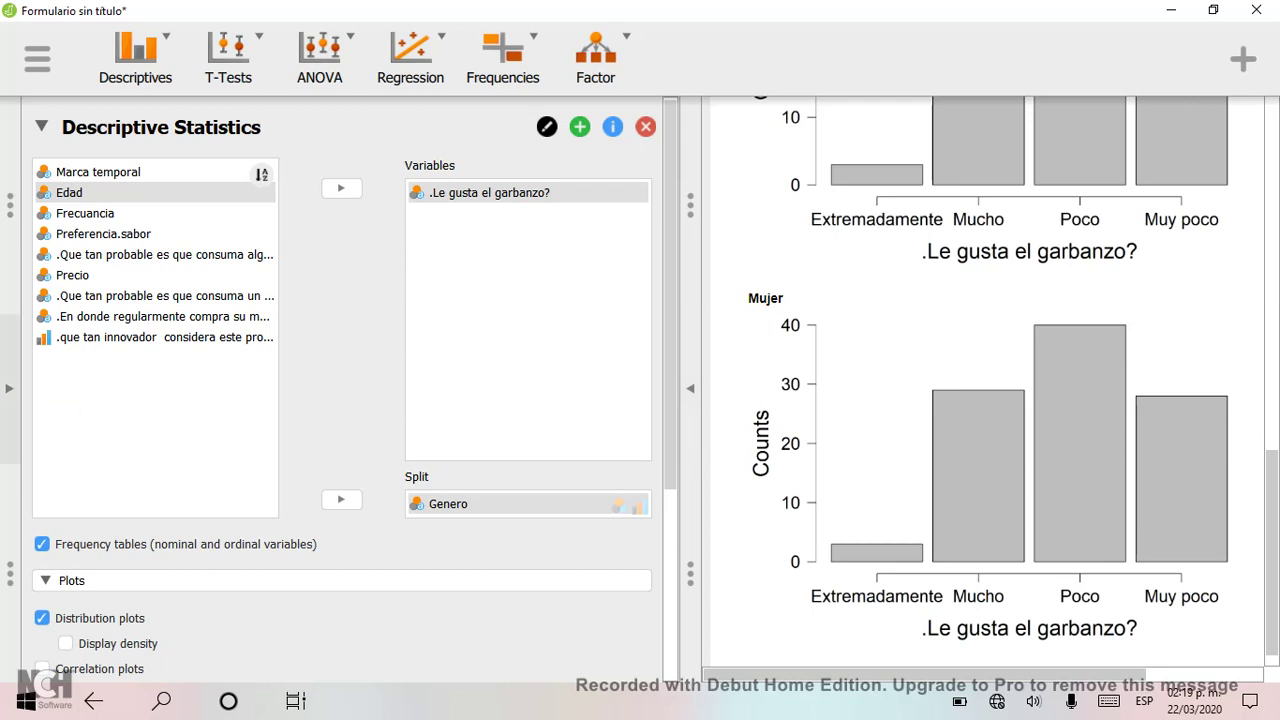
pyautogui.click(9, 389)
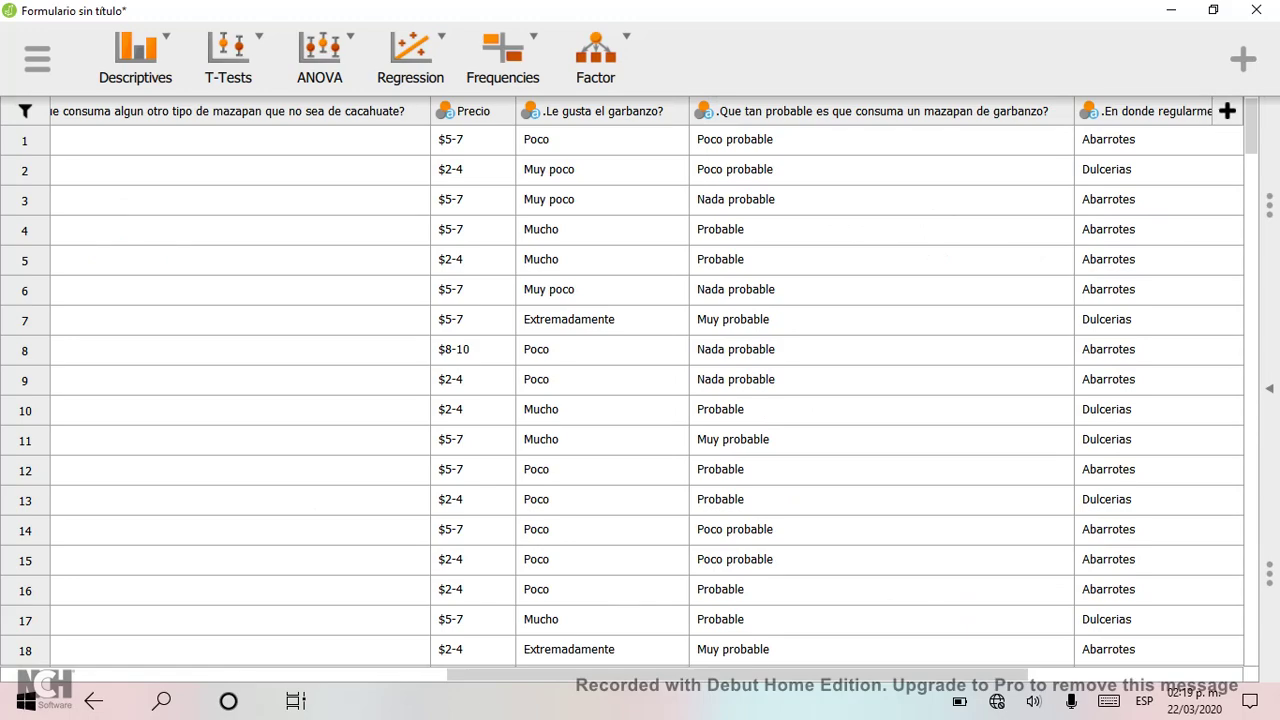
pyautogui.hscroll(-9, 646, 395)
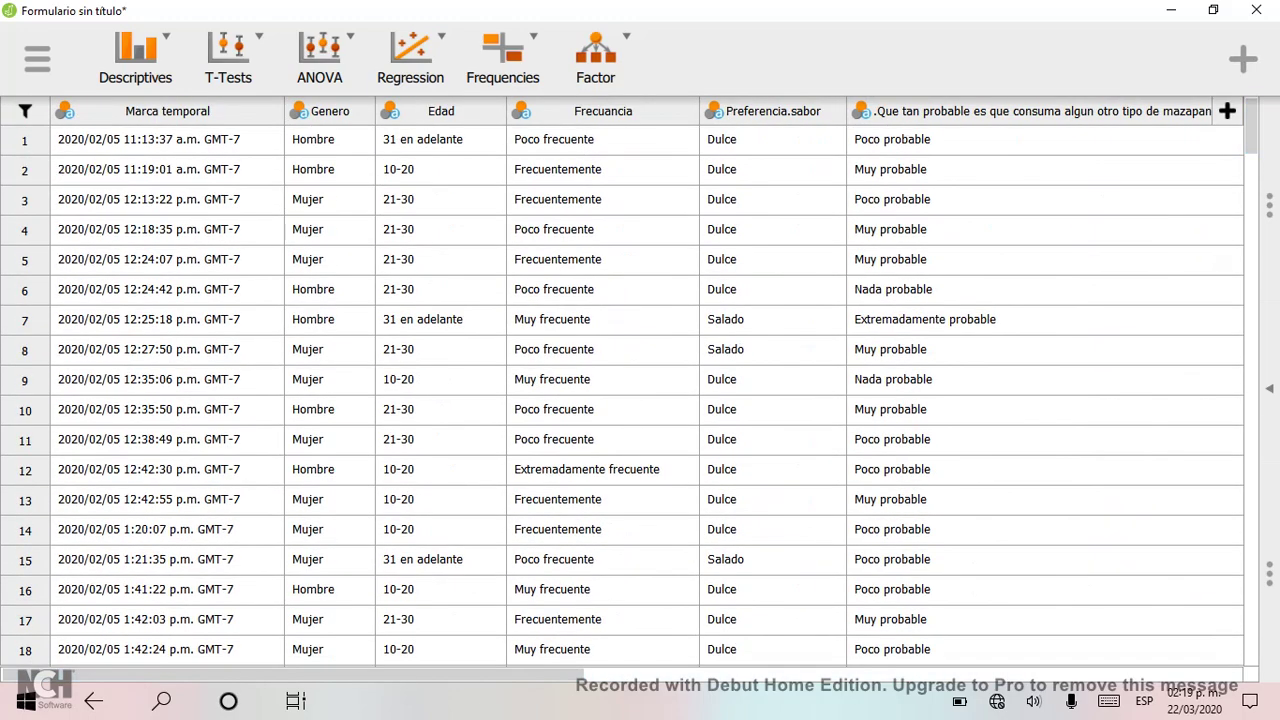
# Inspect the value labels of Frecuancia and Genero, checking the source spreadsheet in Excel, and close the label editor
pyautogui.click(603, 111)
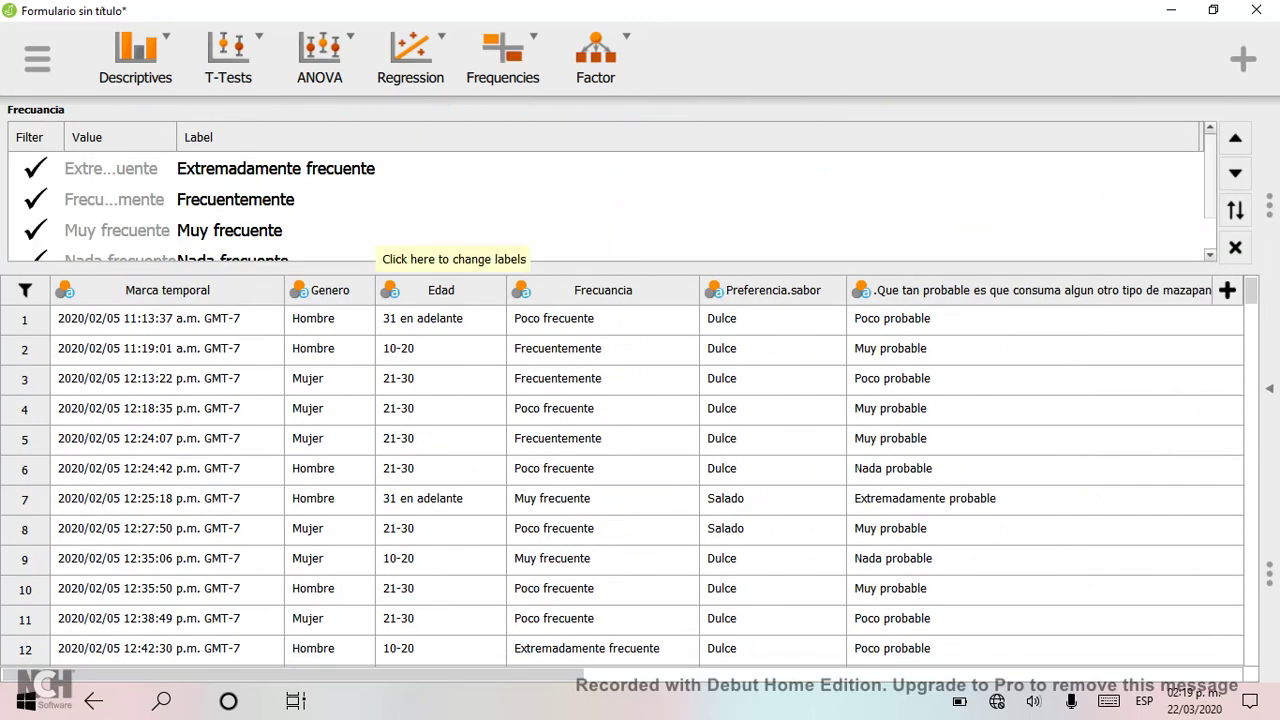
pyautogui.hotkey('alt', 'Tab')
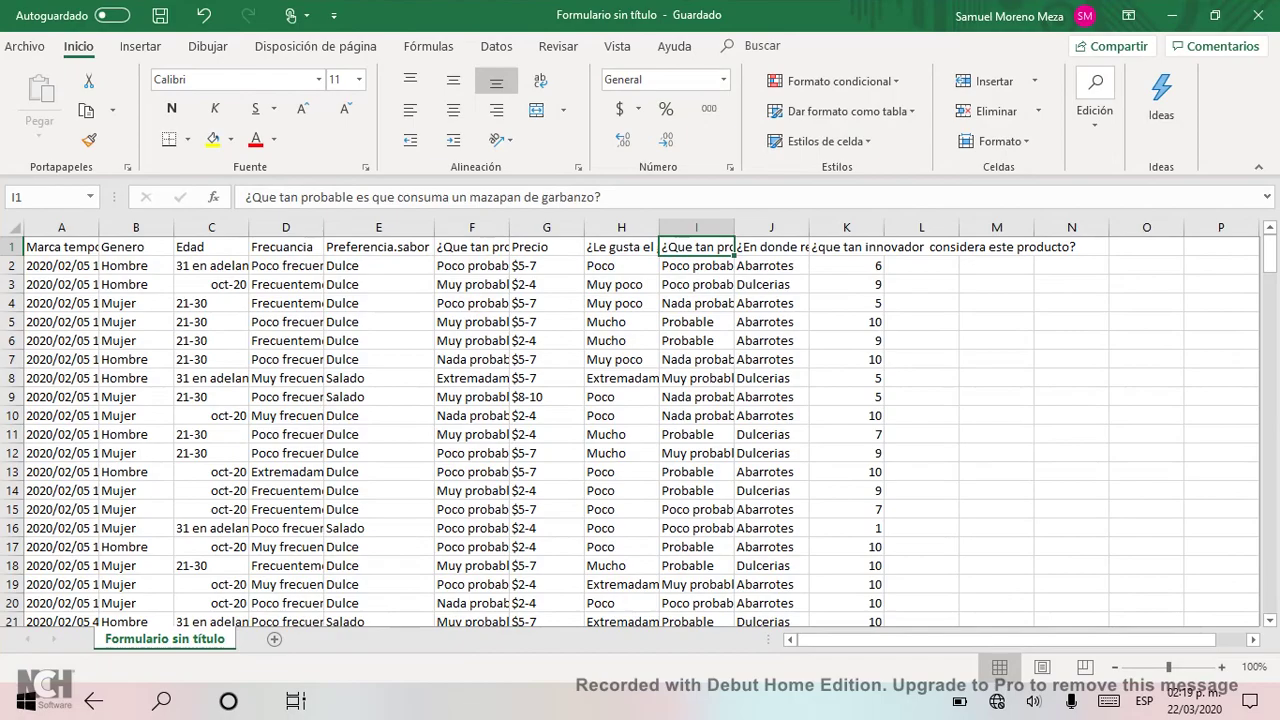
pyautogui.hotkey('alt', 'Tab')
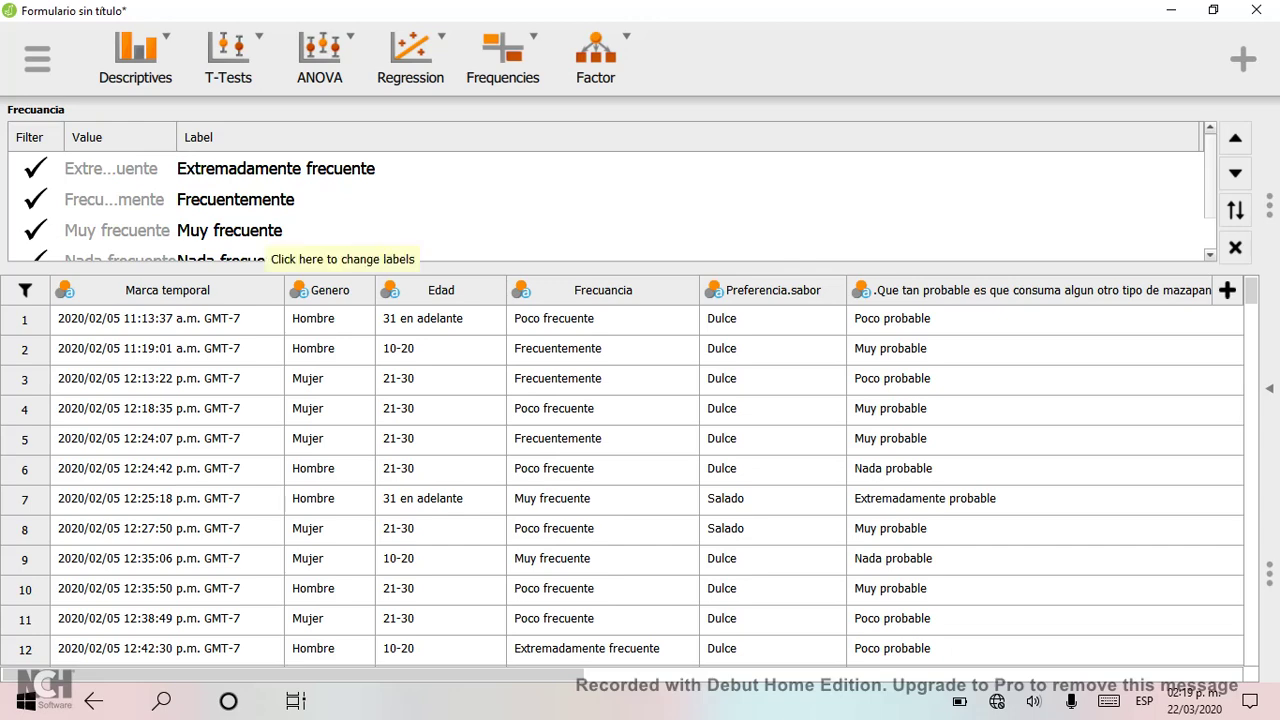
pyautogui.click(331, 290)
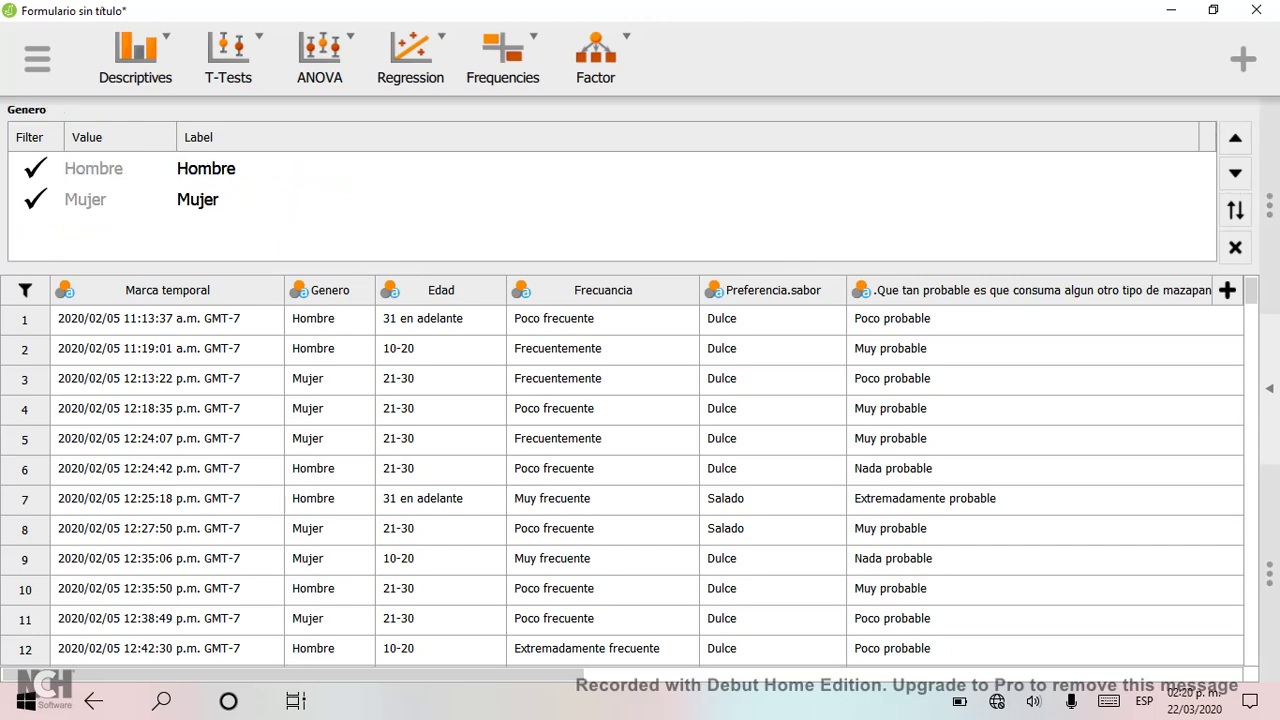
pyautogui.click(1235, 247)
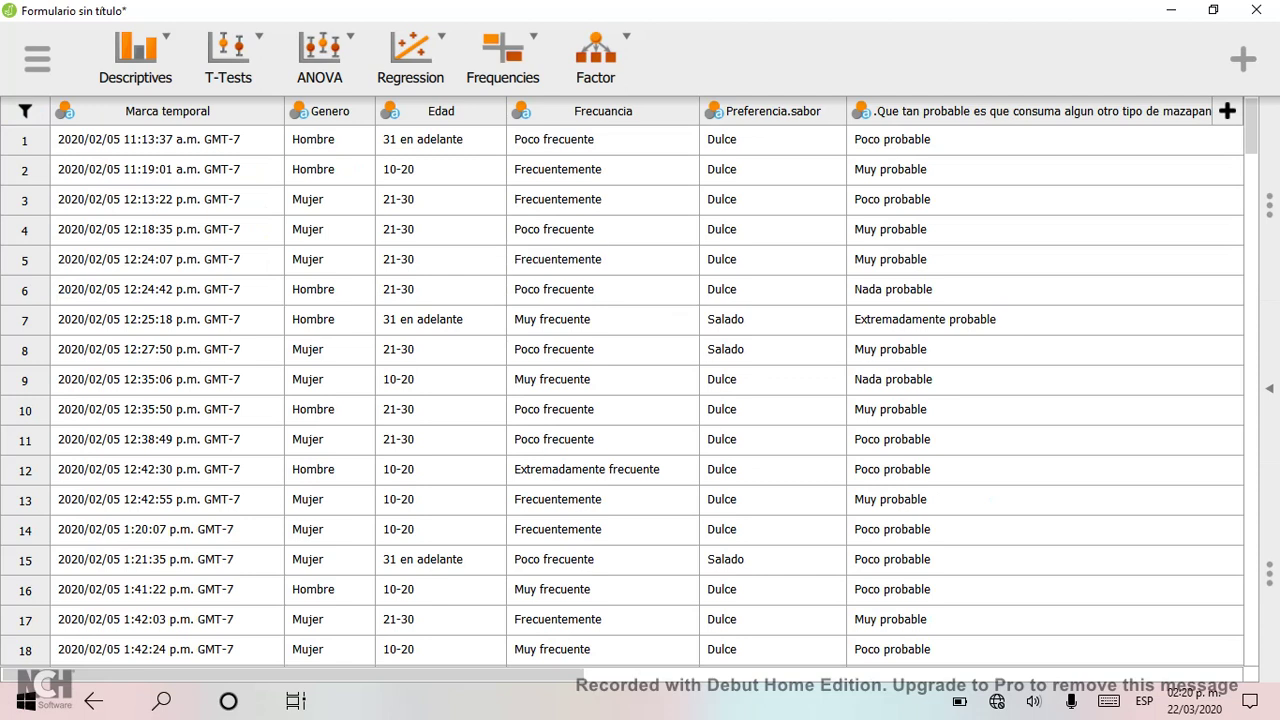
# Create a new Descriptive Statistics analysis with only .Que tan probable es que consuma un mazapan de garbanzo? as its variable
pyautogui.click(135, 60)
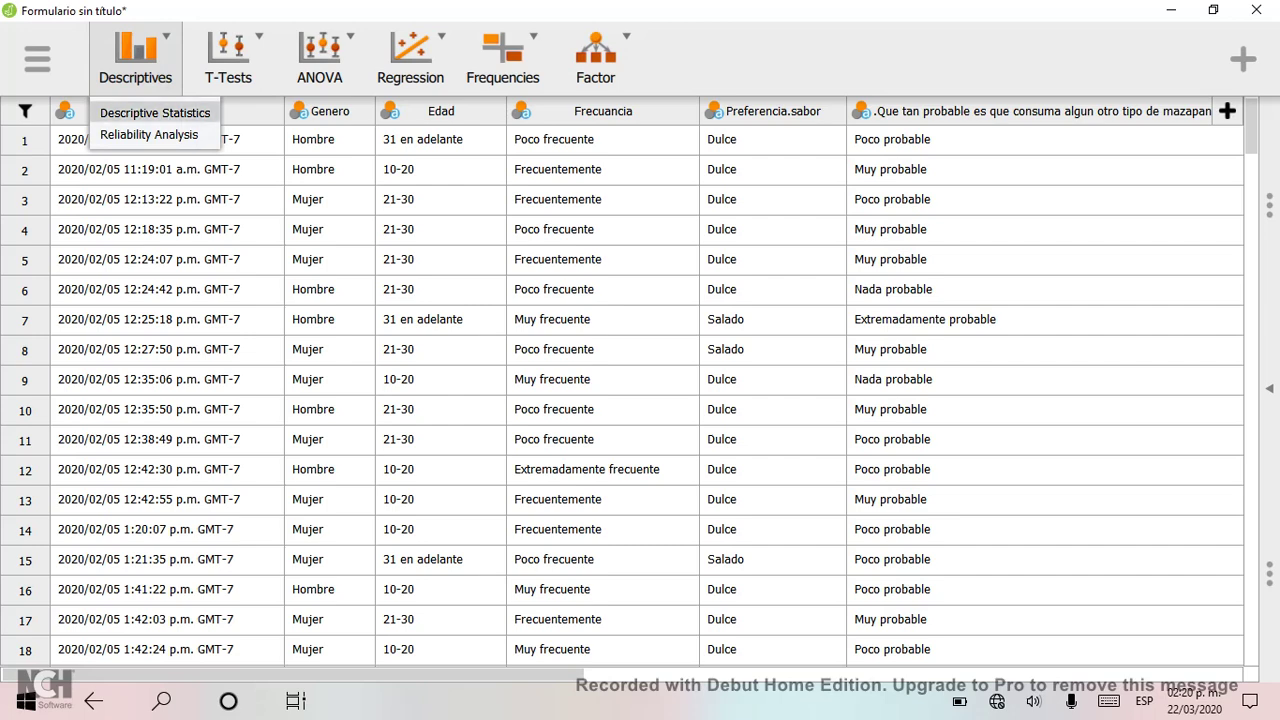
pyautogui.click(155, 112)
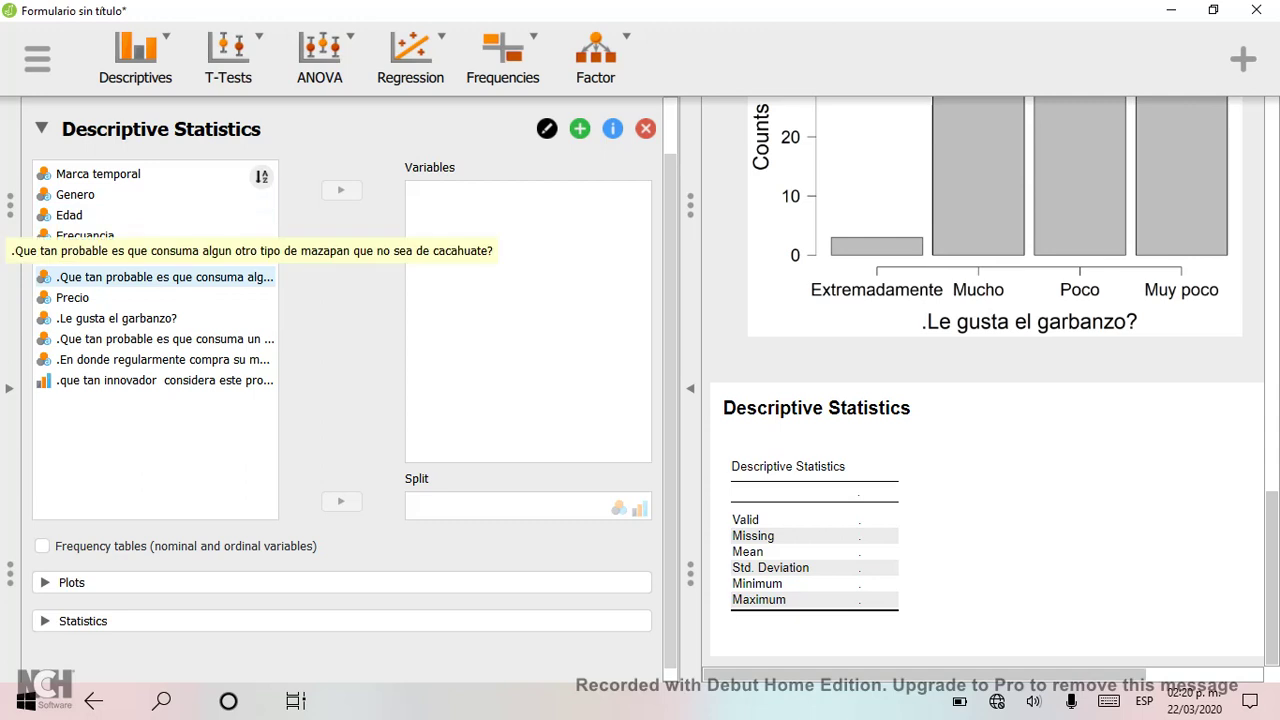
pyautogui.click(120, 215)
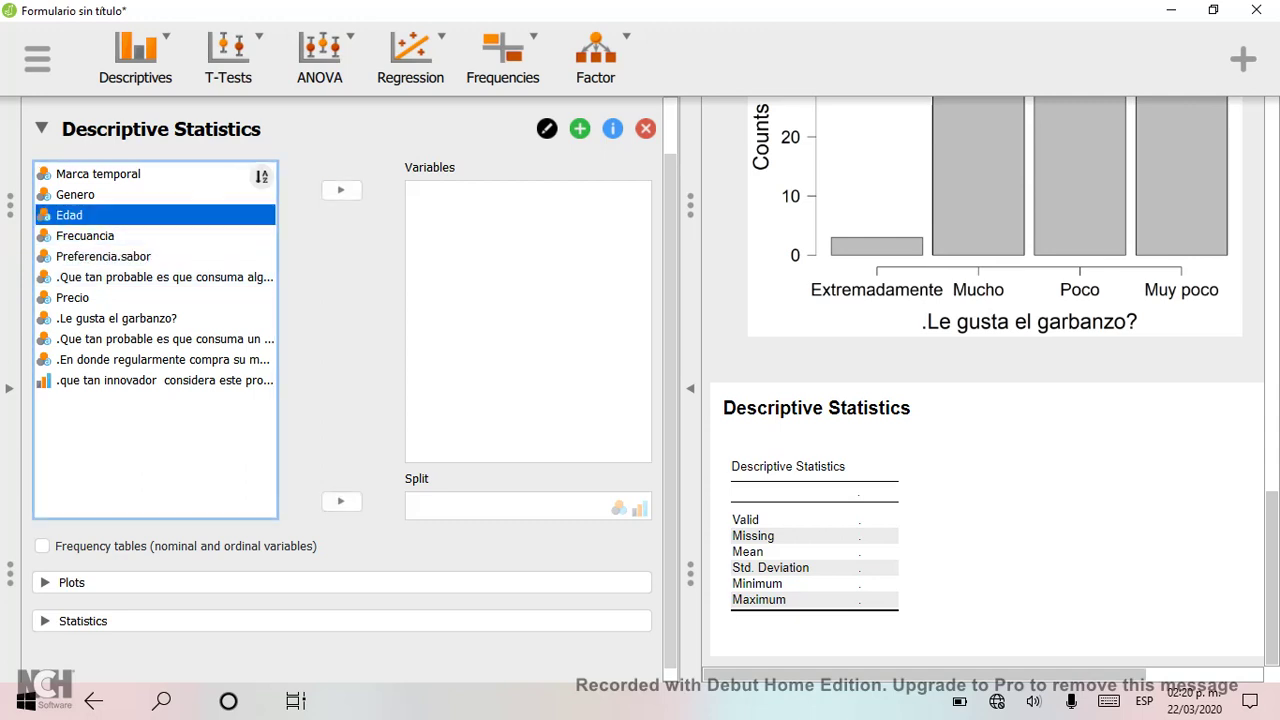
pyautogui.click(341, 190)
pyautogui.click(120, 277)
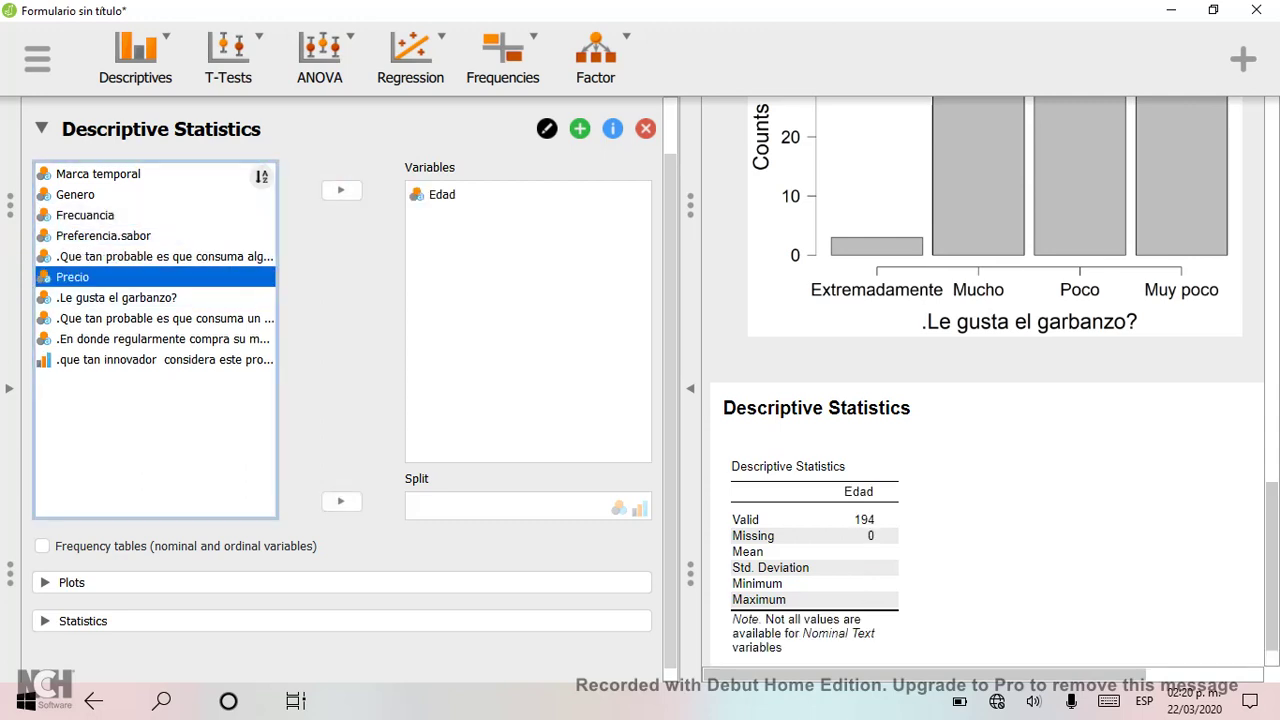
pyautogui.click(120, 298)
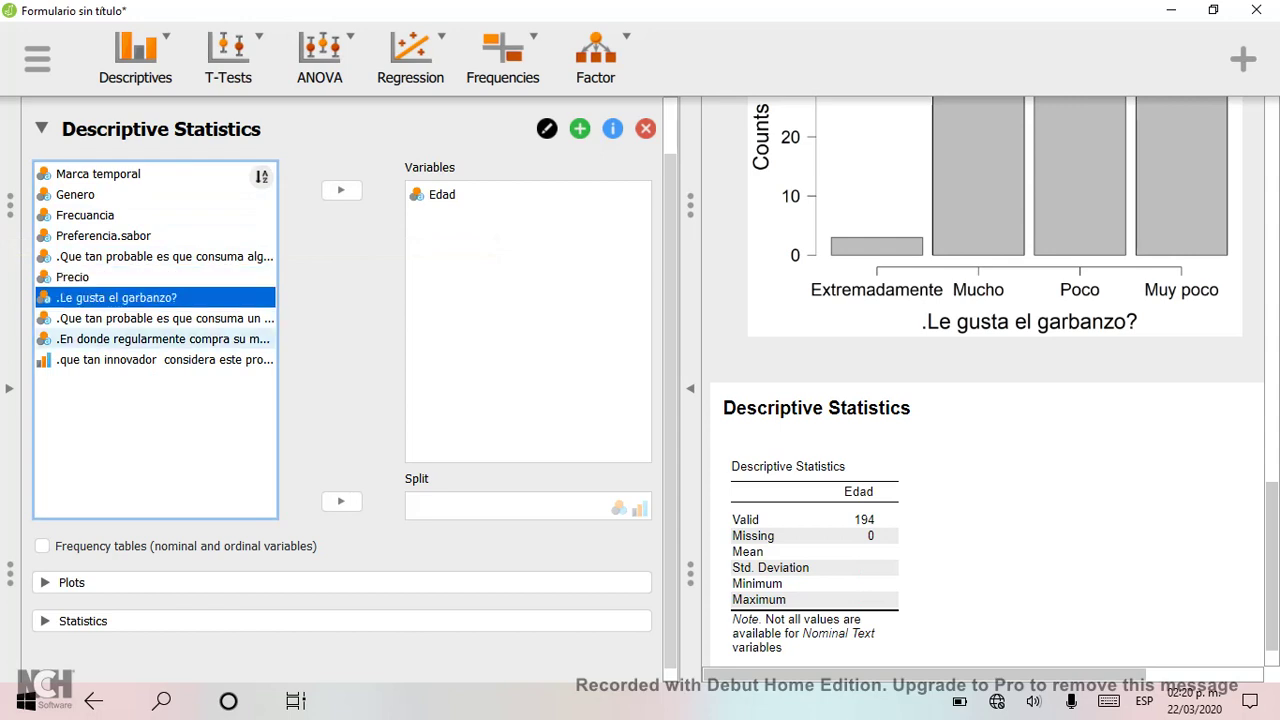
pyautogui.click(155, 318)
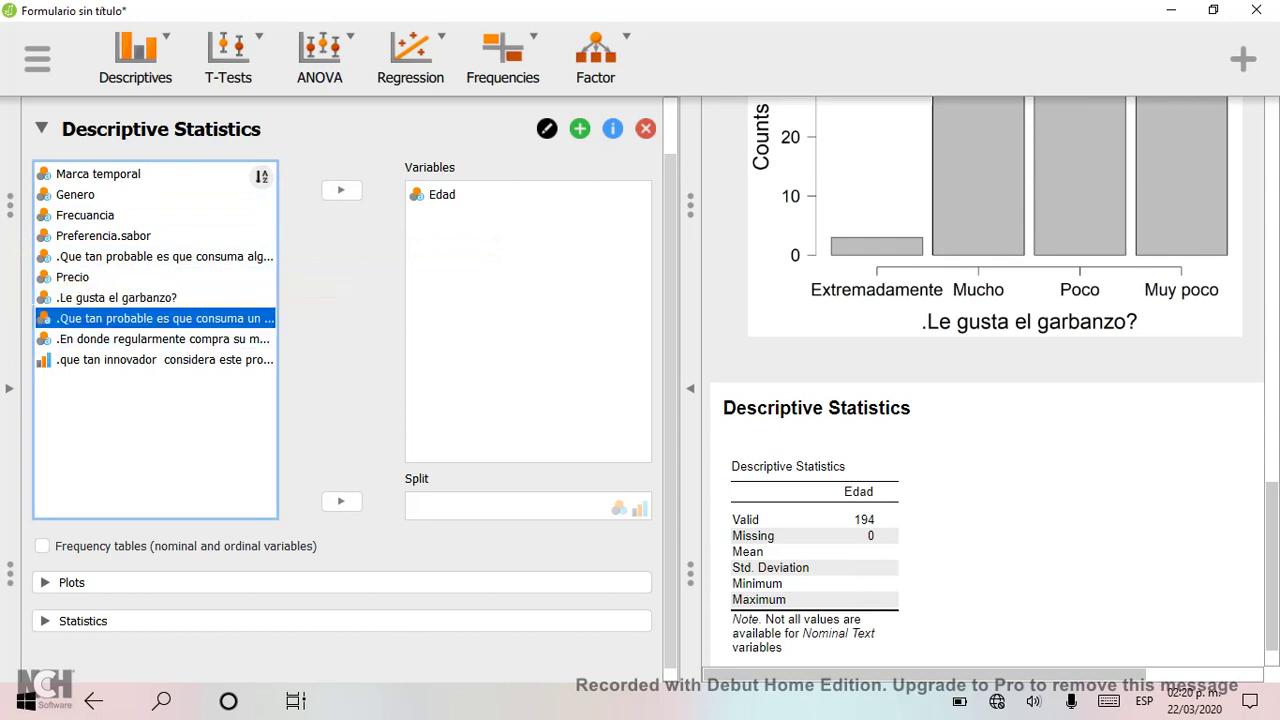
pyautogui.click(341, 190)
pyautogui.click(500, 195)
pyautogui.moveTo(500, 195); pyautogui.dragTo(150, 194)
pyautogui.click(480, 215)
# Split the new analysis by Edad and enable its frequency tables and distribution plots
pyautogui.click(70, 215)
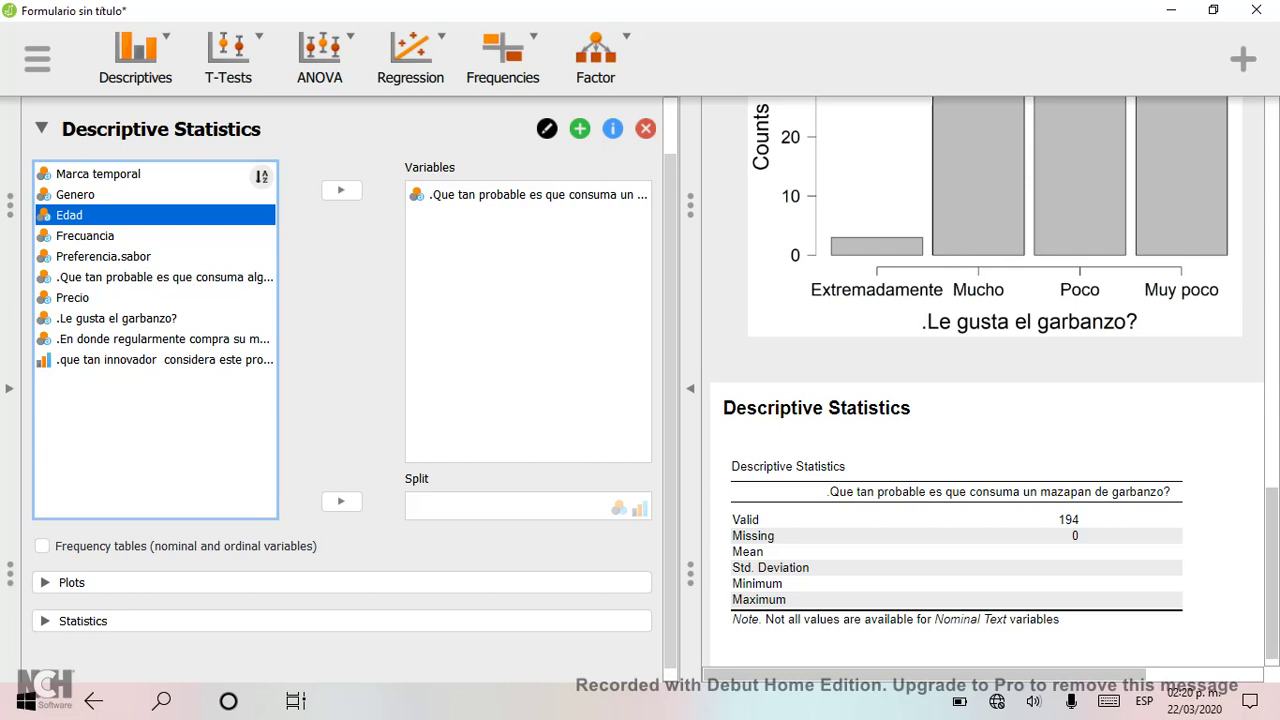
pyautogui.click(341, 501)
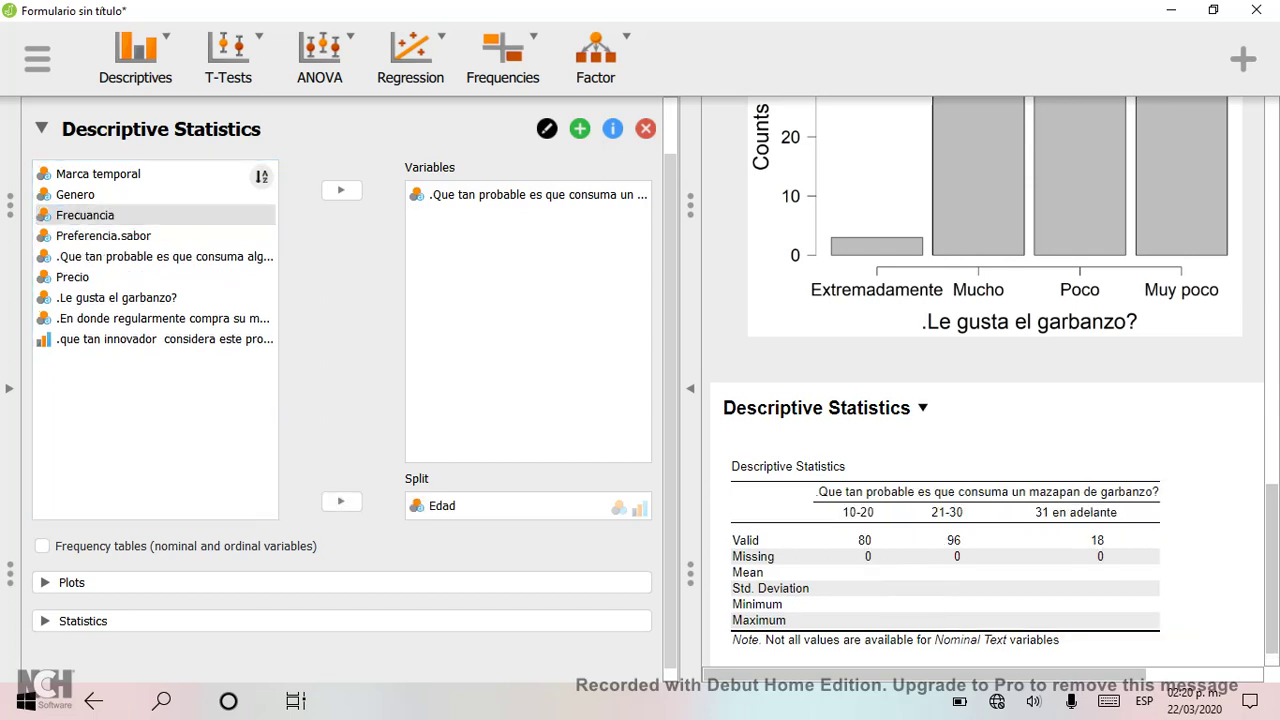
pyautogui.scroll(-1, 994, 397)
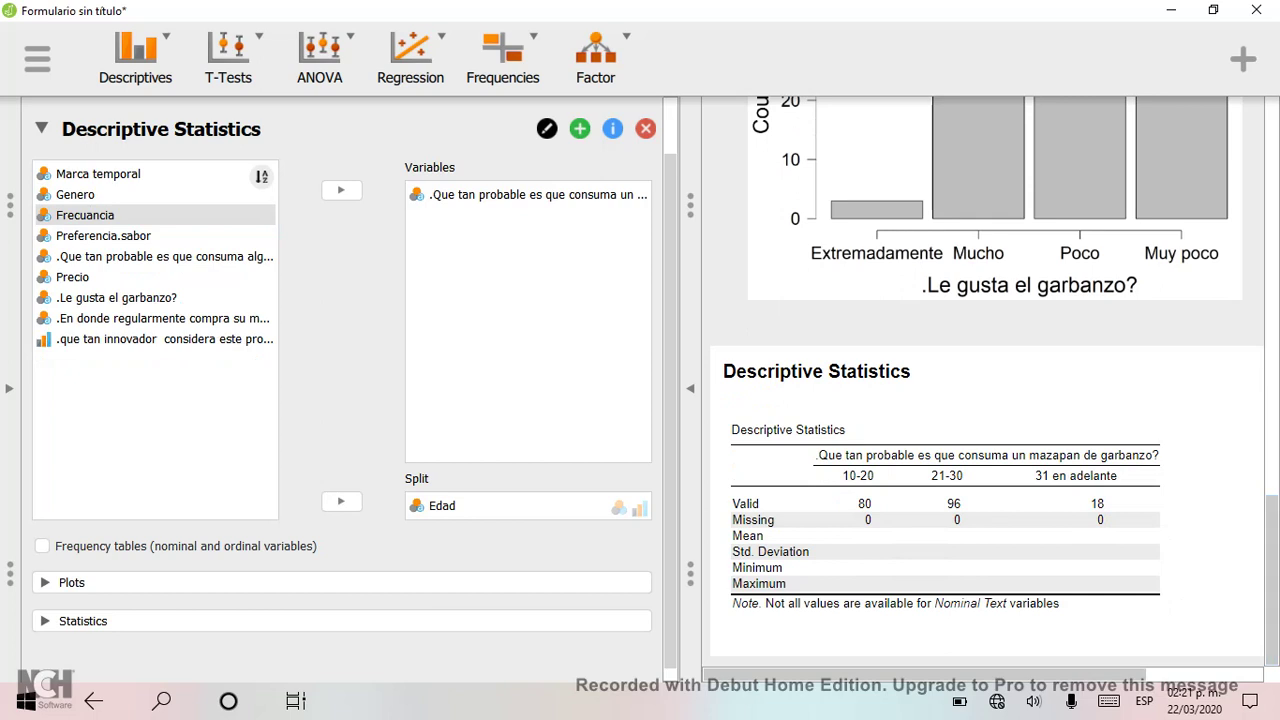
pyautogui.click(41, 546)
pyautogui.click(71, 582)
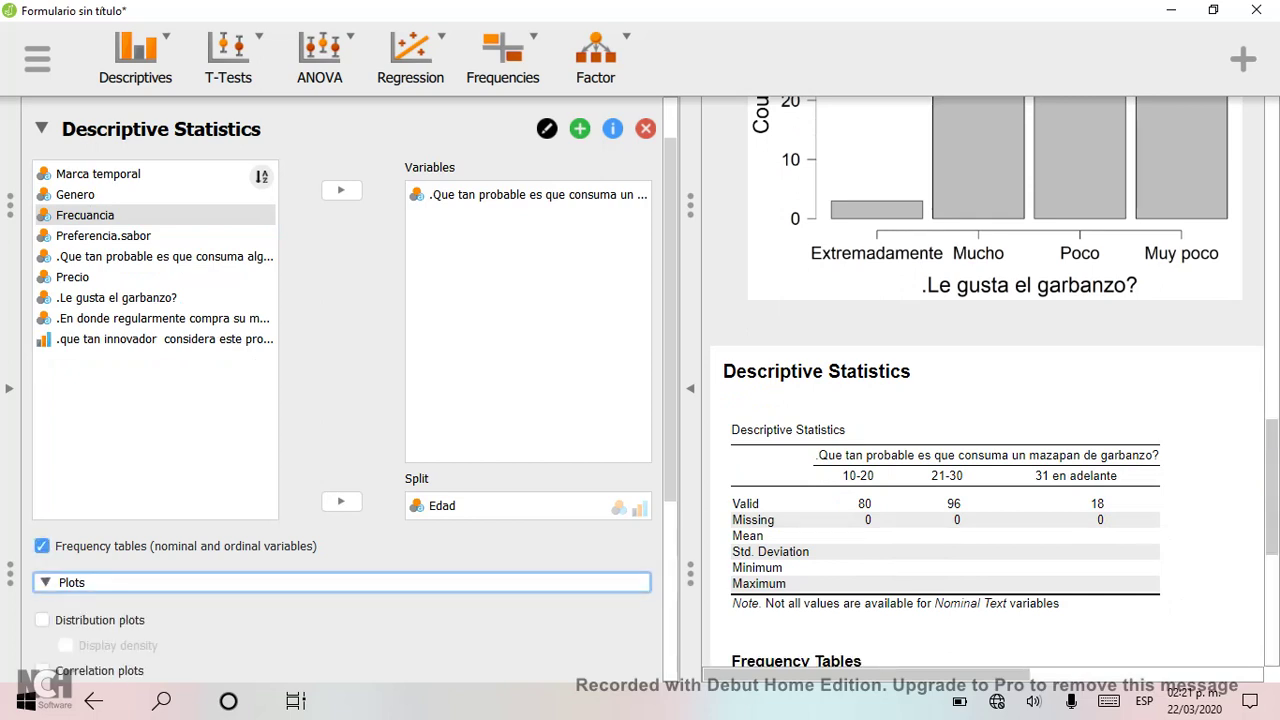
pyautogui.click(41, 620)
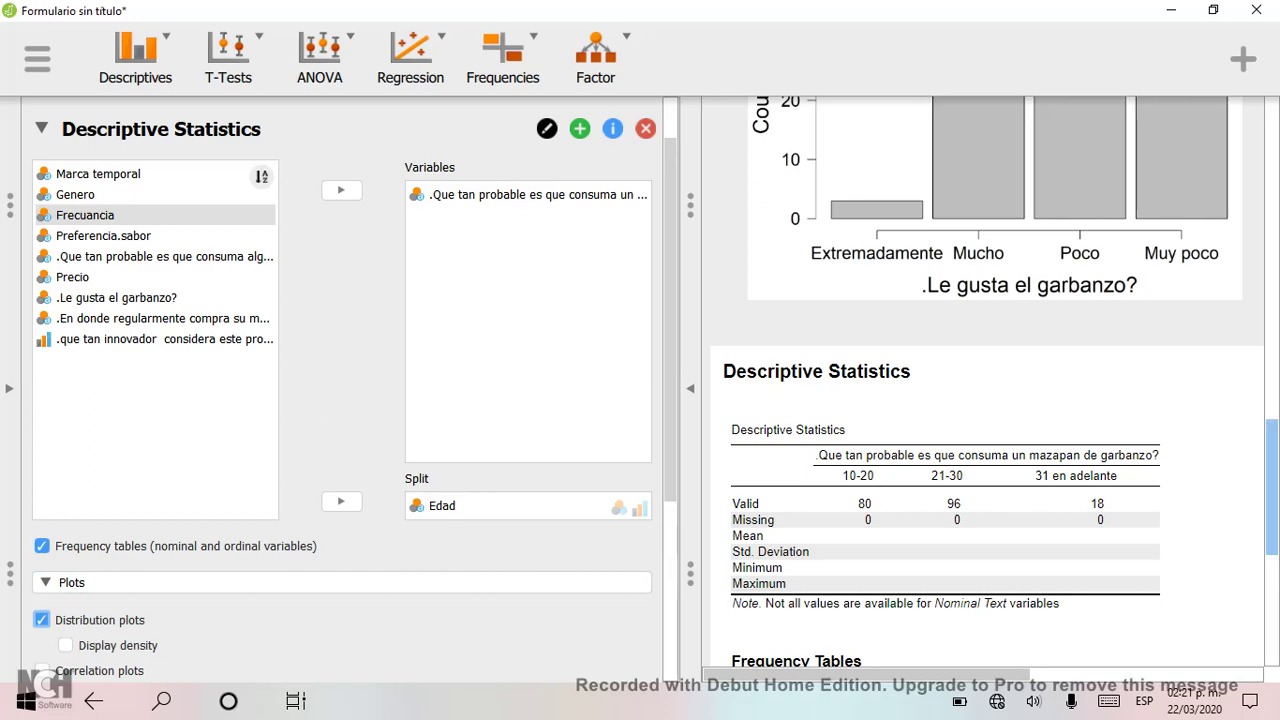
# Examine the distribution plots by age group, enlarging the 10-20 plot so its category labels do not overlap
pyautogui.moveTo(1272, 436); pyautogui.dragTo(1272, 594)
pyautogui.moveTo(1272, 520); pyautogui.dragTo(1272, 516)
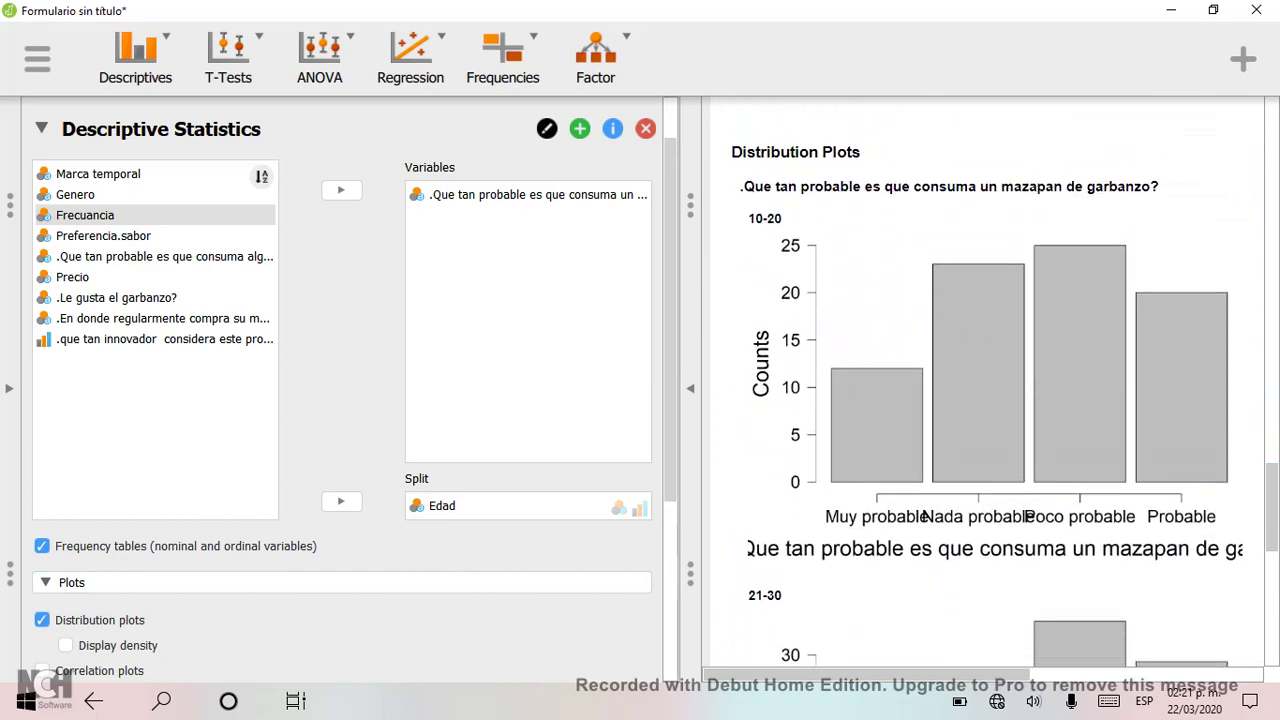
pyautogui.moveTo(866, 675); pyautogui.dragTo(937, 675)
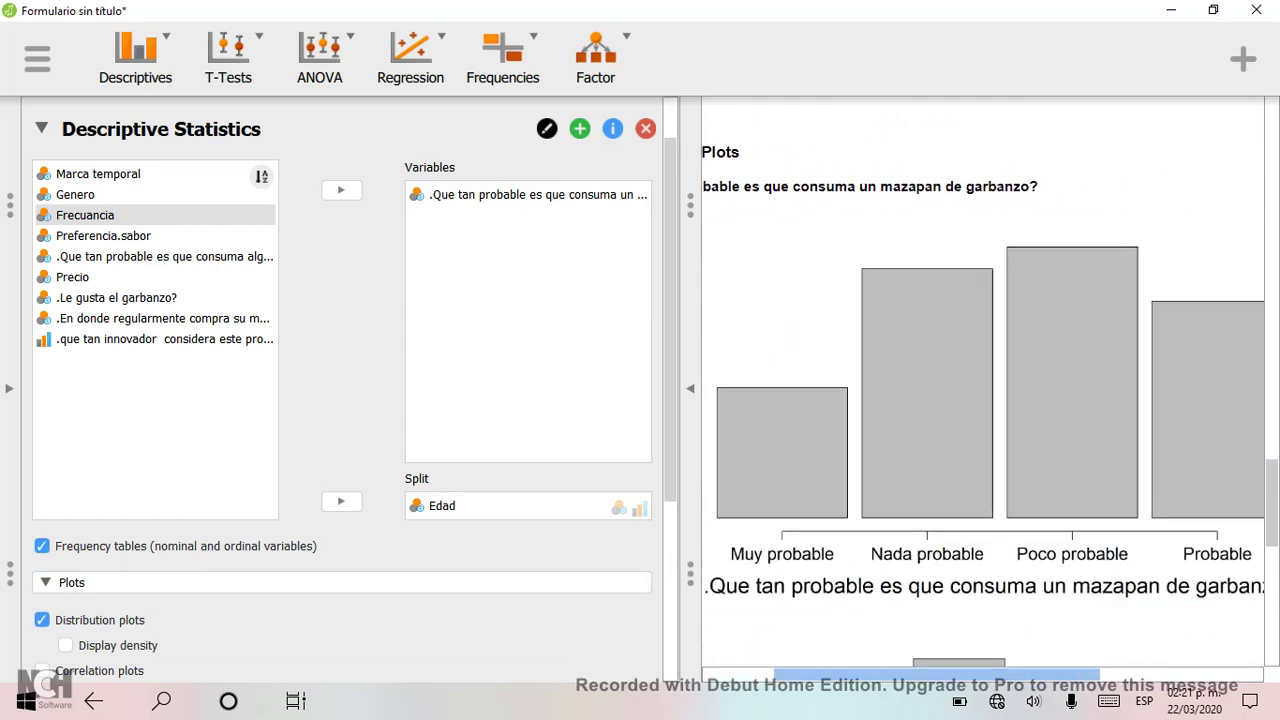
pyautogui.moveTo(937, 675); pyautogui.dragTo(865, 675)
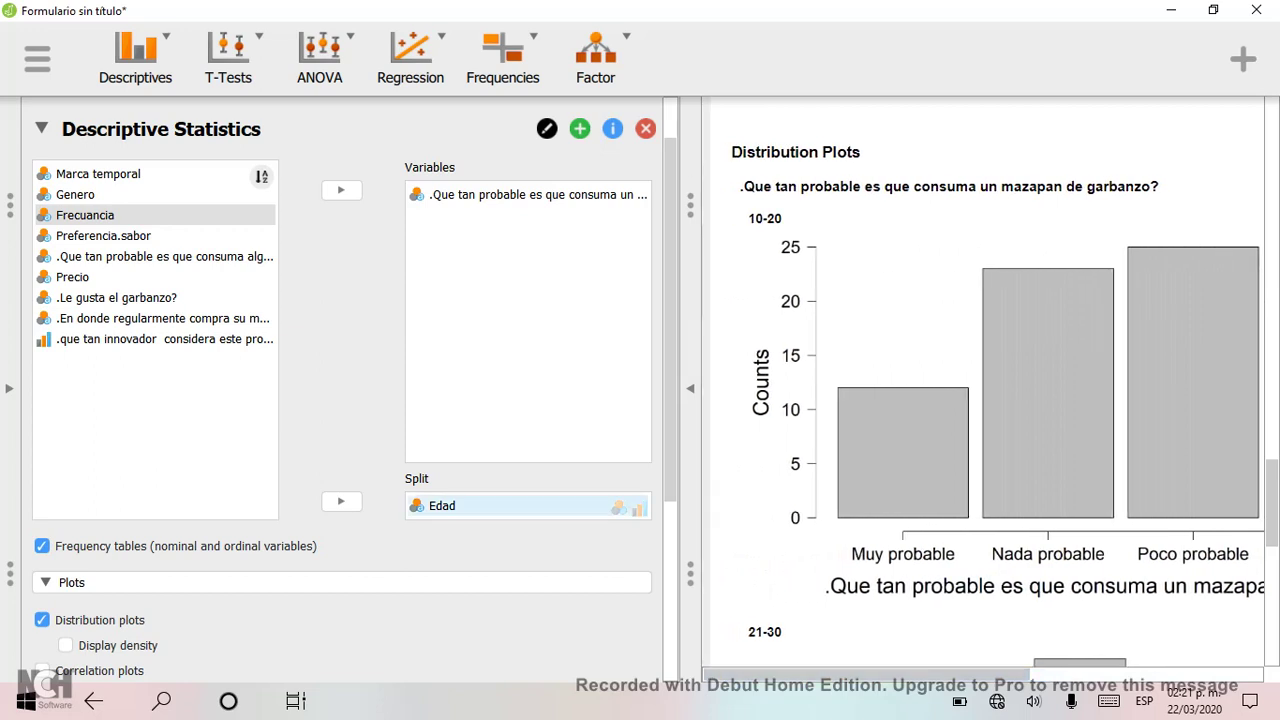
# Replace Edad with Genero as the split variable for .Que tan probable es que consuma un mazapan de garbanzo?
pyautogui.click(441, 505)
pyautogui.click(341, 501)
pyautogui.click(75, 194)
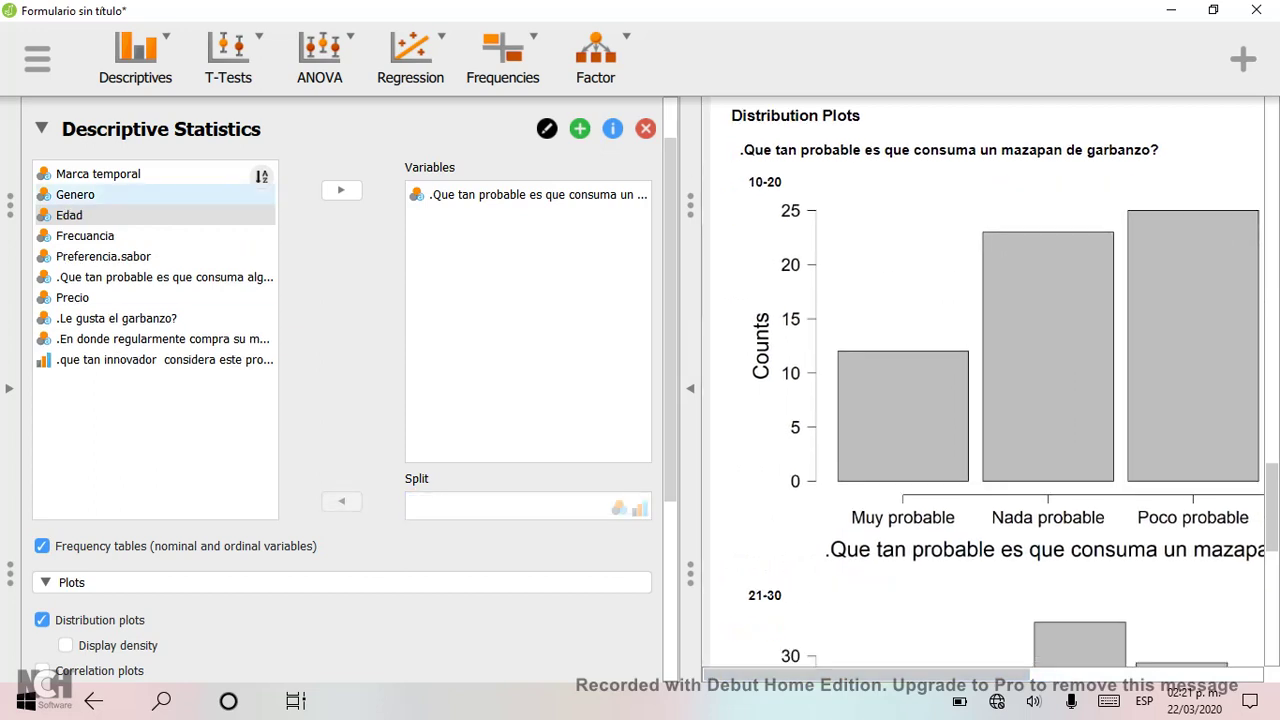
pyautogui.click(341, 501)
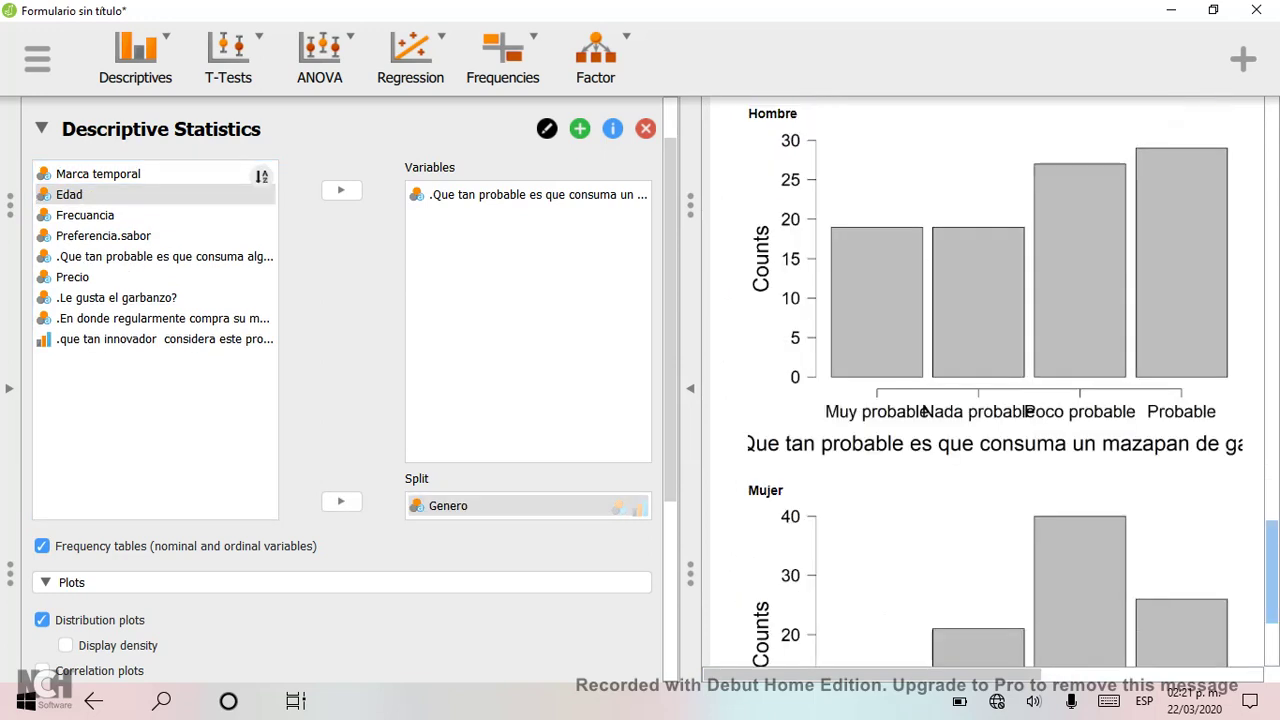
# Enlarge the Hombre distribution plot until its category labels and full axis title are readable
pyautogui.scroll(2, 1237, 567)
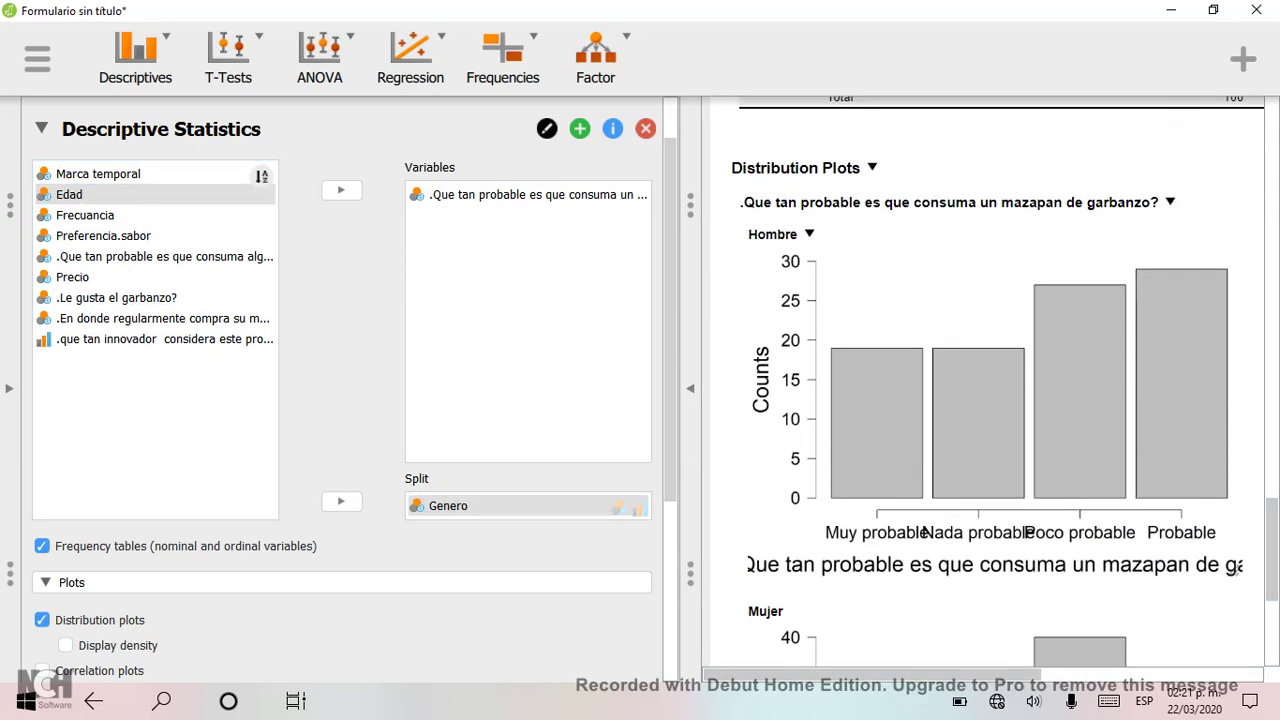
pyautogui.moveTo(1237, 568); pyautogui.dragTo(1274, 594)
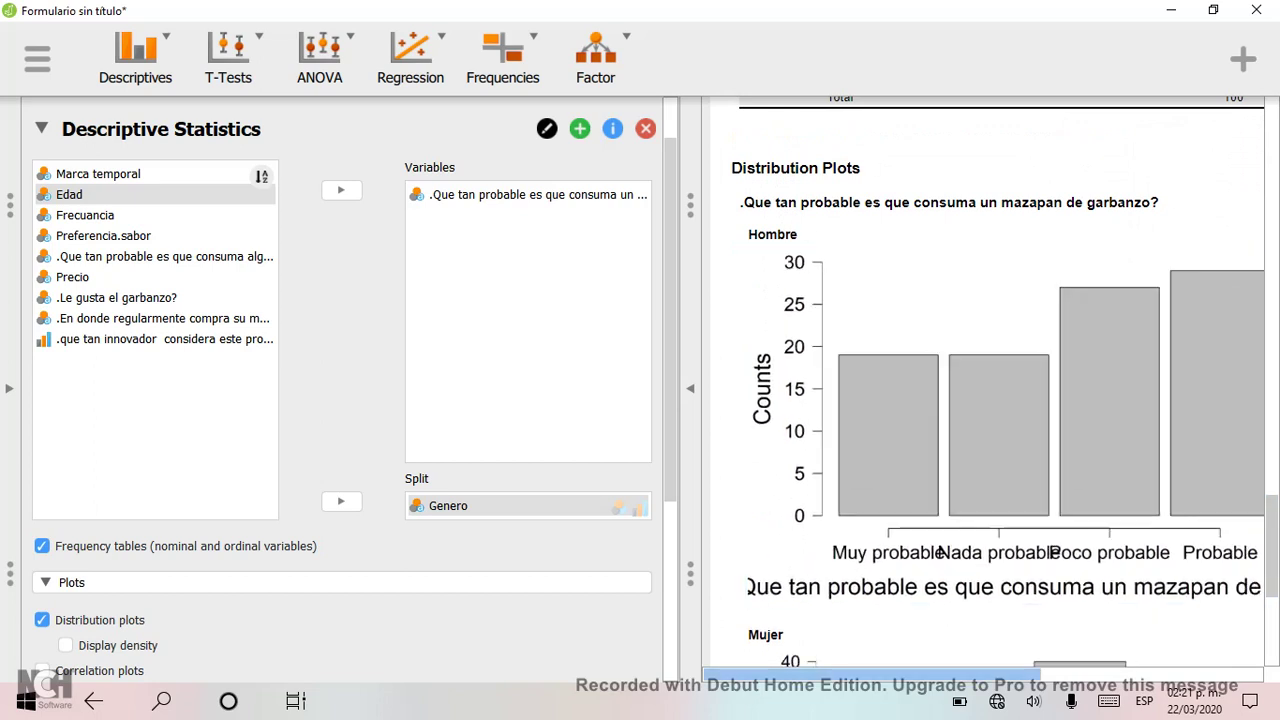
pyautogui.moveTo(960, 674); pyautogui.dragTo(1095, 674)
pyautogui.moveTo(1055, 595); pyautogui.dragTo(1196, 617)
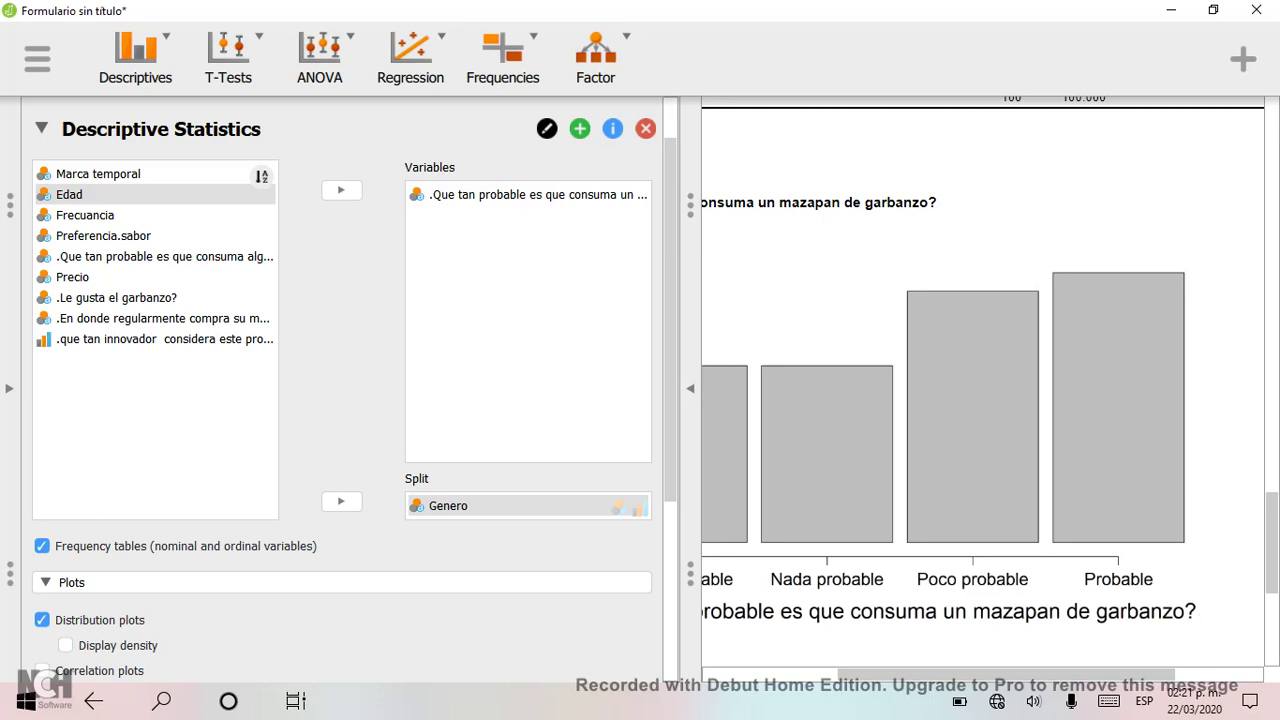
pyautogui.moveTo(1007, 674); pyautogui.dragTo(965, 674)
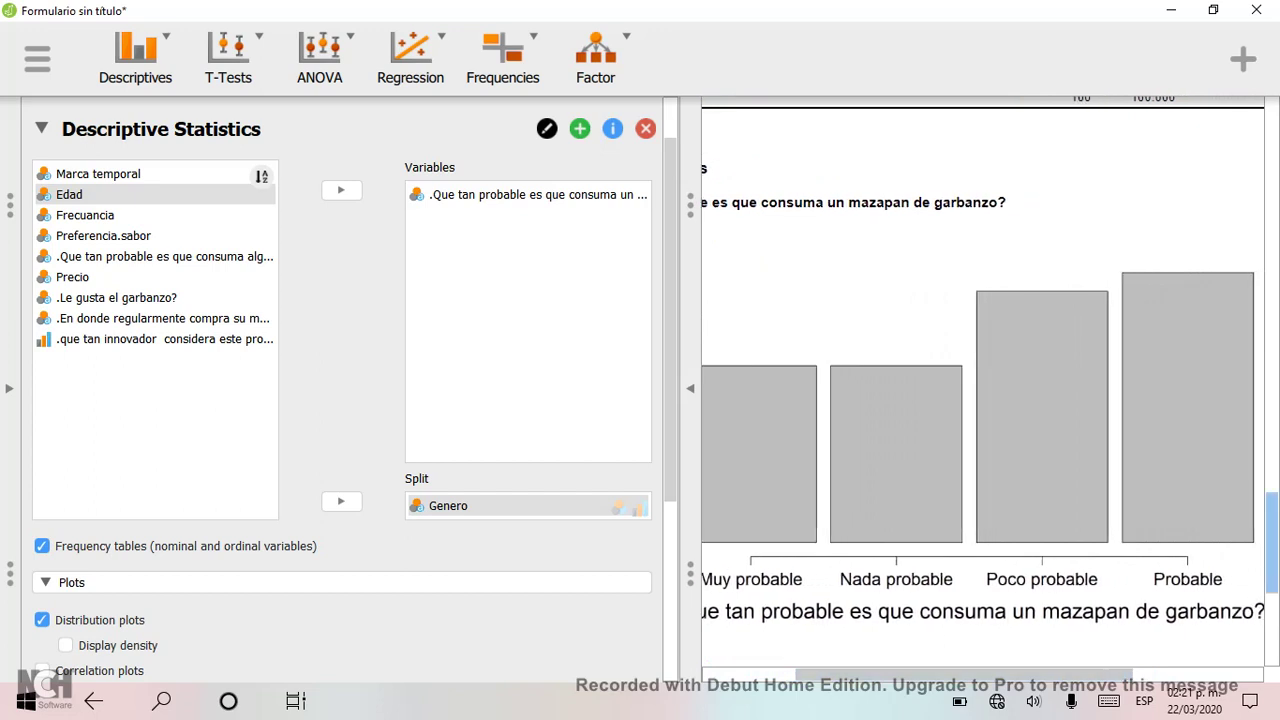
# Enlarge the Mujer distribution plot so its category labels are readable, and review the frequency table split by Genero
pyautogui.scroll(-4, 1271, 540)
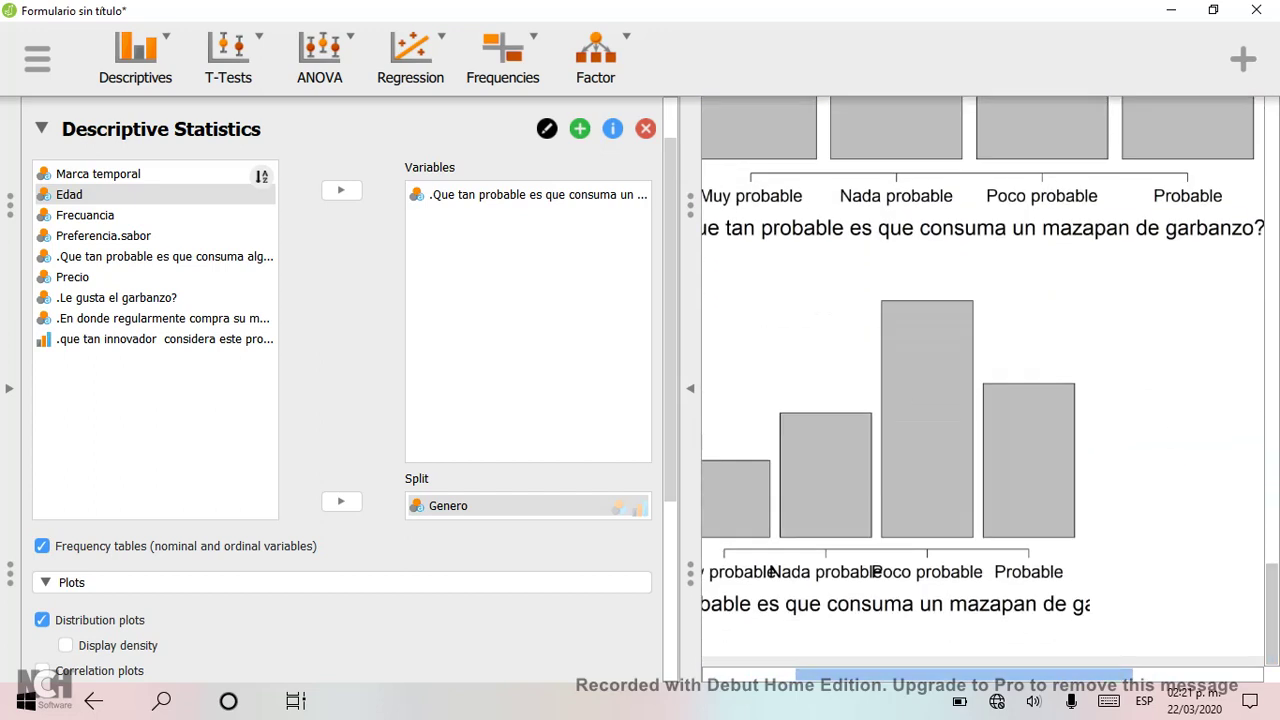
pyautogui.moveTo(964, 674); pyautogui.dragTo(901, 674)
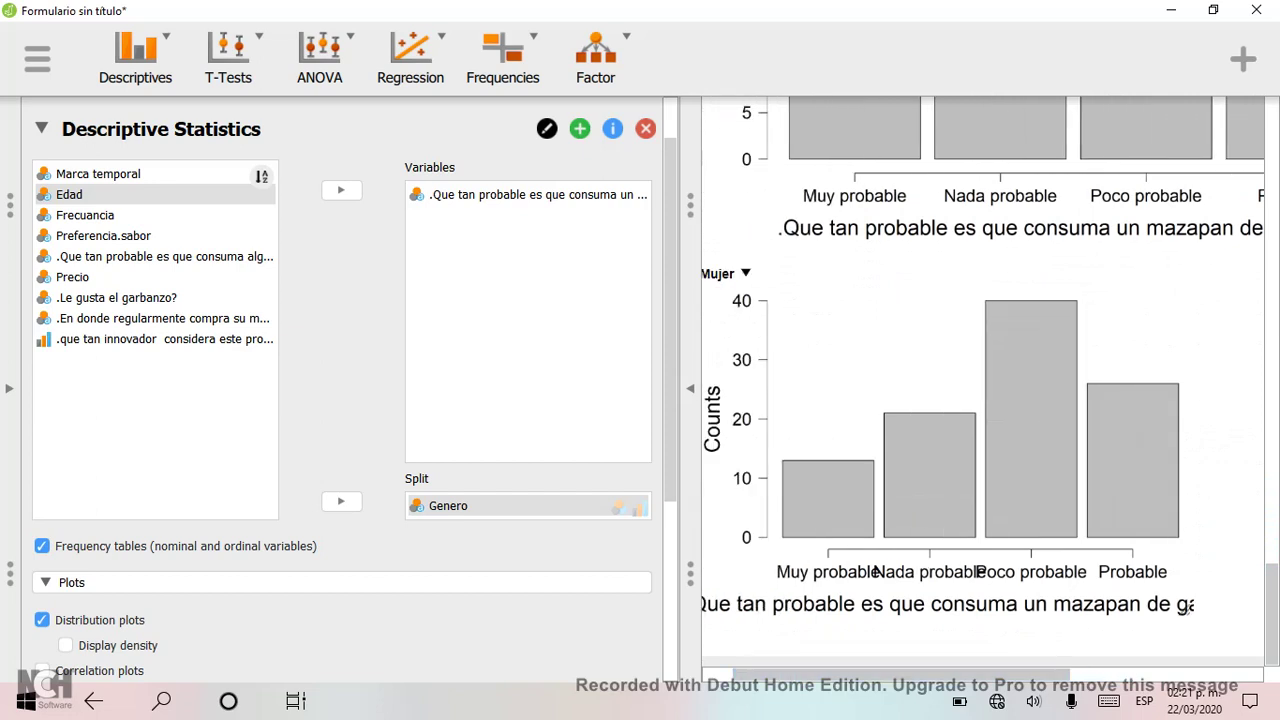
pyautogui.moveTo(1186, 612); pyautogui.dragTo(1272, 621)
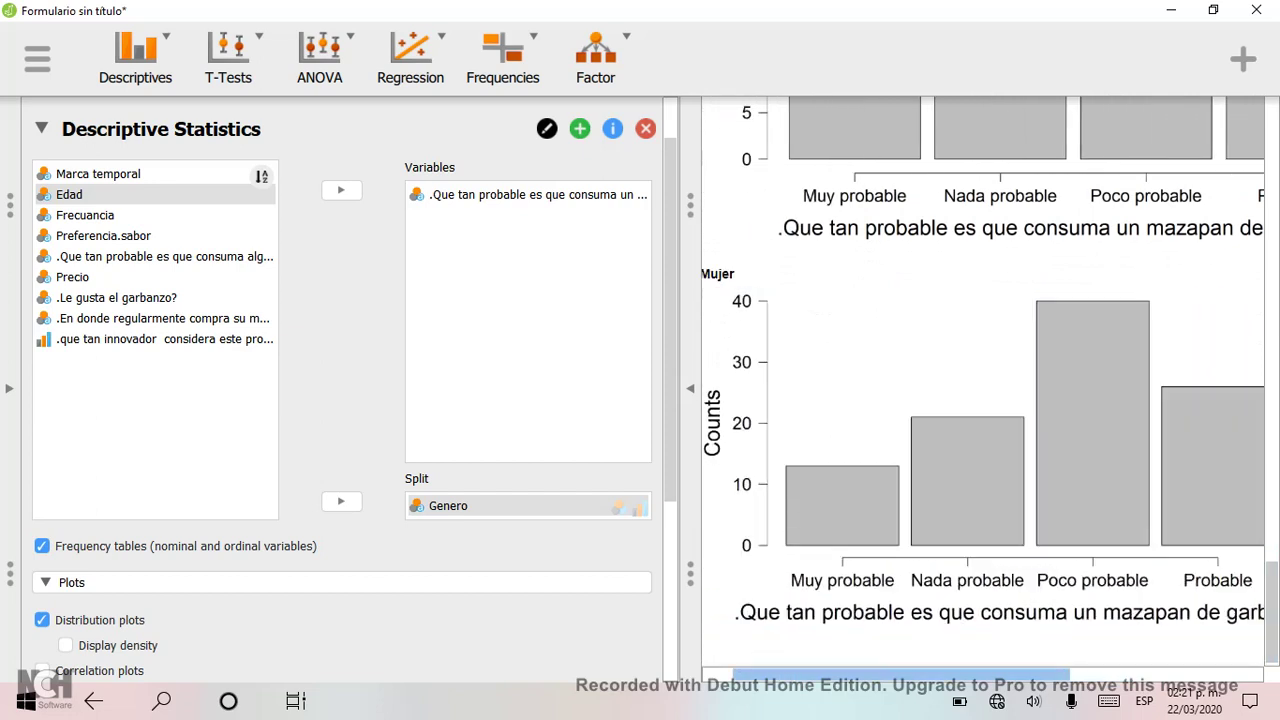
pyautogui.moveTo(900, 675)
pyautogui.mouseDown()
pyautogui.moveTo(929, 675)
pyautogui.moveTo(870, 675)
pyautogui.moveTo(916, 675)
pyautogui.mouseUp()
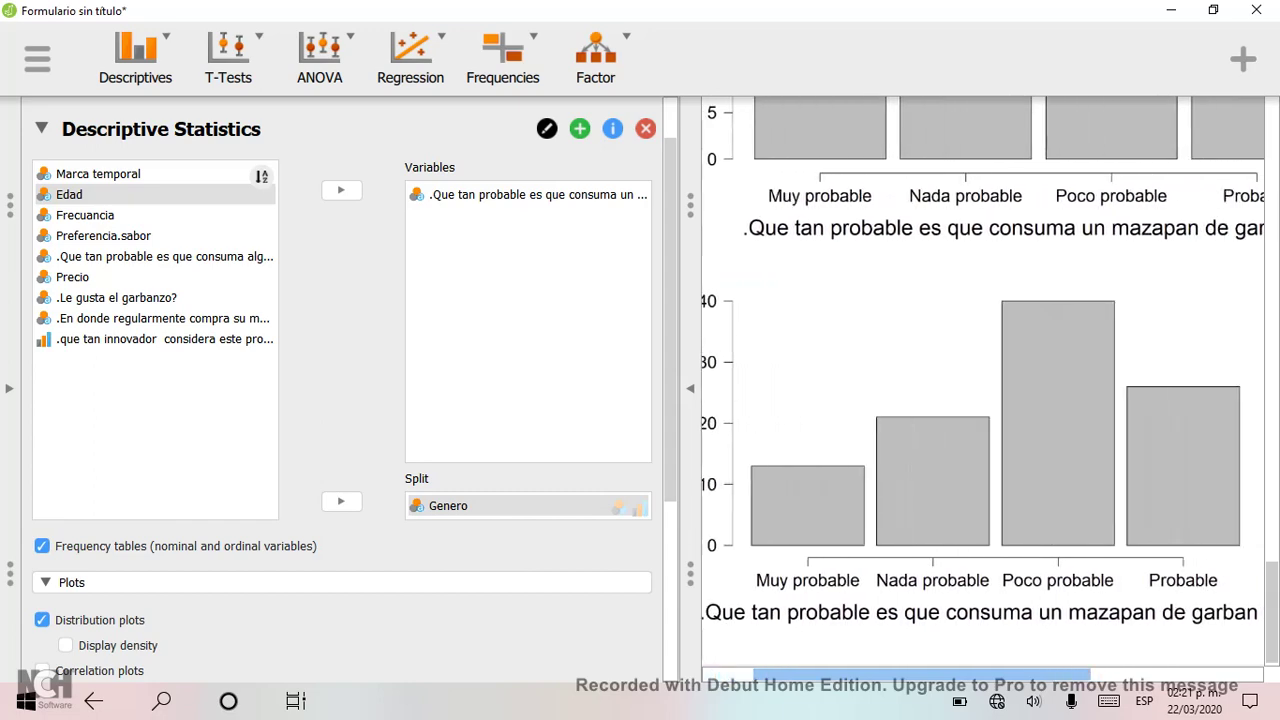
pyautogui.scroll(8, 1272, 600)
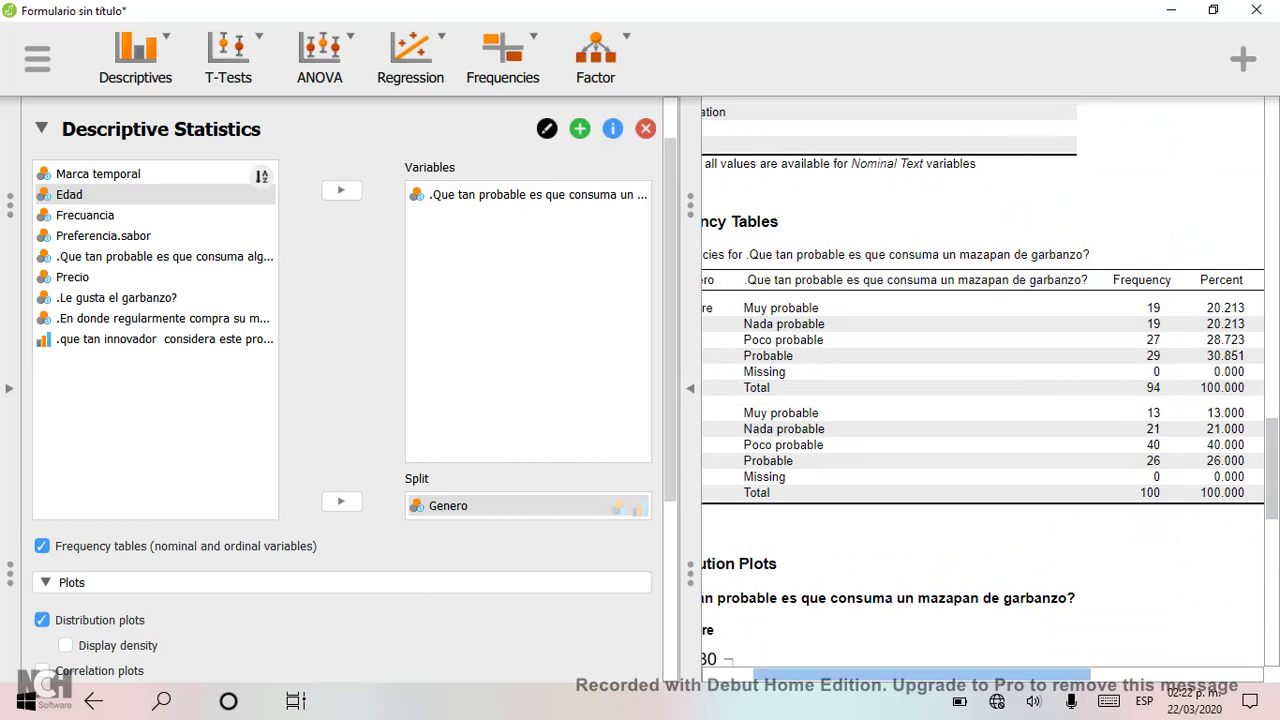
pyautogui.moveTo(921, 674); pyautogui.dragTo(871, 674)
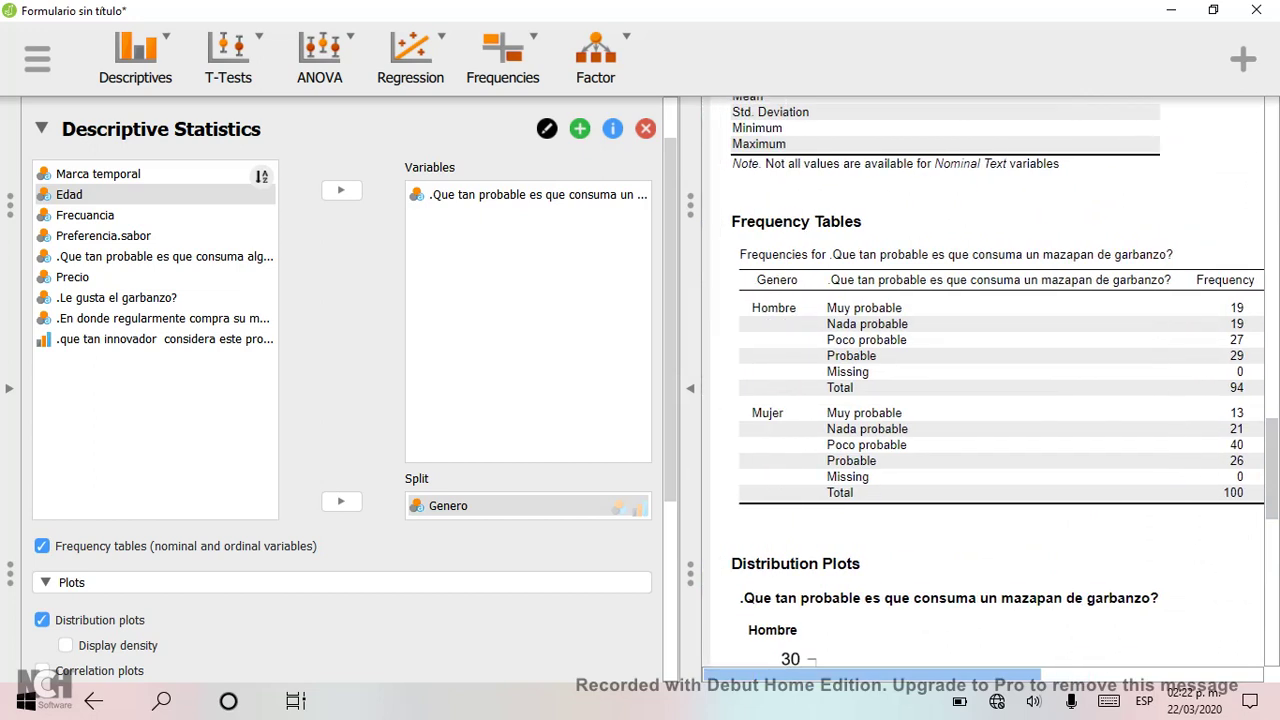